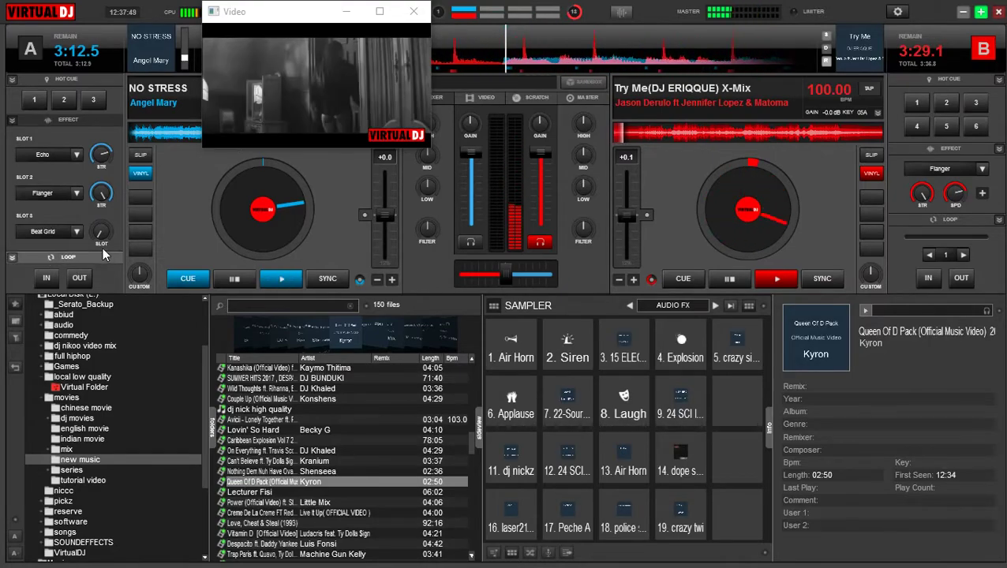
Show deck A's loop controls and activate a 16-beat loop
left_click(81, 259)
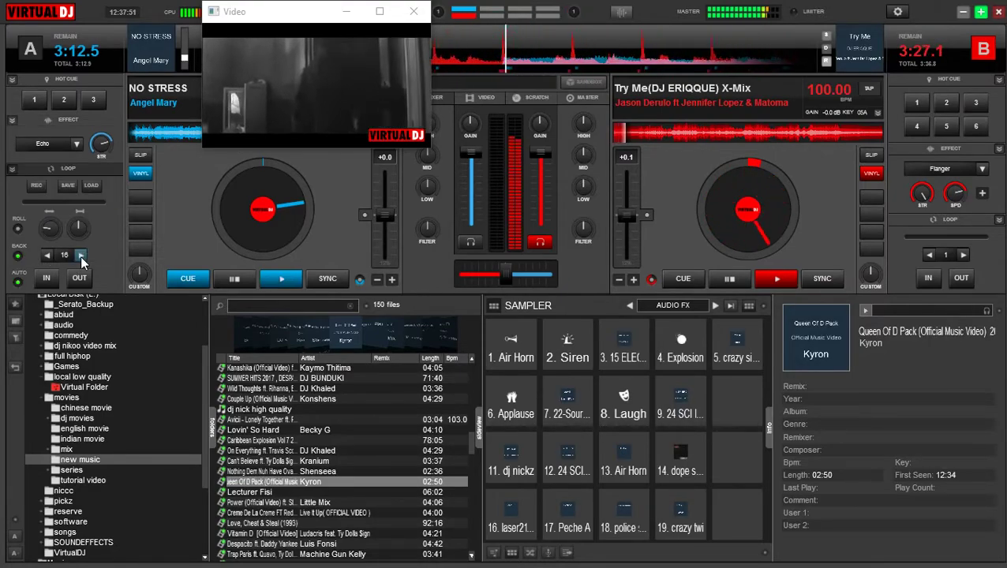
left_click(66, 256)
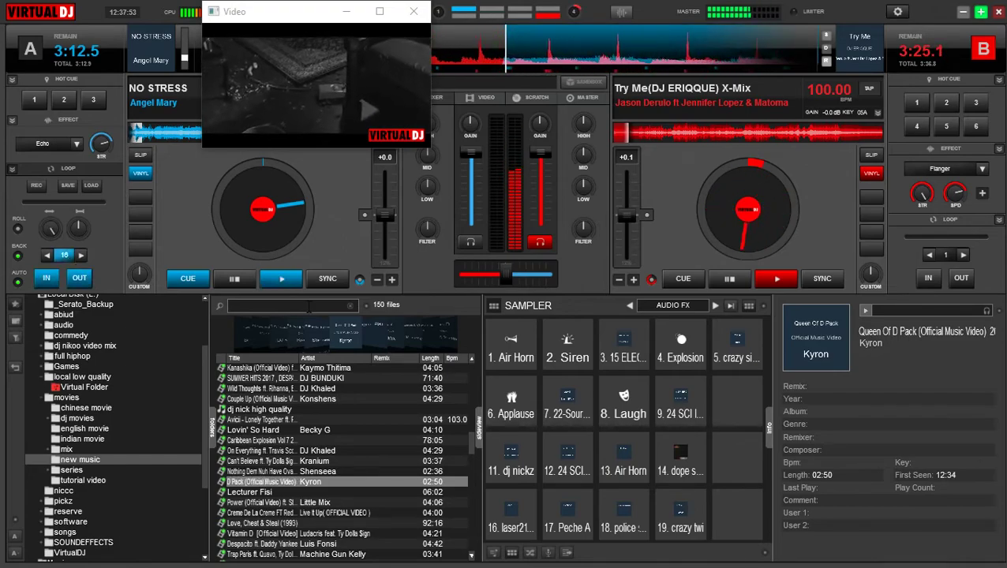
Trigger sampler pads 14 and 9 over the playing track
left_click(683, 470)
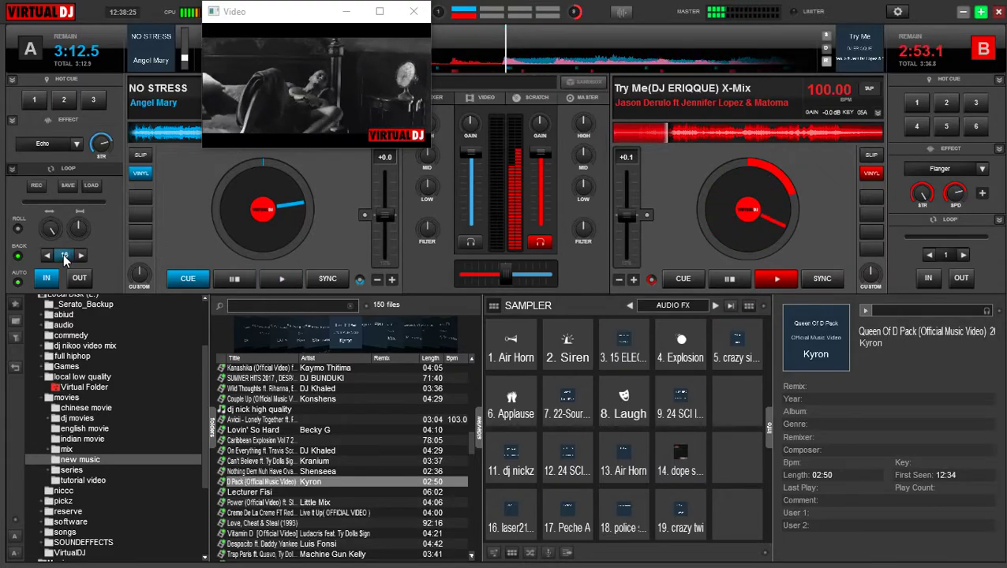
left_click(683, 409)
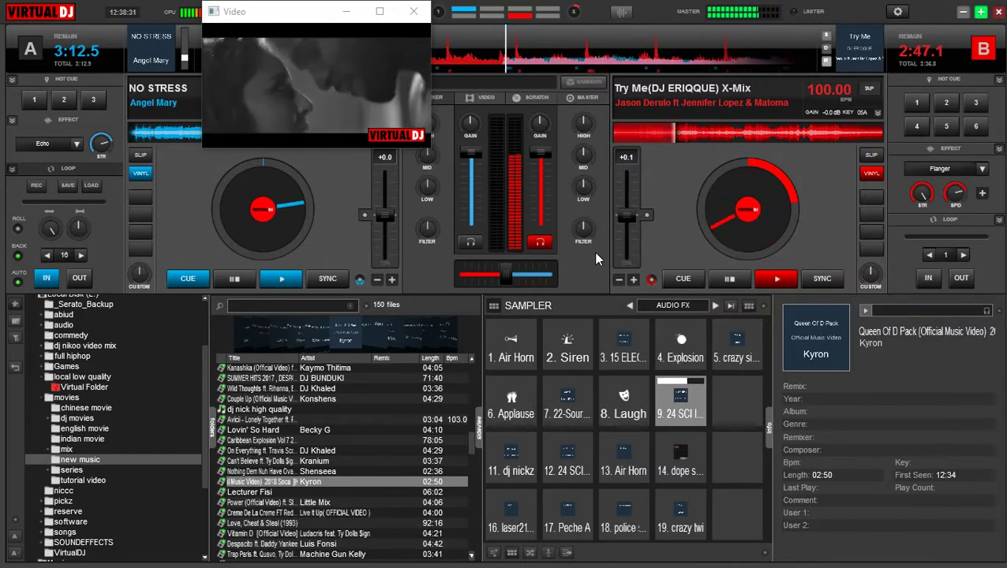
Apply the Flanger effect on deck B and shift the deck's pitch to +0.7
left_click(943, 180)
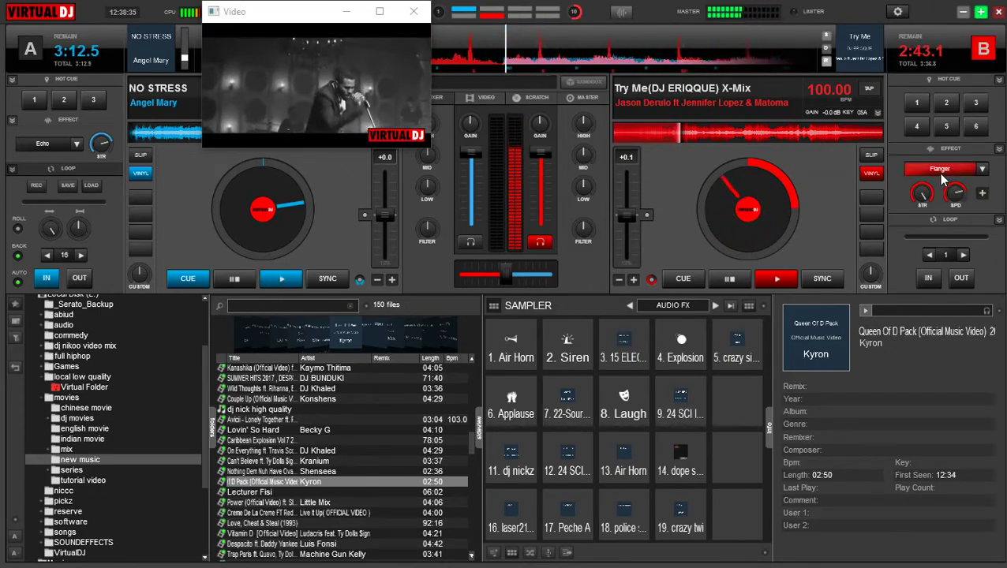
left_click_drag(943, 180, 627, 215)
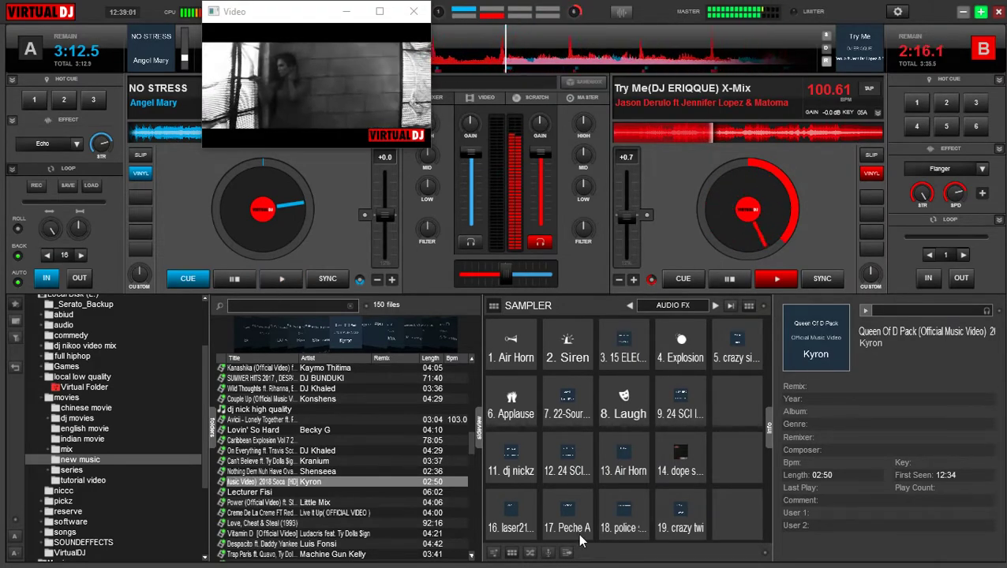
Trigger the Peche A sample and start playing NO STRESS on deck A
left_click(571, 512)
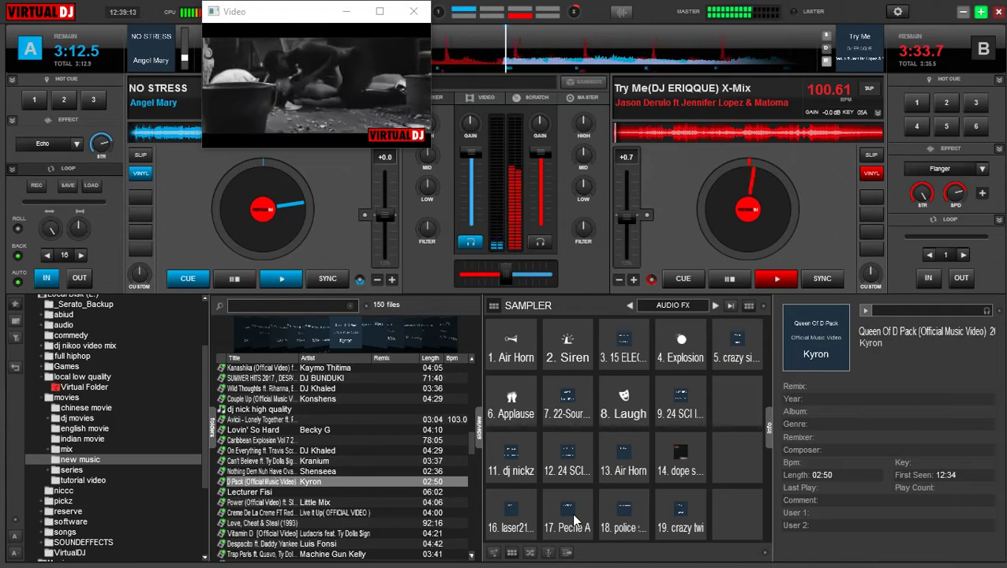
key("space")
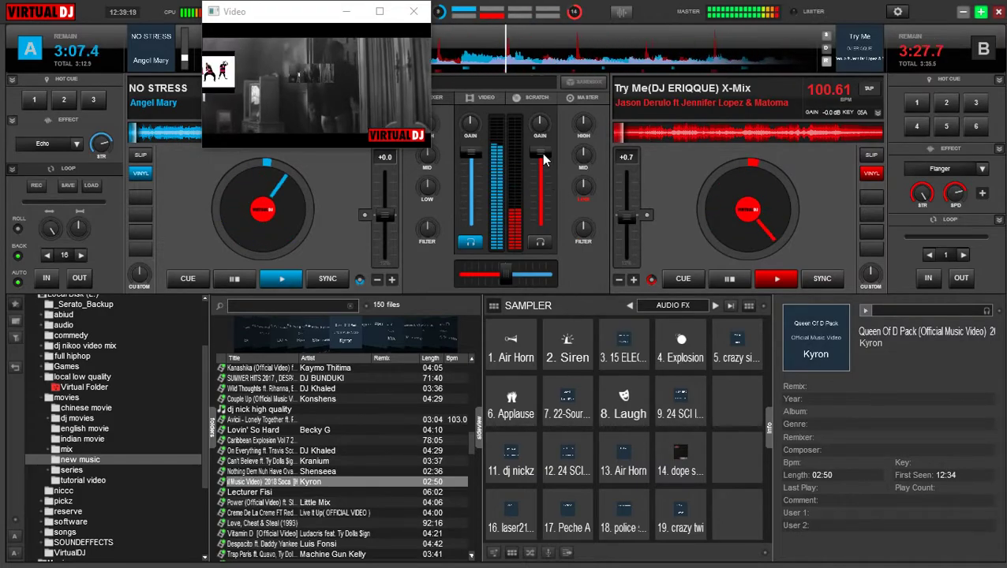
Fade deck B's volume all the way down and stop it at its cue point, firing sampler pad 12 during the transition
left_click_drag(543, 161, 543, 234)
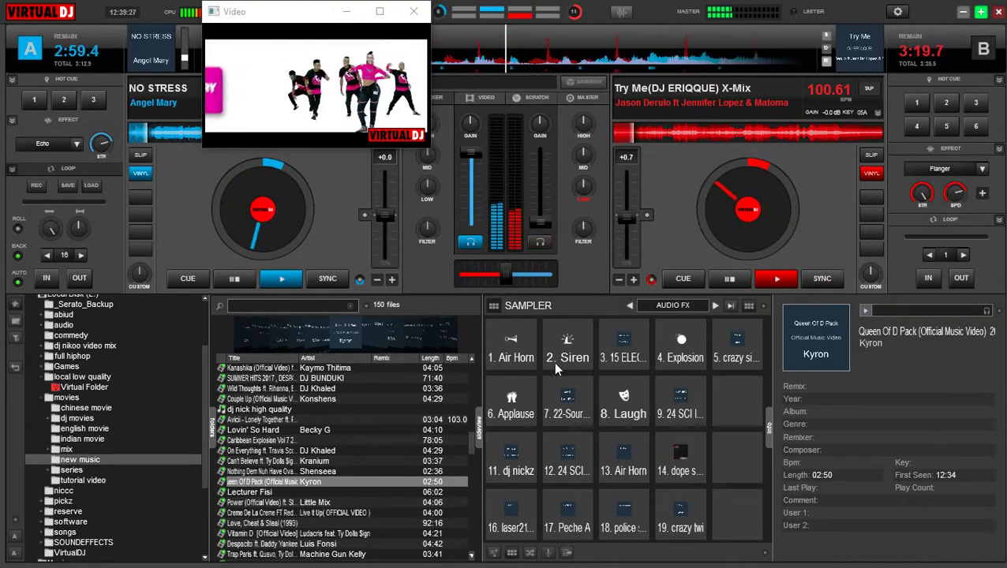
left_click(576, 471)
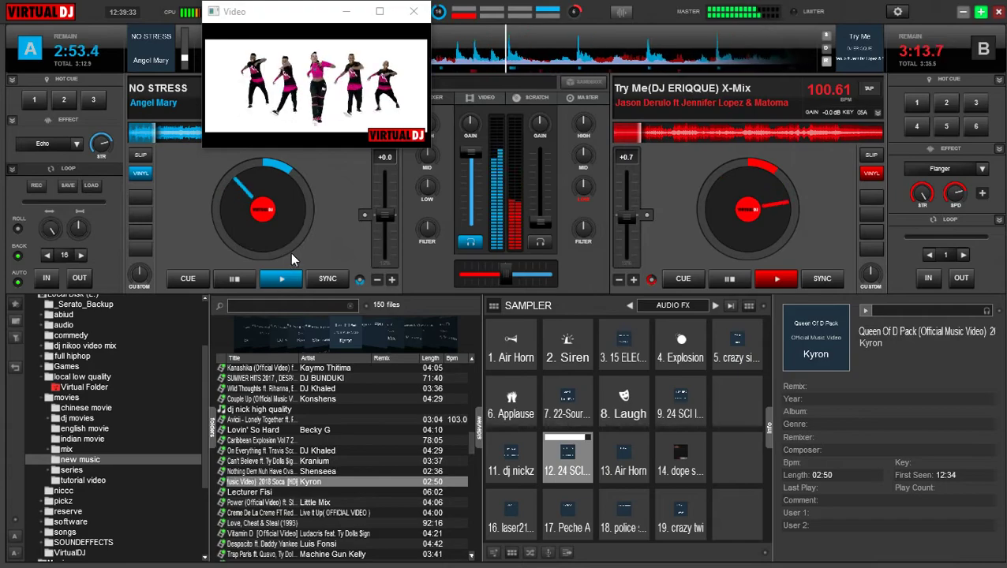
left_click(682, 281)
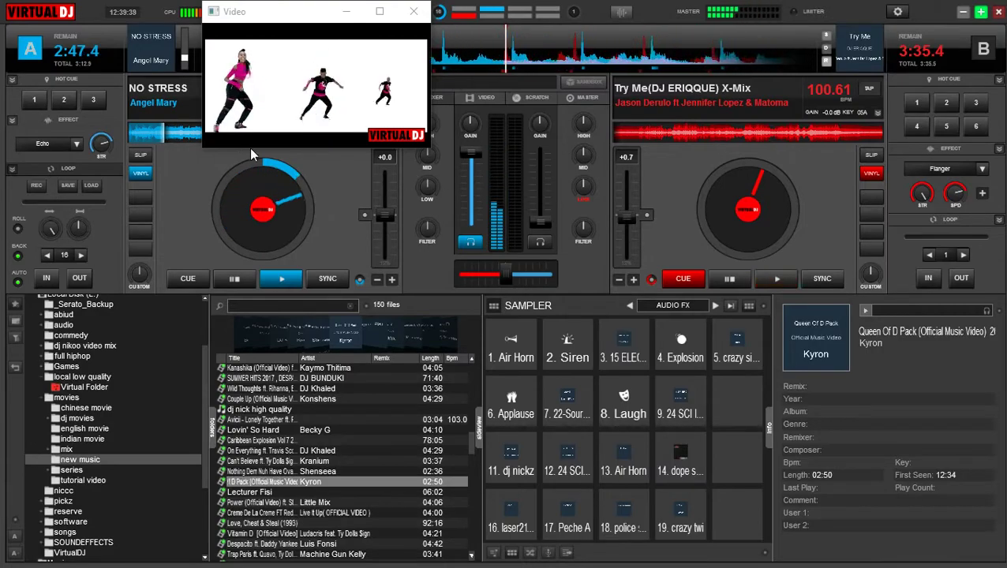
Choose Flanger as the sound effect for deck A
left_click(77, 145)
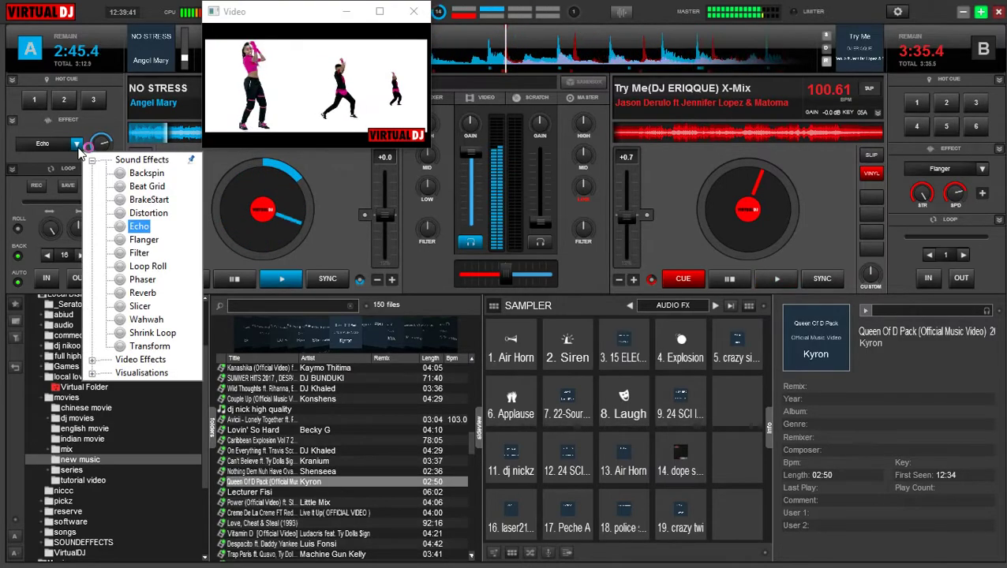
left_click(130, 240)
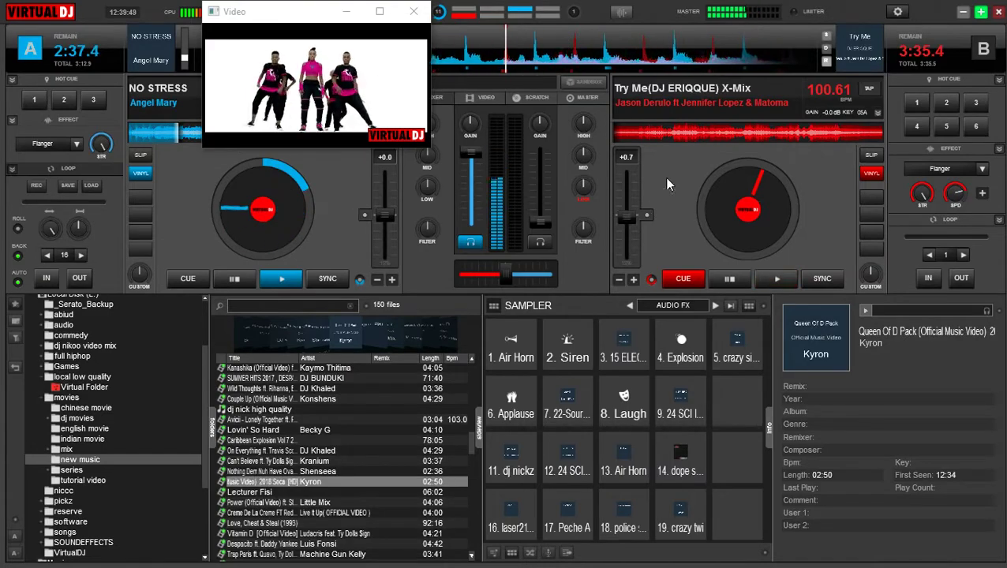
View the master and video controls, and return to the mixer controls
left_click(584, 97)
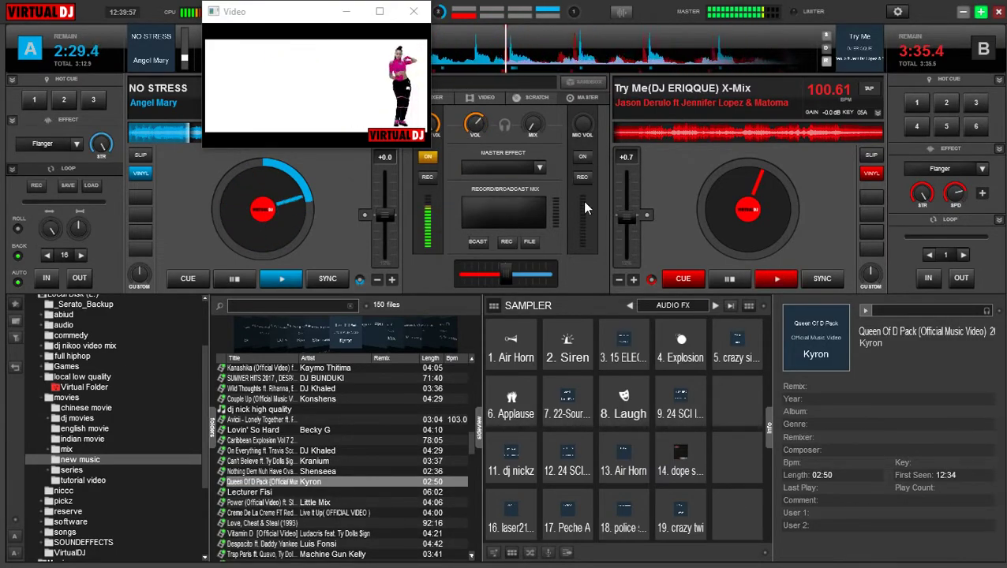
left_click(483, 98)
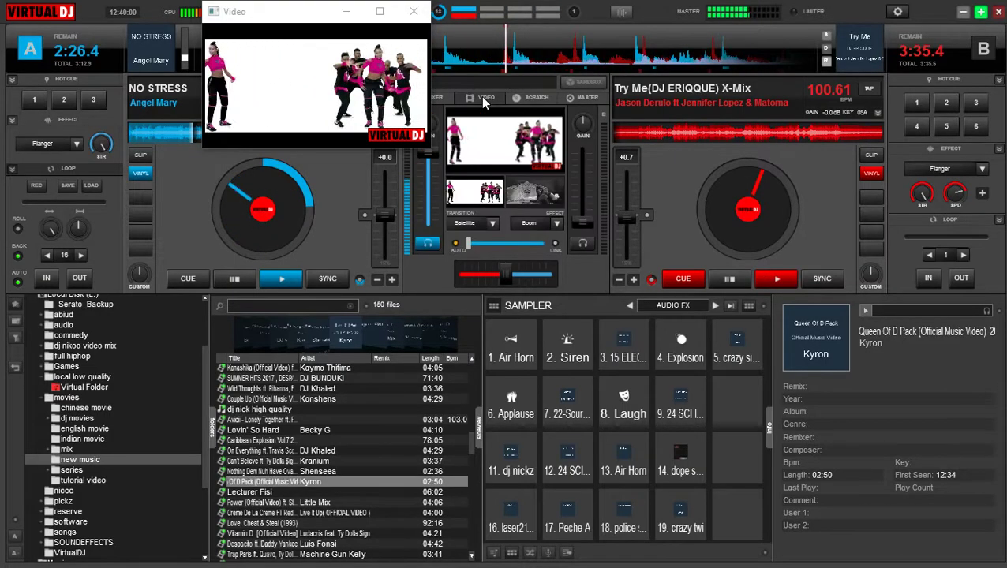
left_click(436, 97)
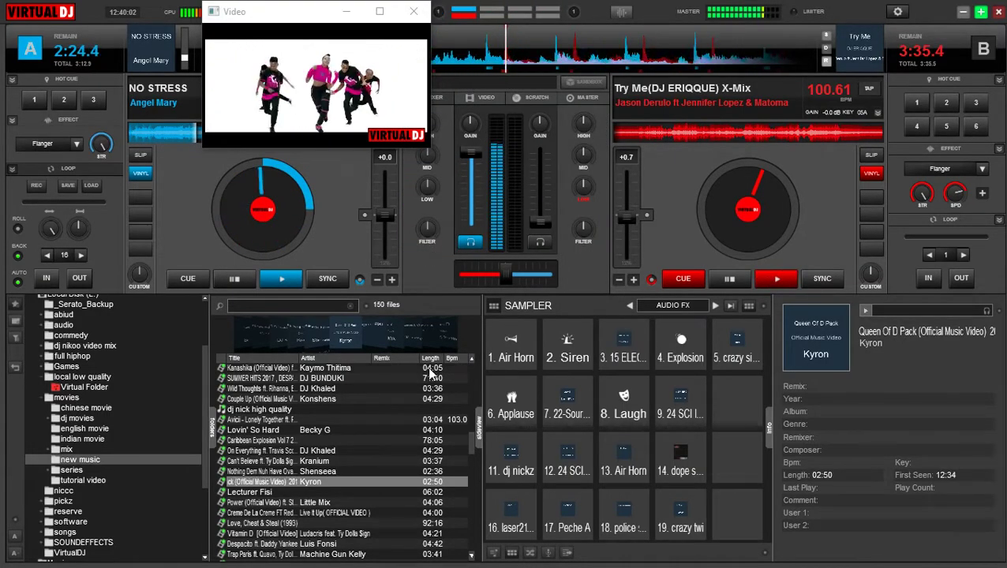
Load "T.i ft no mediocre" from the sidelist onto deck B and raise that deck's volume to 100%
left_click(493, 554)
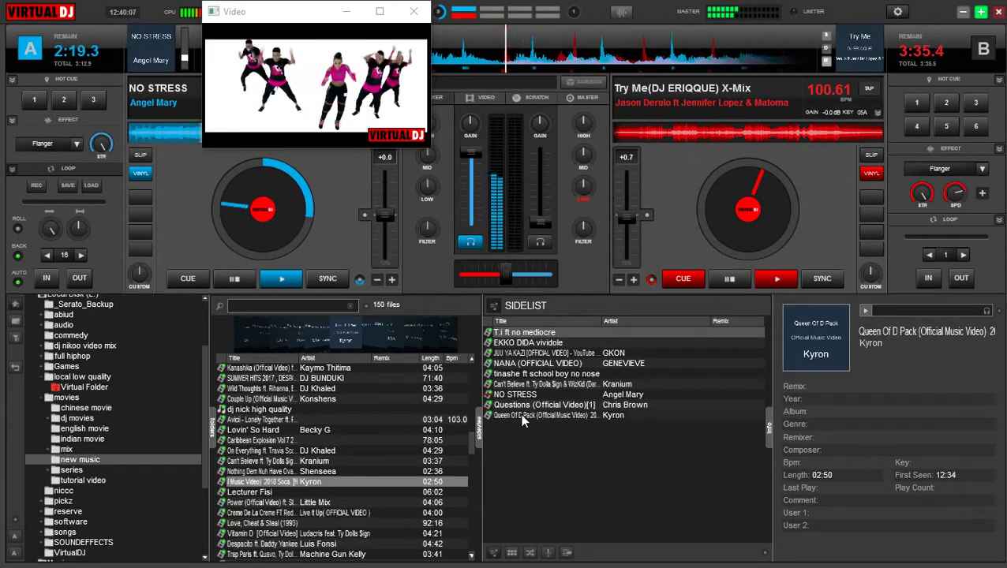
double_click(517, 334)
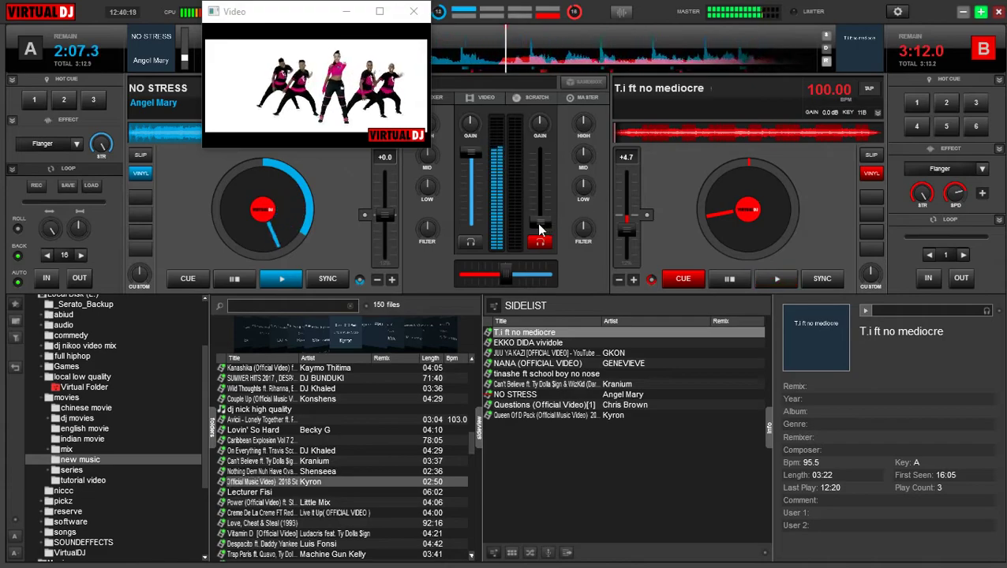
left_click_drag(540, 227, 539, 151)
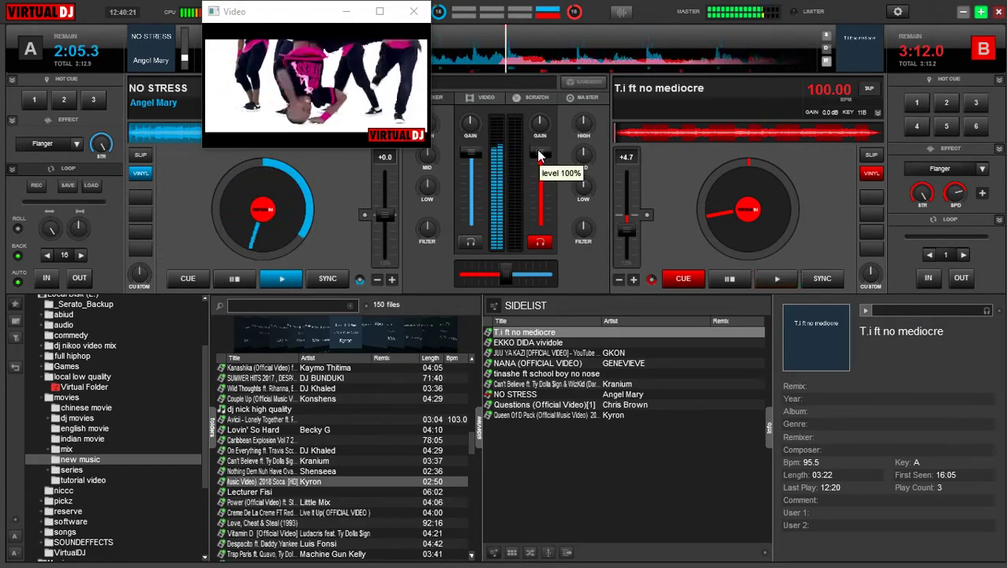
Choose Transform as the sound effect for deck A
left_click(76, 143)
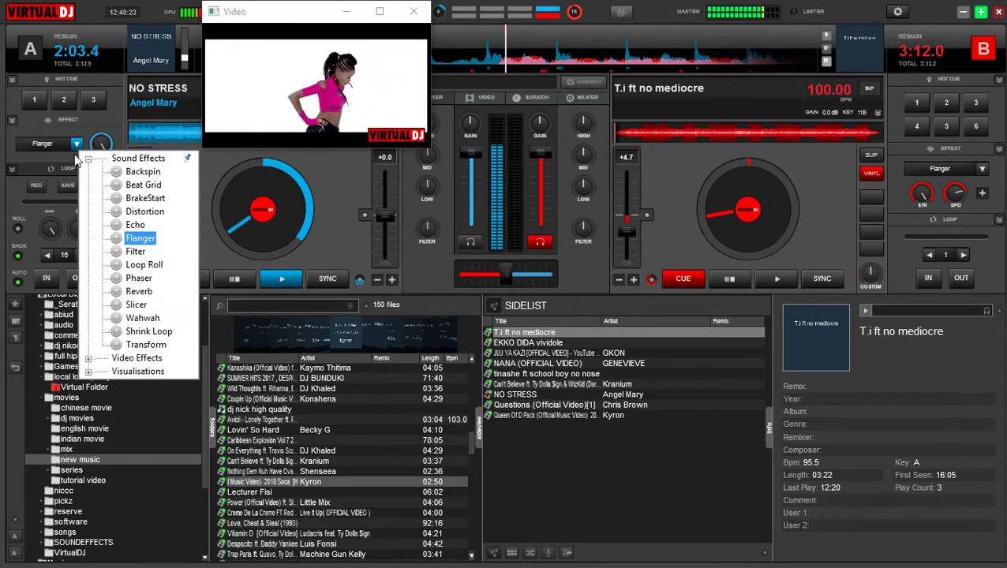
left_click(125, 345)
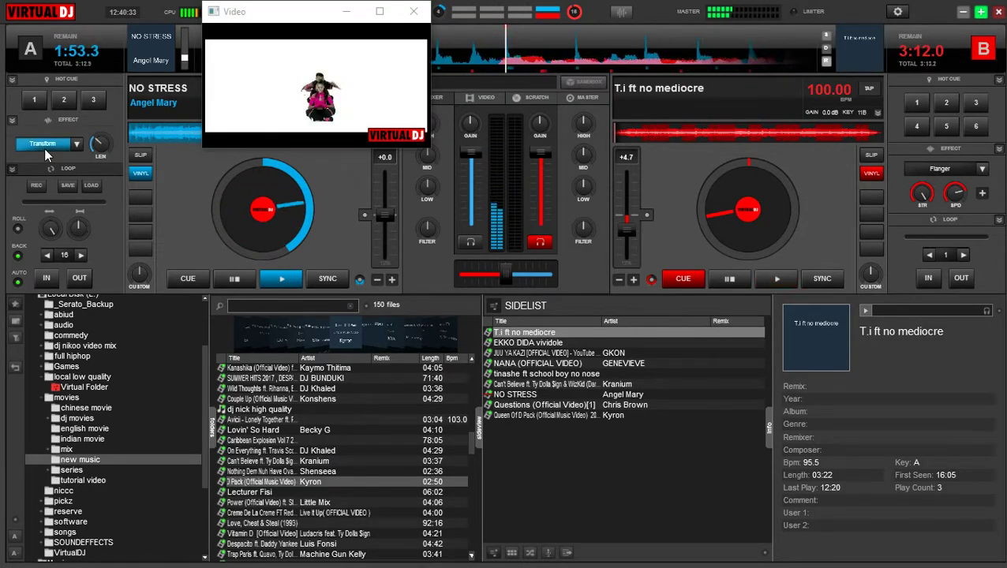
Show the sampler again and switch deck A's Transform effect on and off in bursts while firing sampler pads 12 and 9
left_click(512, 552)
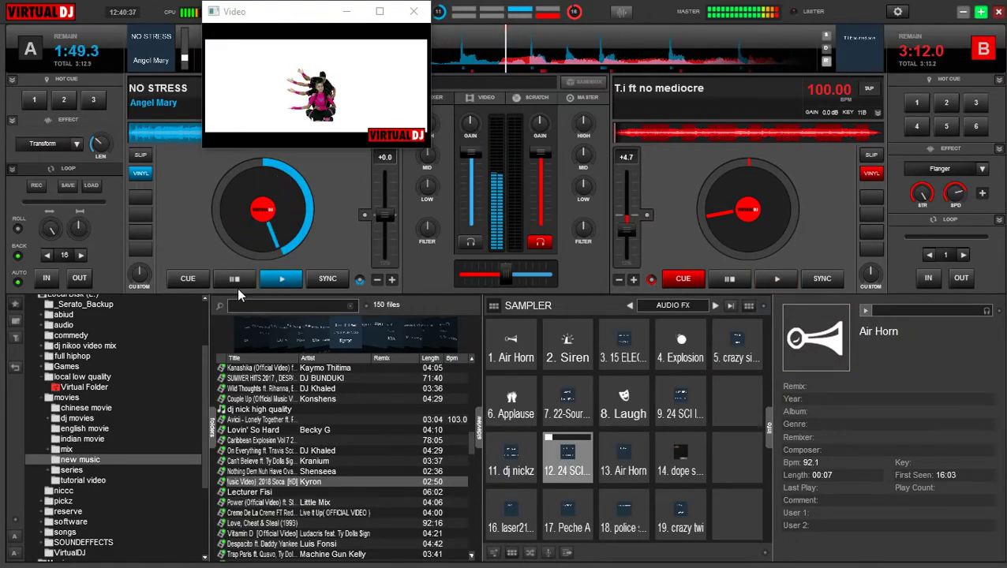
left_click(45, 147)
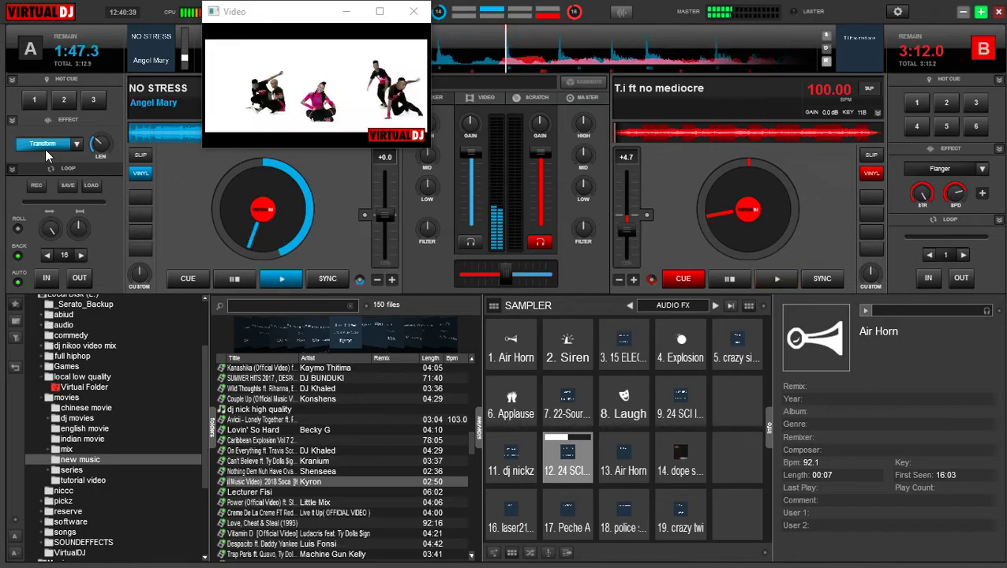
left_click(45, 148)
left_click(670, 391)
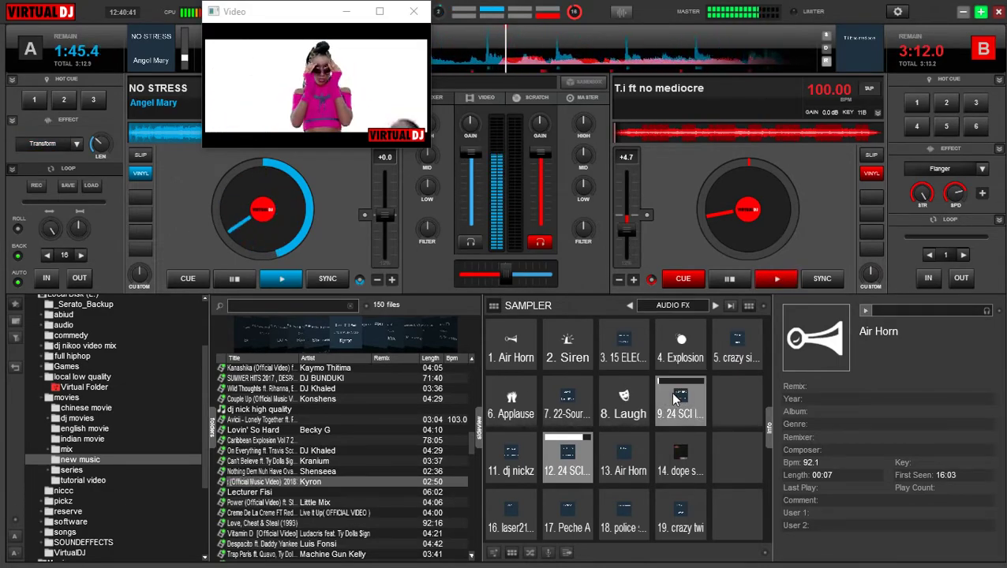
left_click(20, 144)
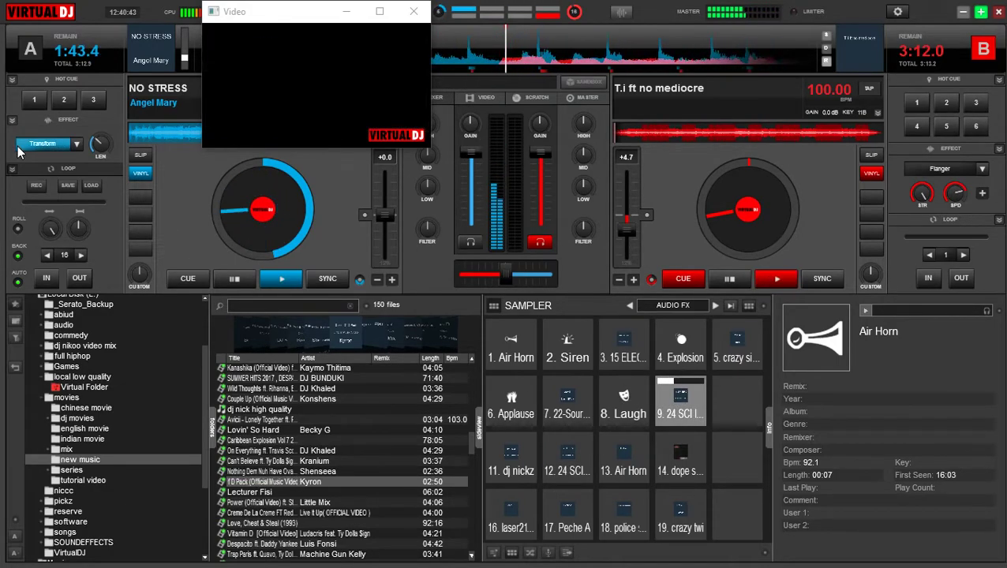
left_click(20, 149)
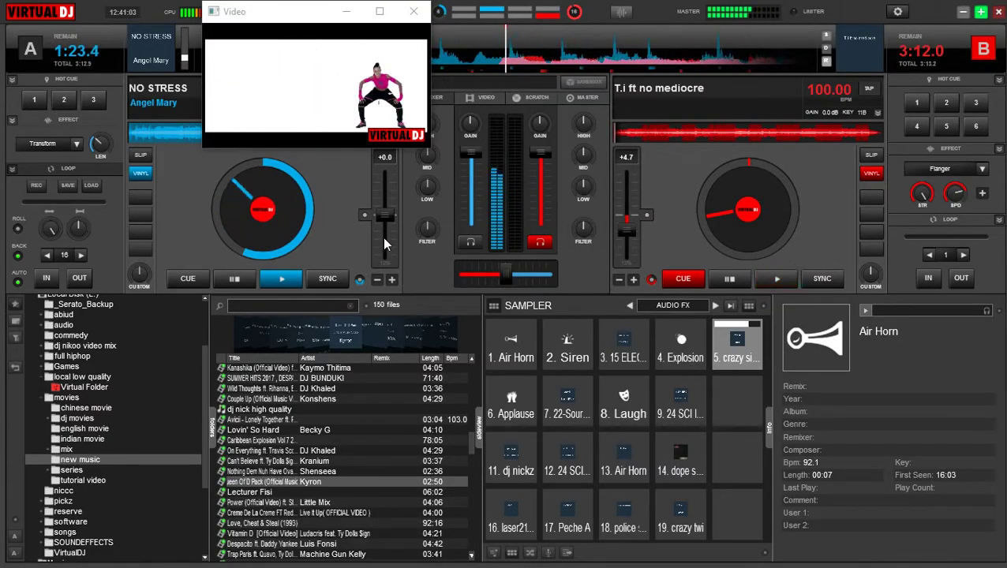
Expand deck A's effects to three slots and start playing the track on deck B
left_click(75, 145)
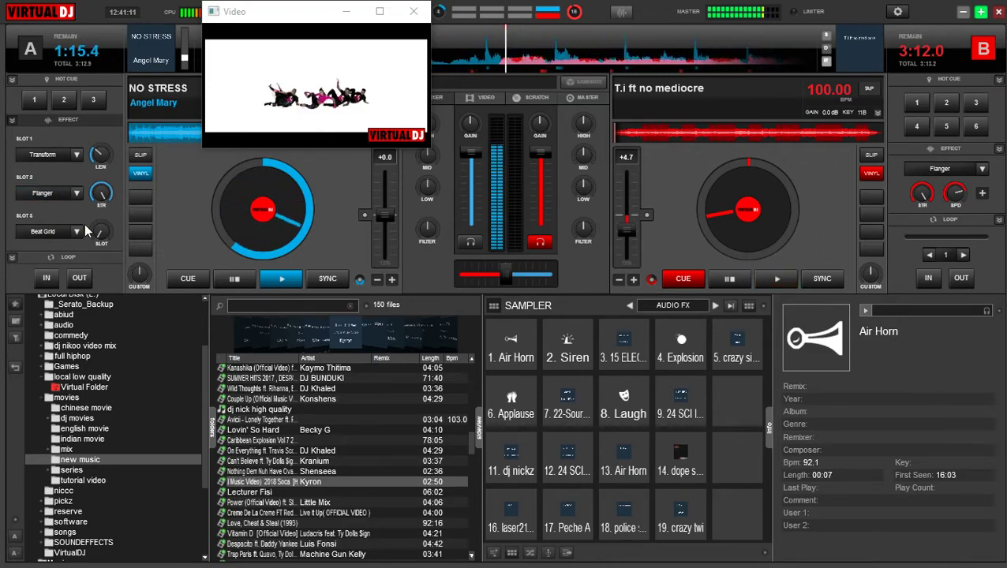
key("space")
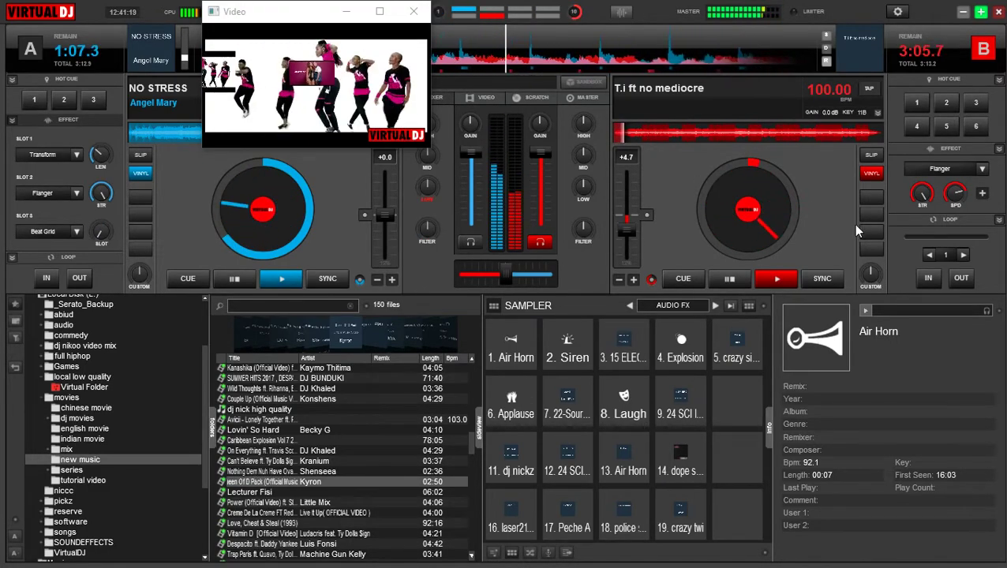
Activate an 8-beat loop on deck B and fade deck A's volume all the way down
left_click(963, 255)
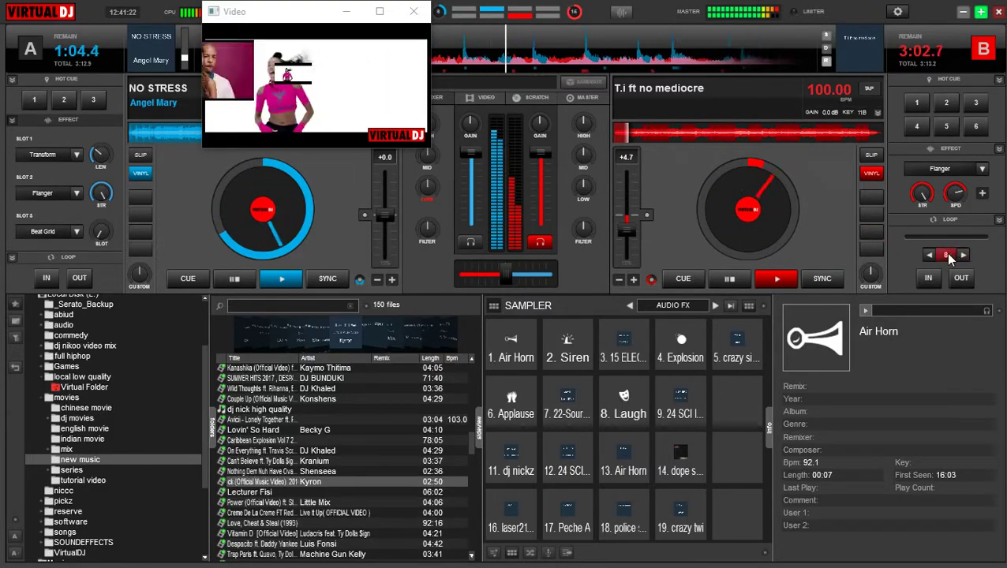
left_click(947, 255)
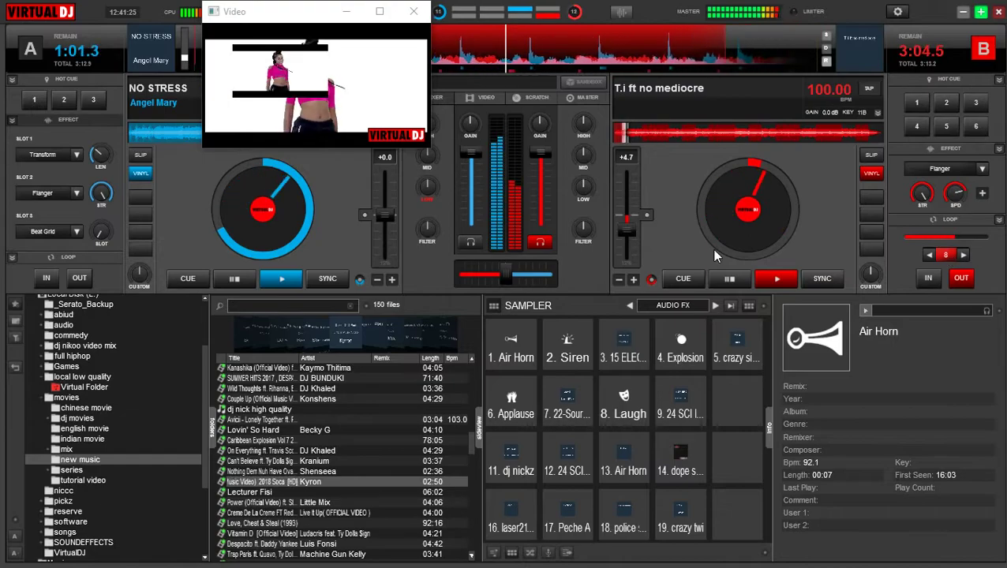
left_click_drag(471, 154, 472, 225)
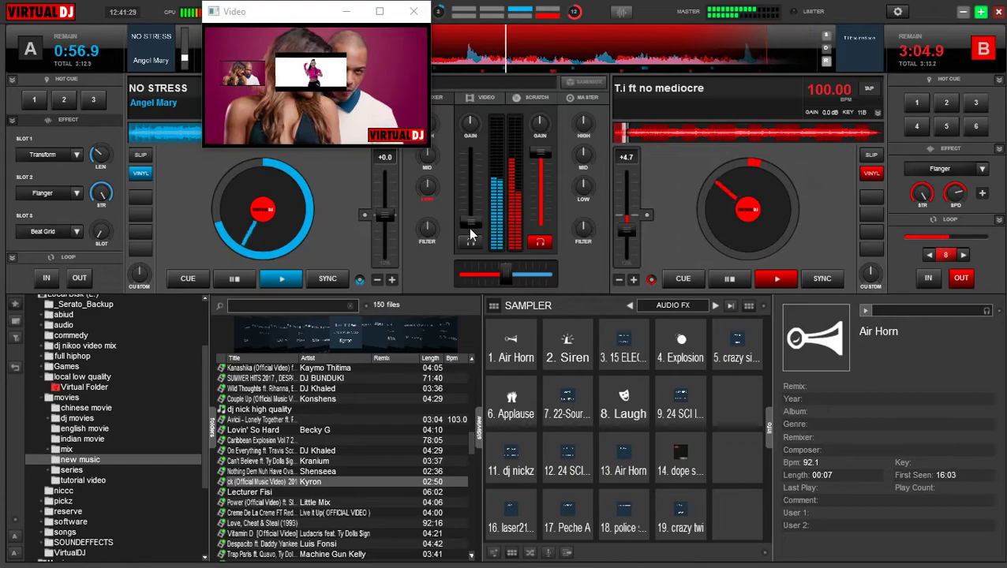
Trigger sampler pads 9, 19 and 14 and jump deck B back to the start of its track
left_click(671, 398)
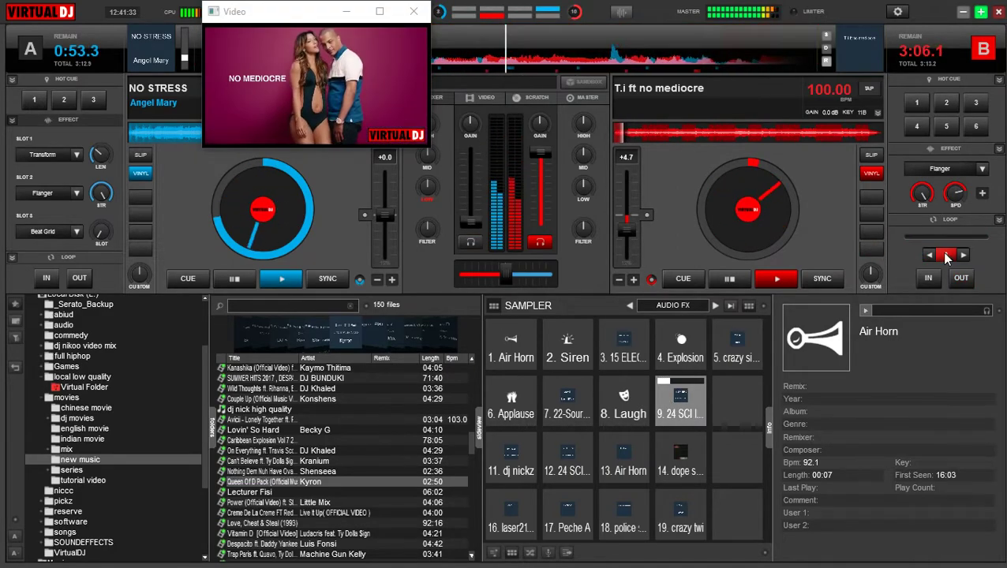
left_click(680, 513)
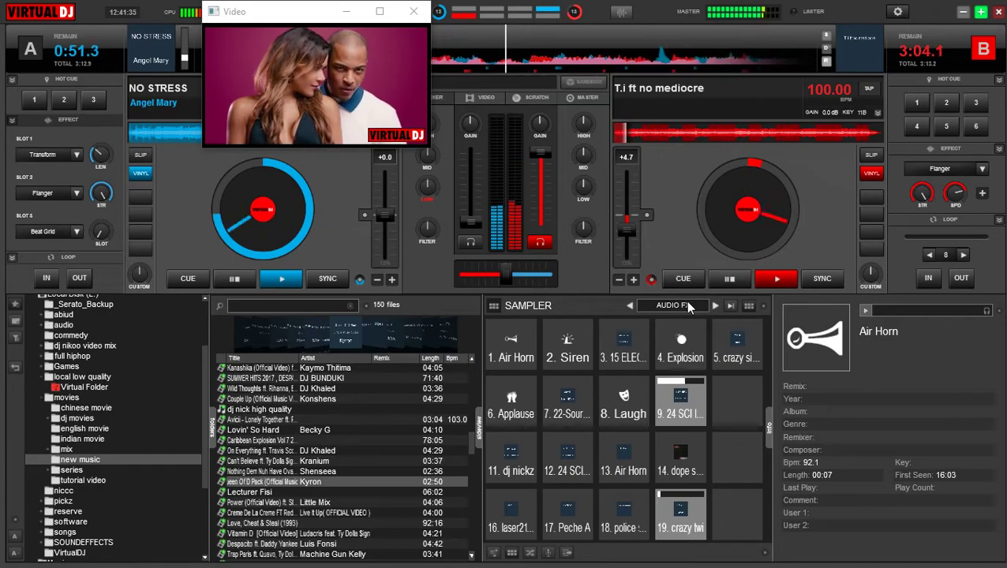
left_click(615, 138)
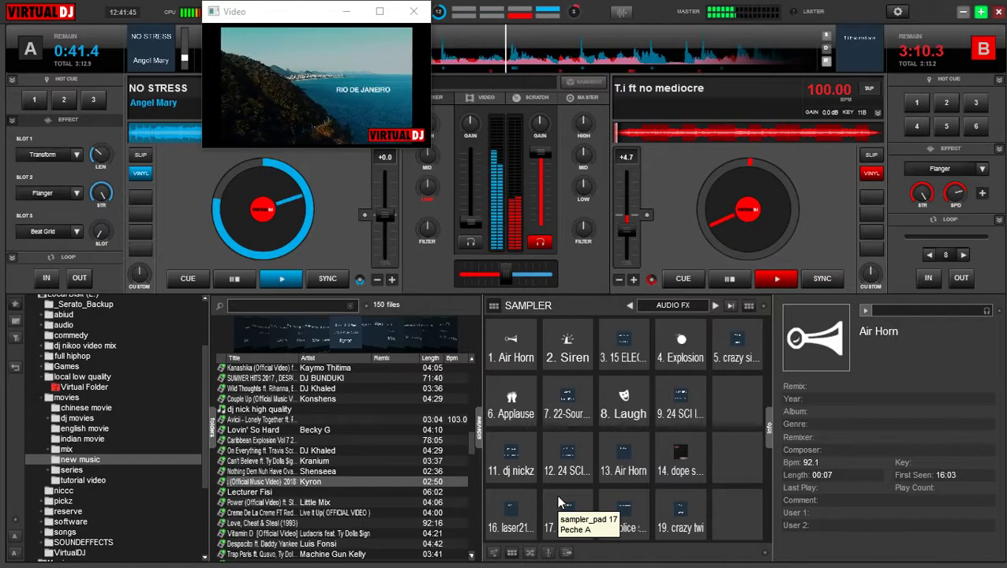
left_click(683, 471)
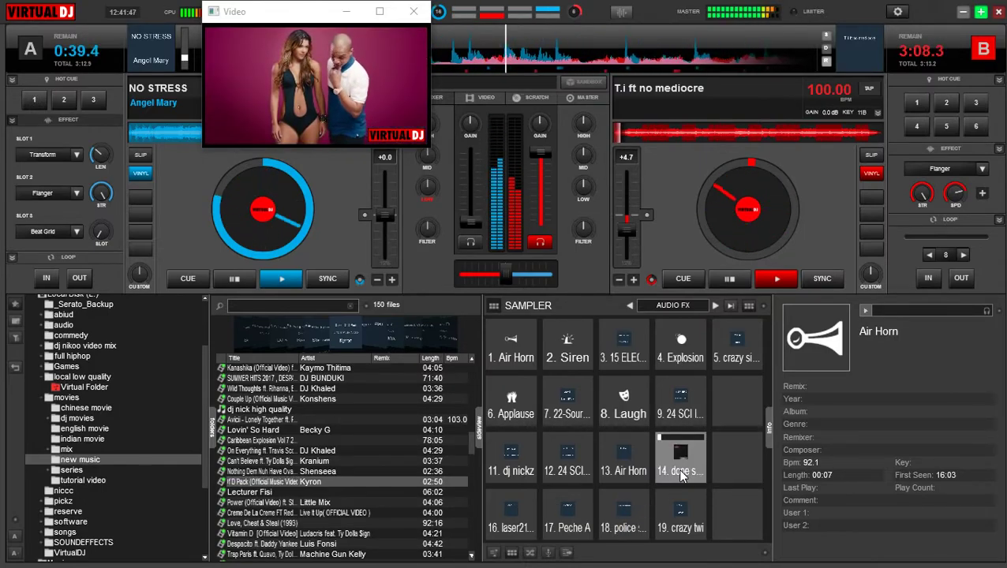
Switch deck B's Flanger effect on for a short burst and off again
left_click(945, 174)
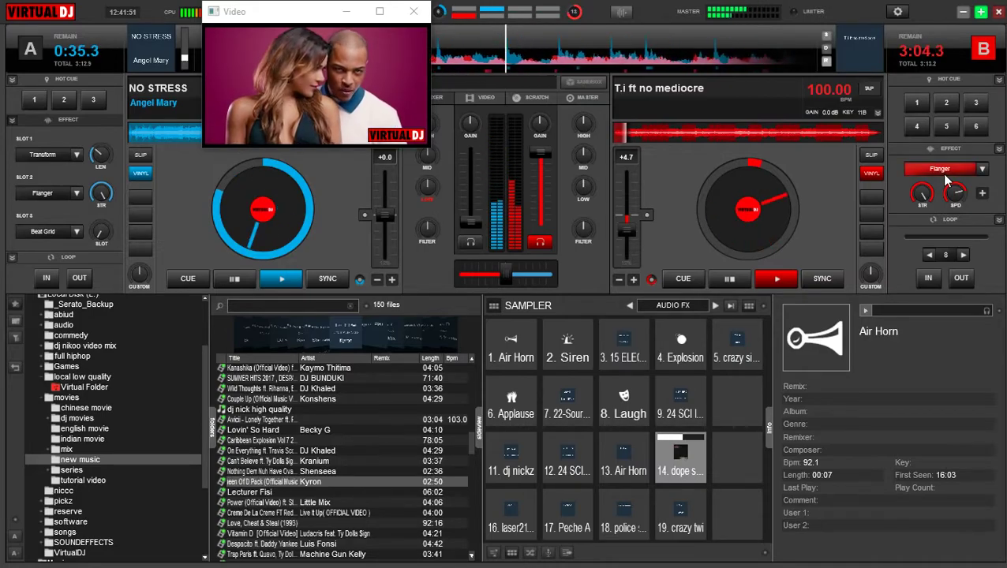
left_click(945, 175)
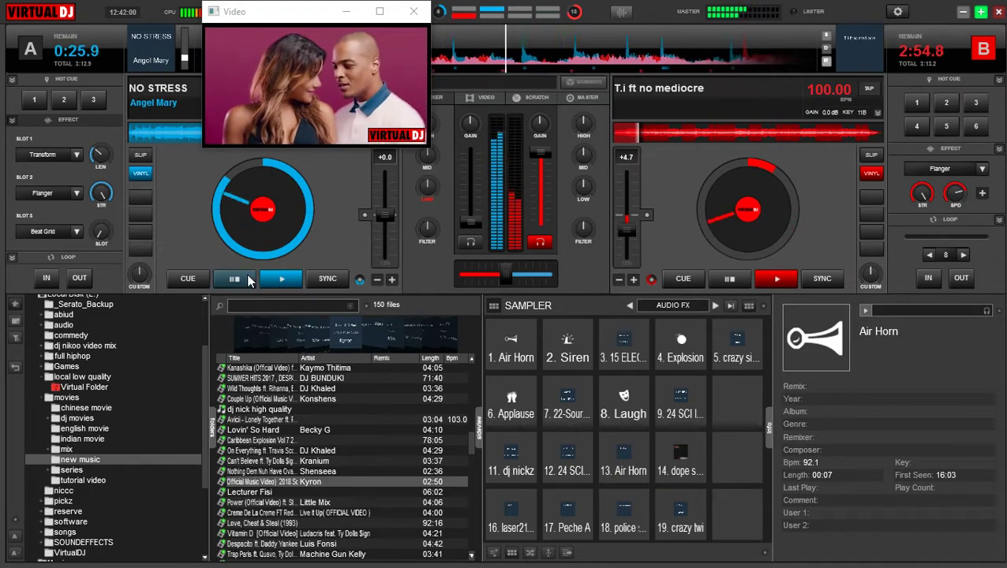
Return deck A to its cue point and raise its volume fader back up
left_click(188, 278)
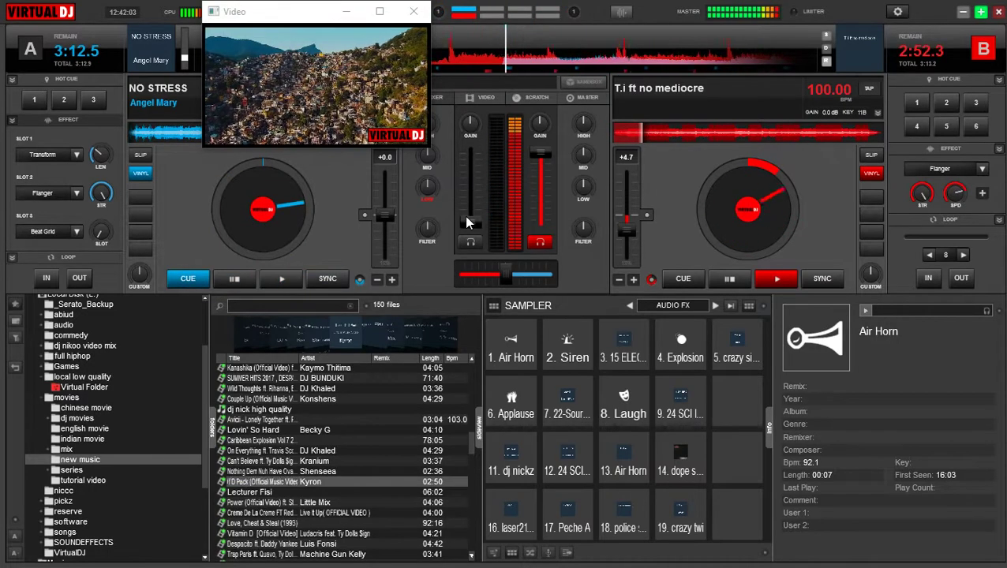
left_click_drag(465, 221, 471, 160)
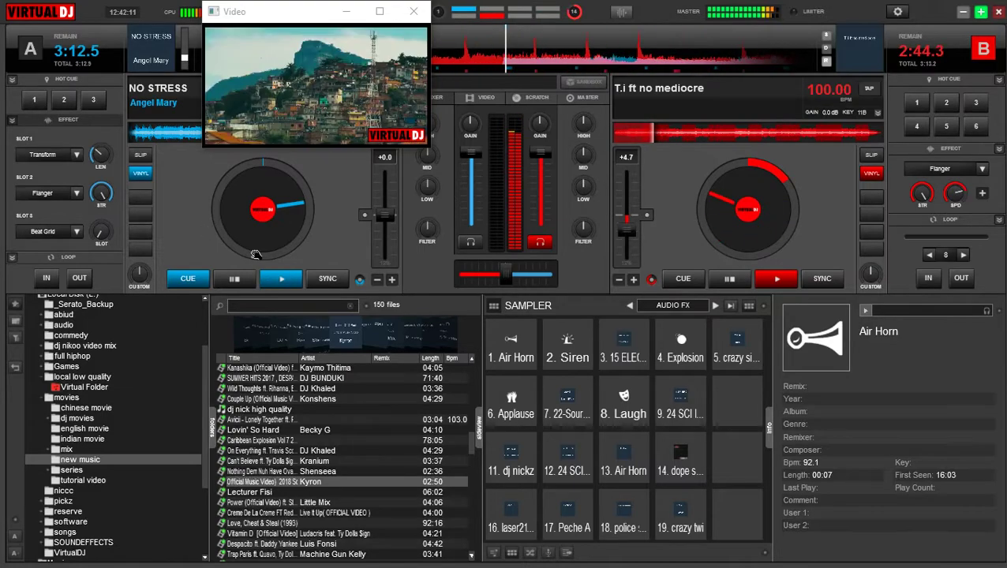
Toggle the Smart Play option in deck A's settings and again in deck B's settings
left_click(361, 279)
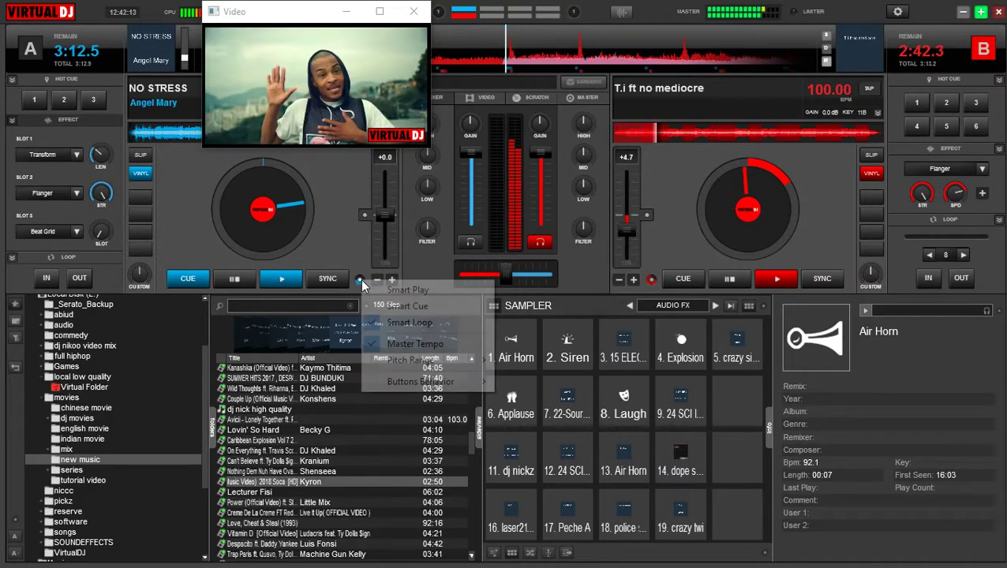
left_click(373, 290)
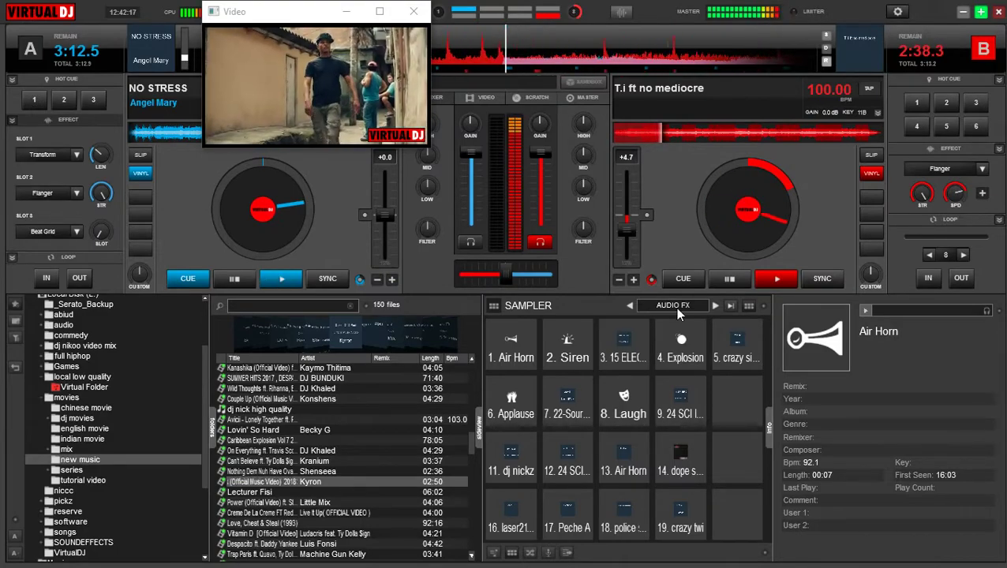
left_click(651, 280)
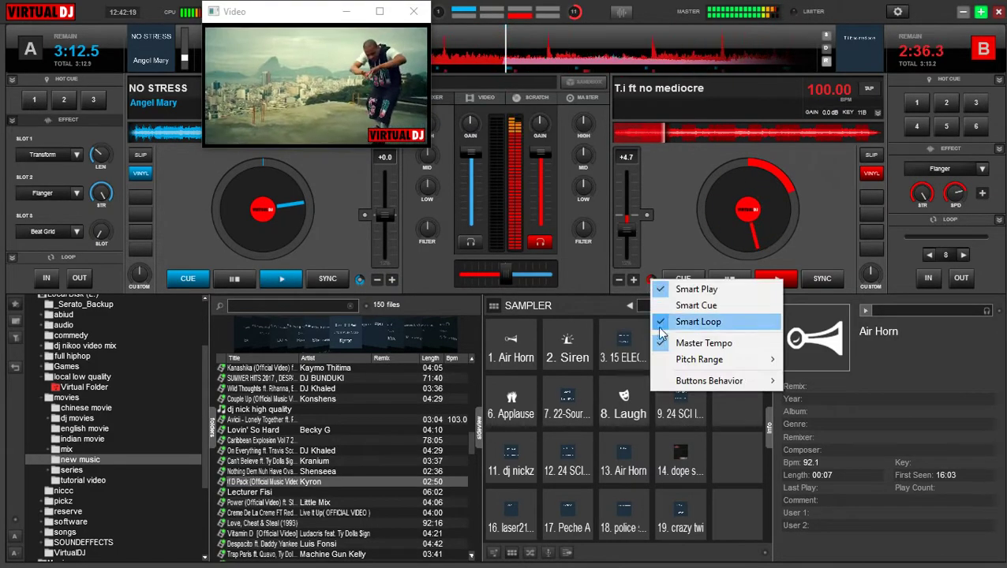
mouse_move(659, 360)
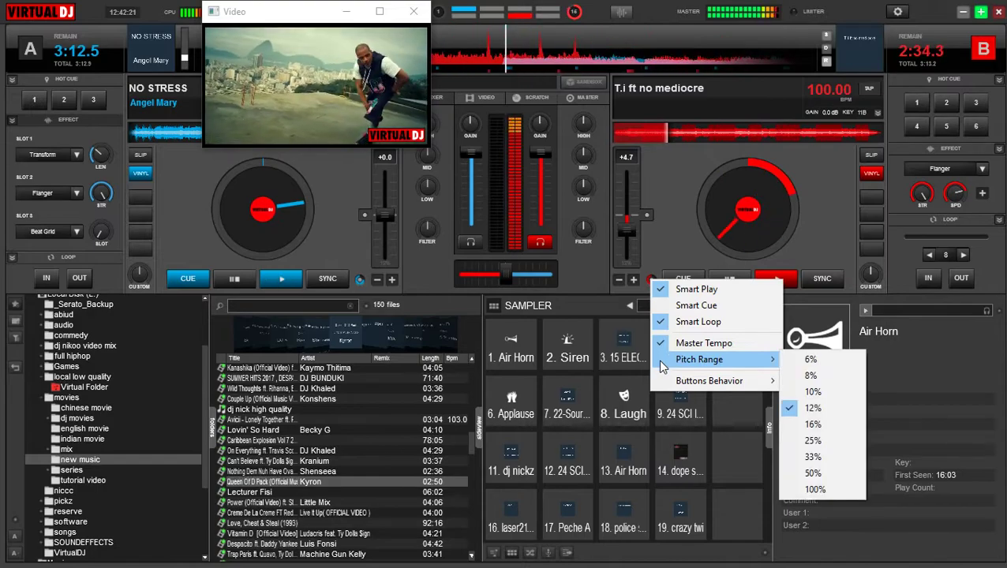
left_click(662, 290)
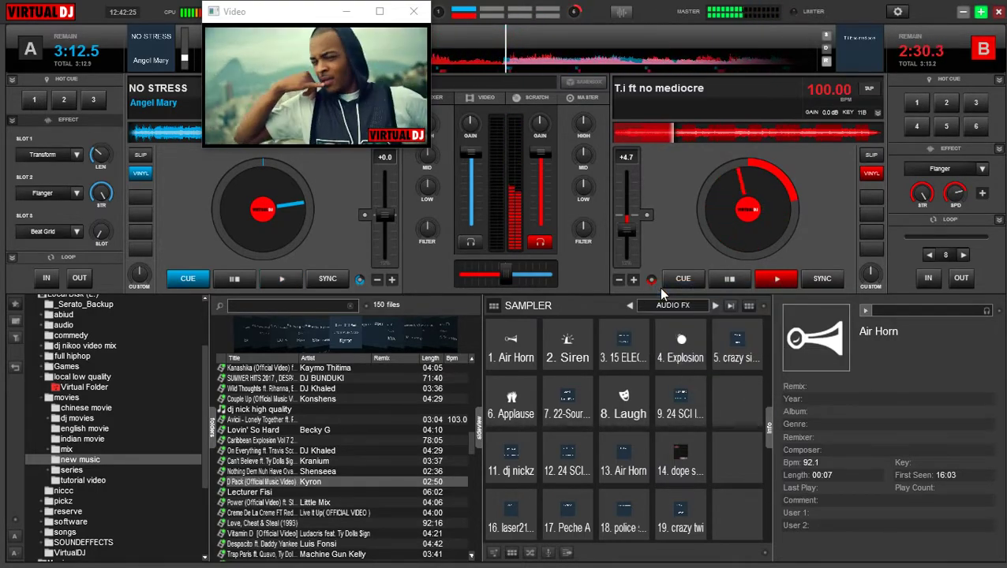
Change deck B's effect to Transform and switch it on and off in a burst
left_click(981, 168)
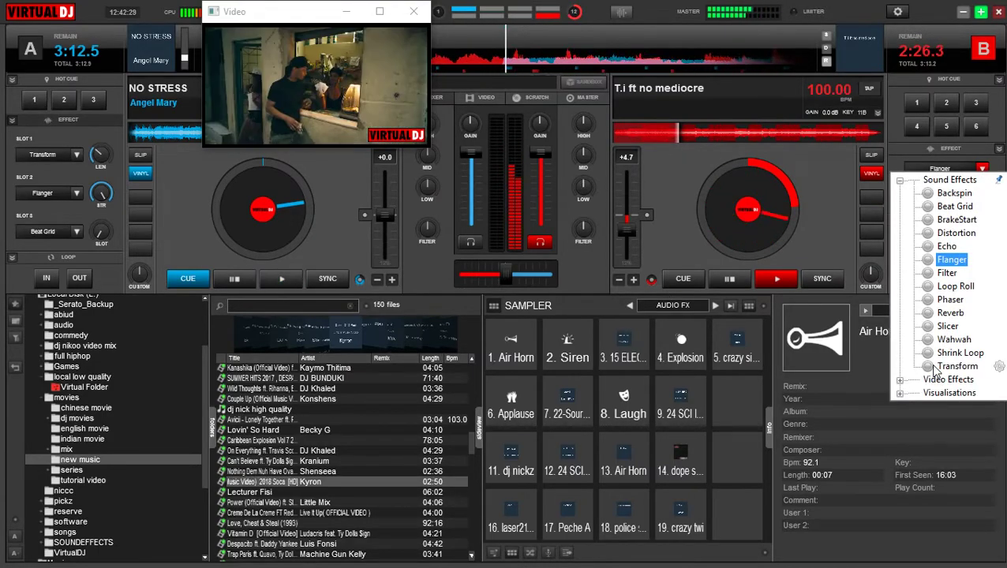
left_click(935, 368)
left_click(938, 171)
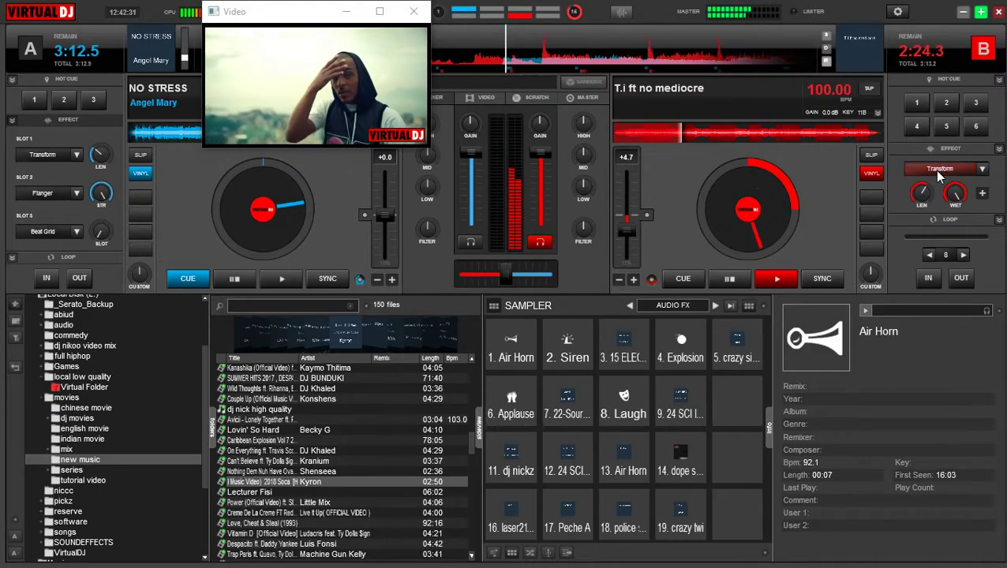
left_click(938, 170)
mouse_move(915, 199)
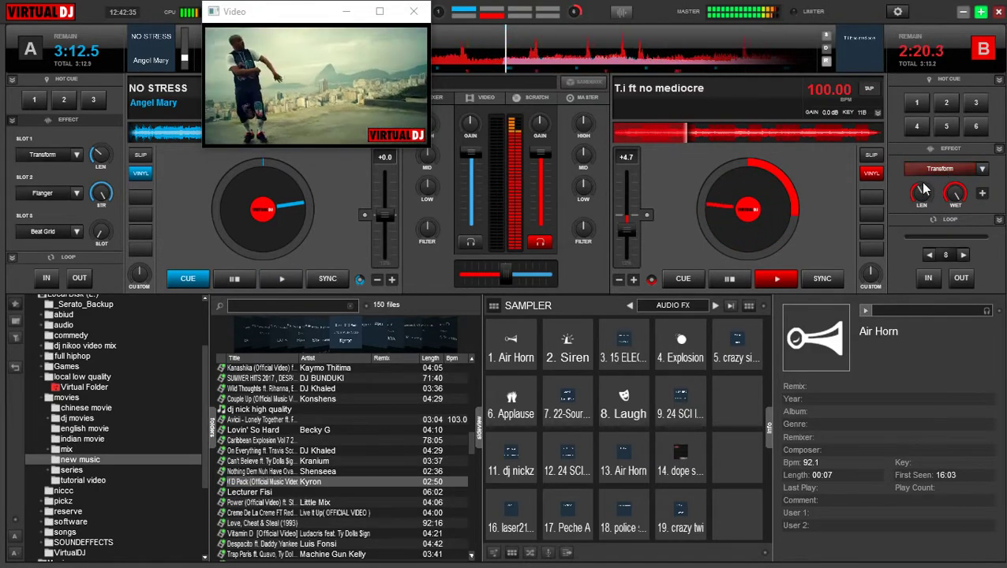
Trigger and stop sampler pad 14, then apply another short burst of Transform on deck B
left_click(676, 451)
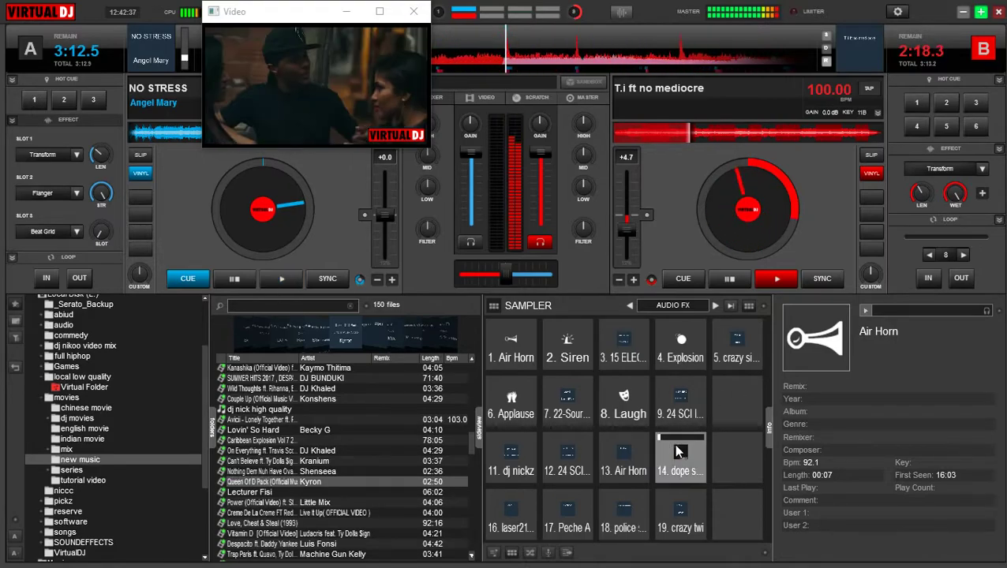
left_click(677, 452)
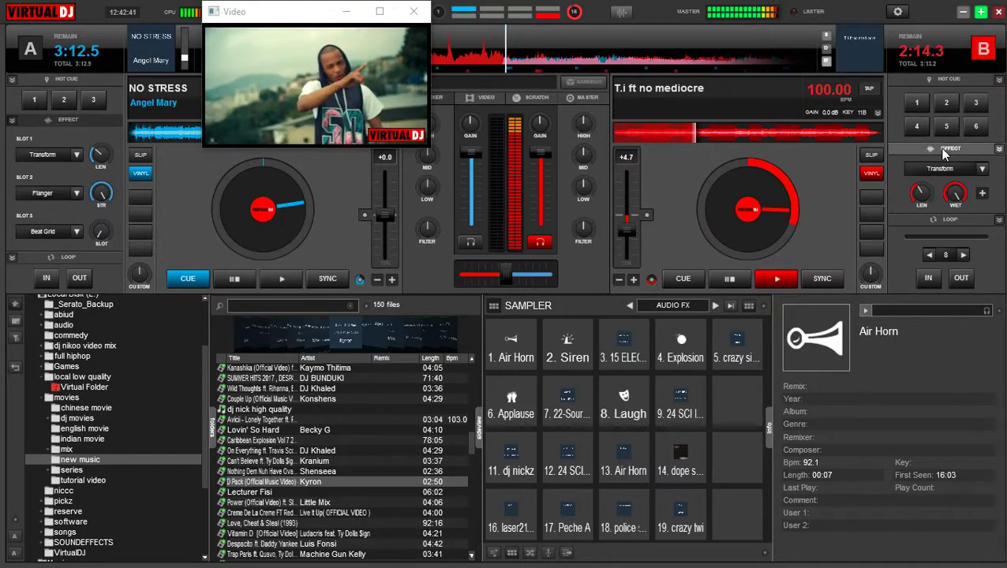
left_click(933, 168)
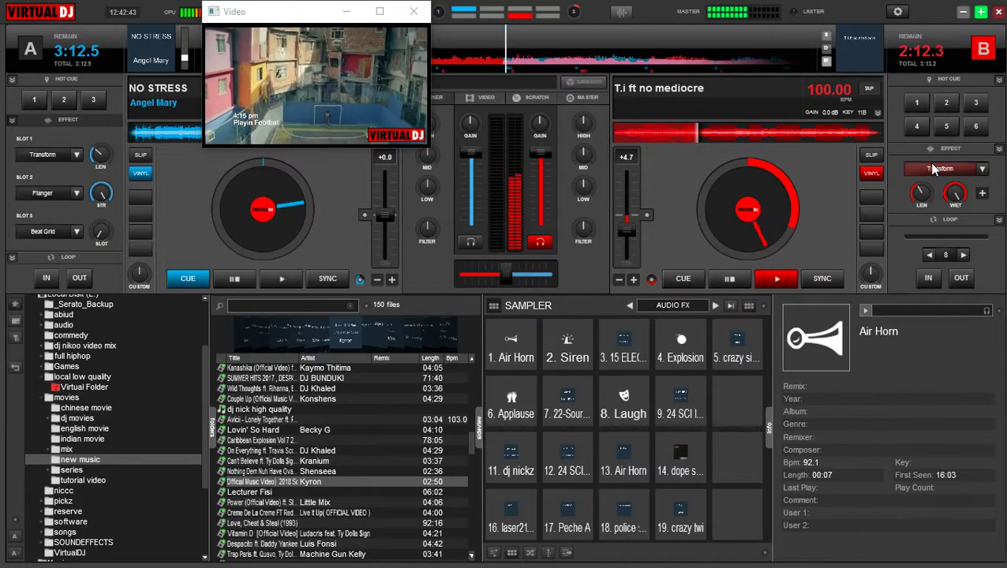
left_click(932, 167)
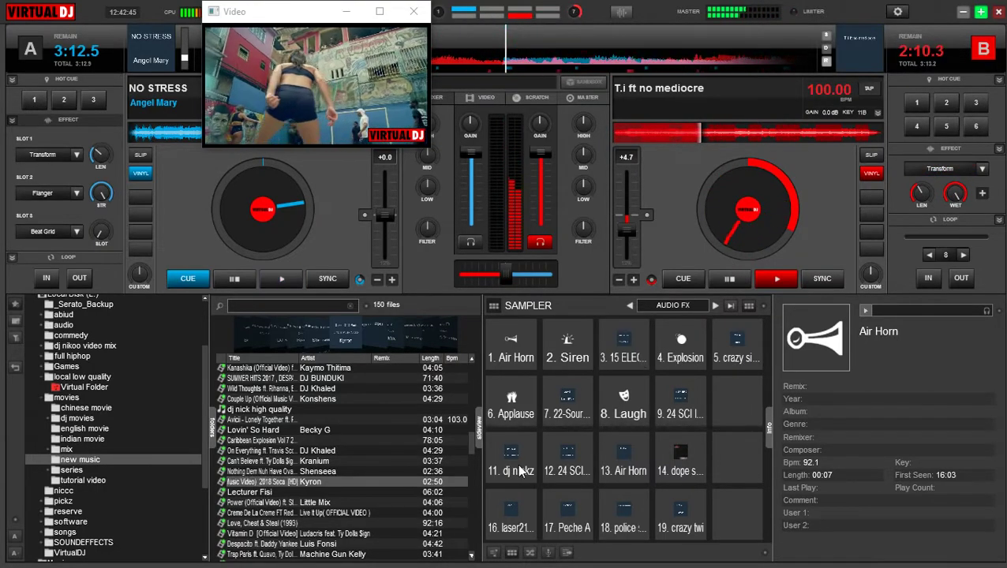
Show the sidelist and load the track EKKO DIDA vividole onto deck A
left_click(493, 554)
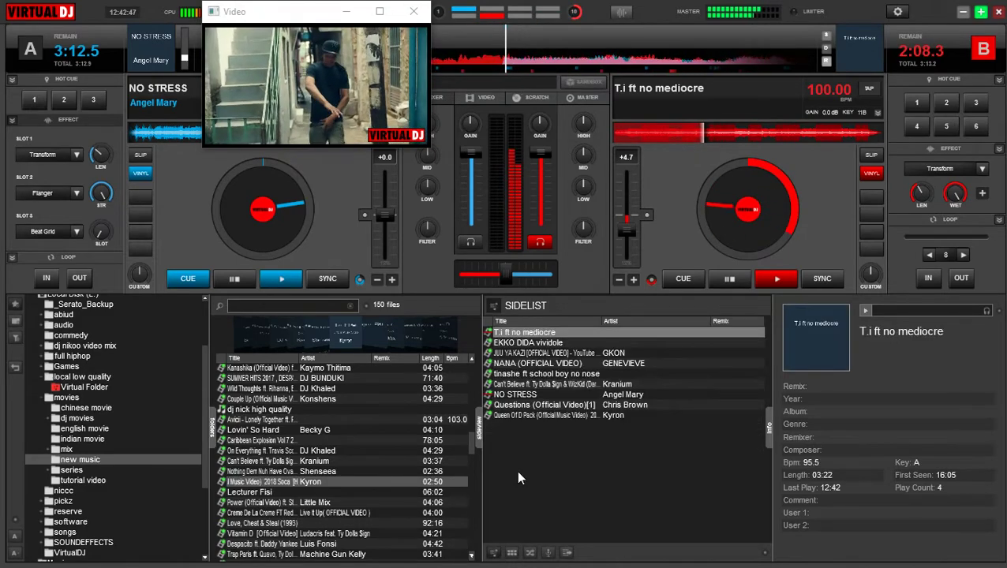
double_click(525, 344)
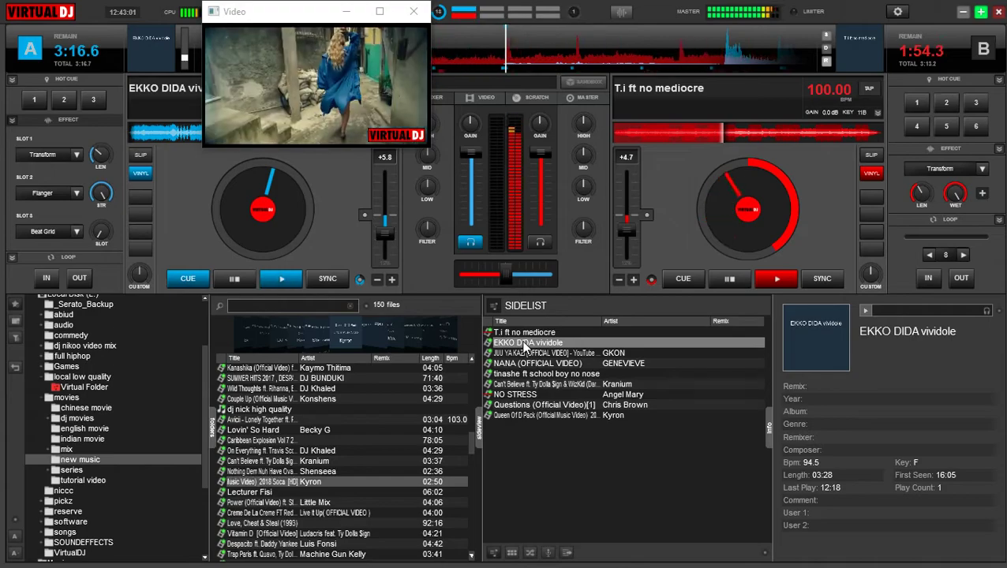
Switch on deck B's Transform effect and apply a short burst of Transform on deck A
left_click(938, 172)
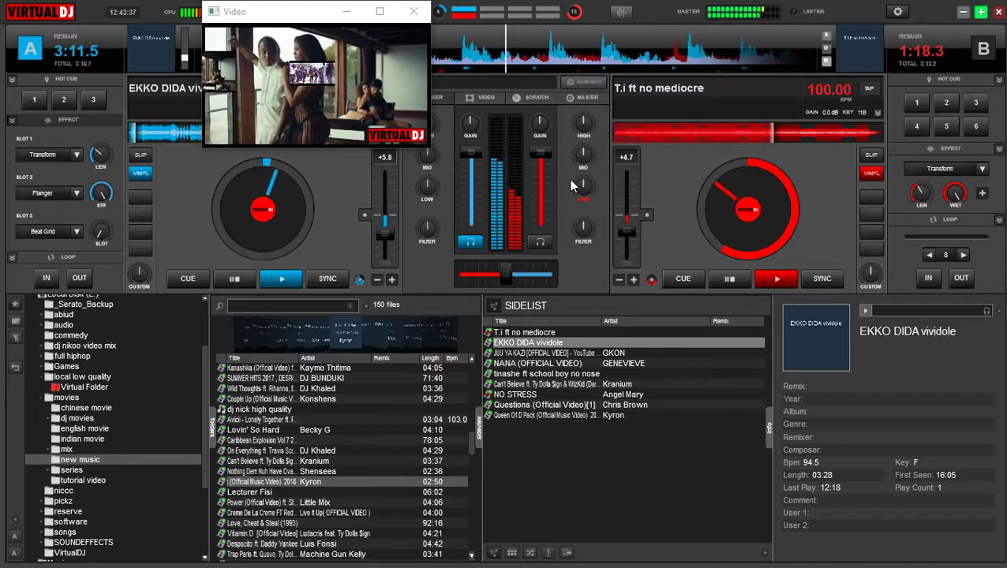
left_click(946, 174)
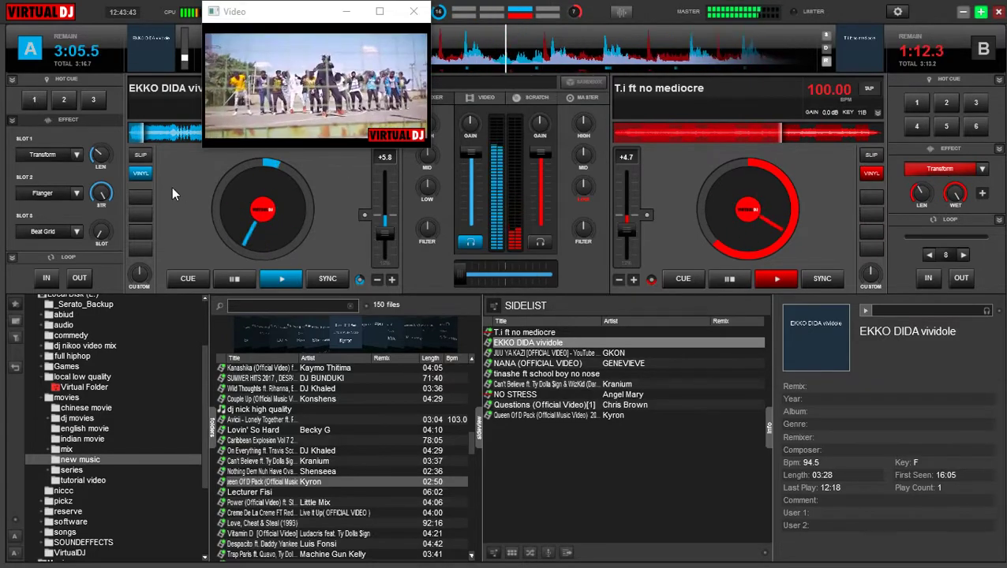
left_click(30, 158)
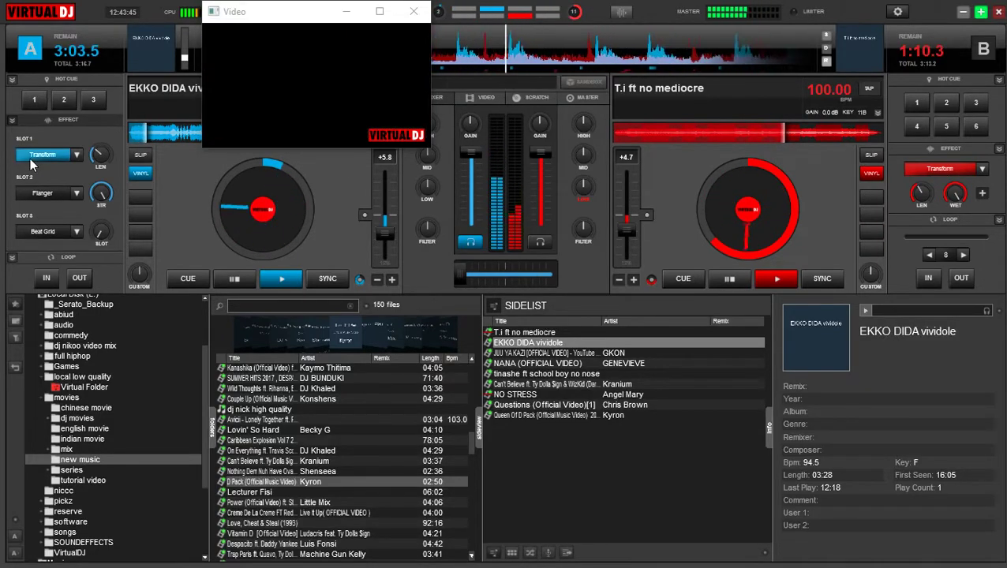
left_click(30, 158)
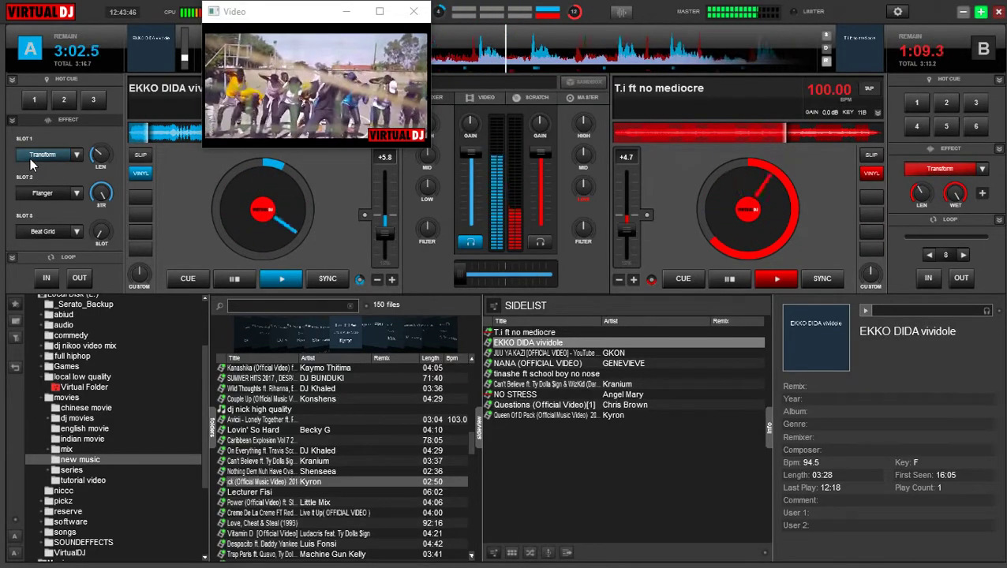
Show the sampler, fire pad 17 with a burst of deck A's Transform, and return deck B to its cue point
left_click(510, 554)
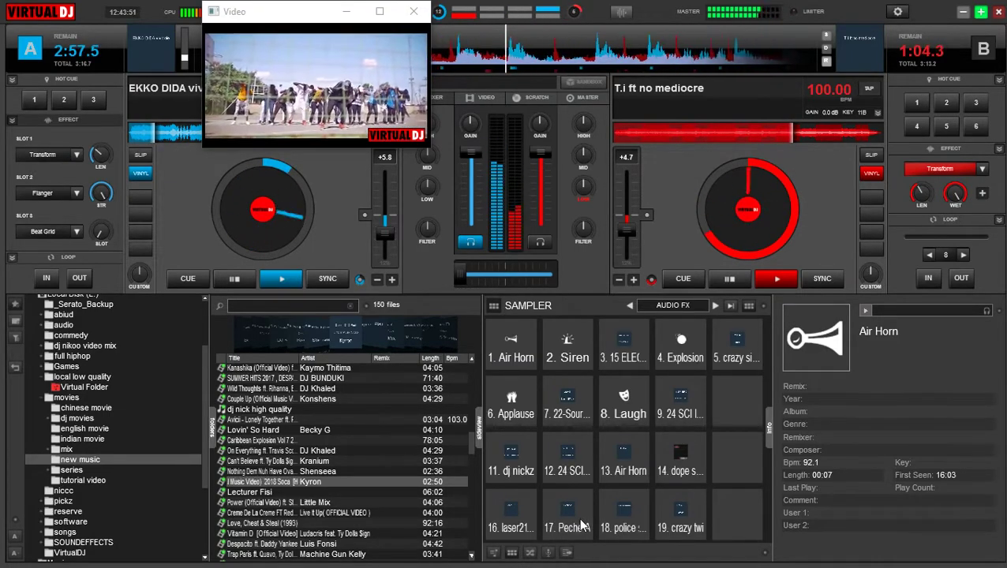
left_click(578, 517)
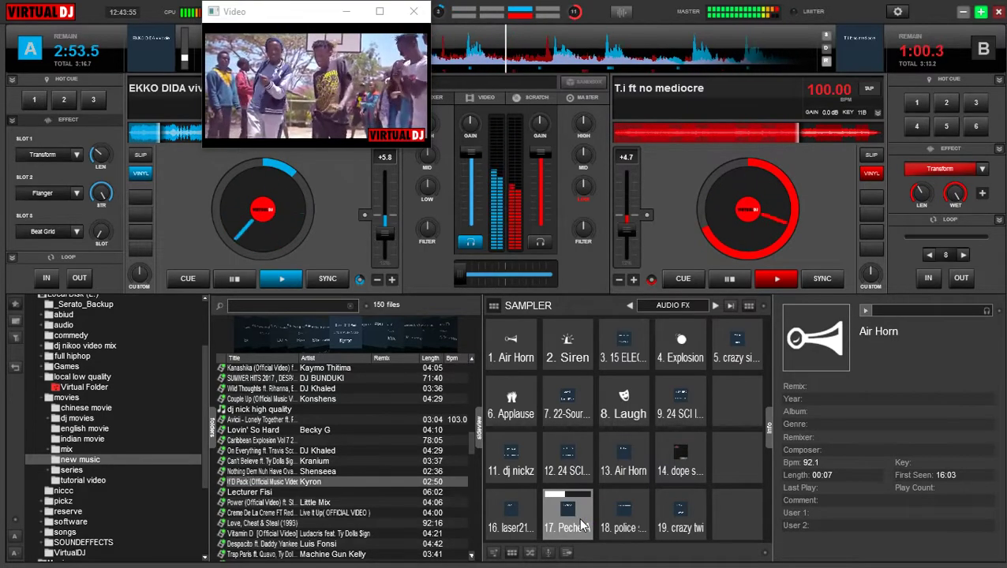
left_click(27, 156)
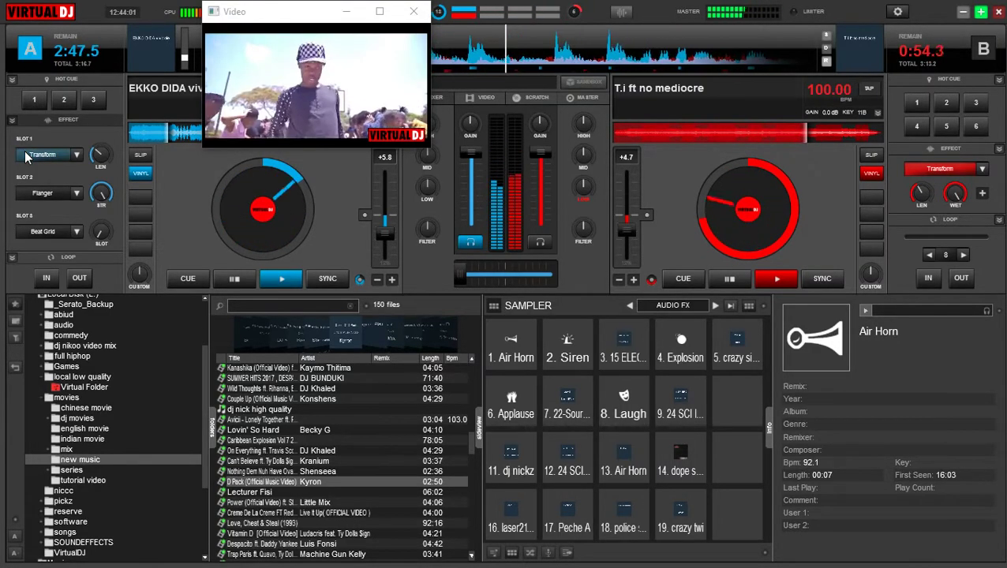
left_click(664, 271)
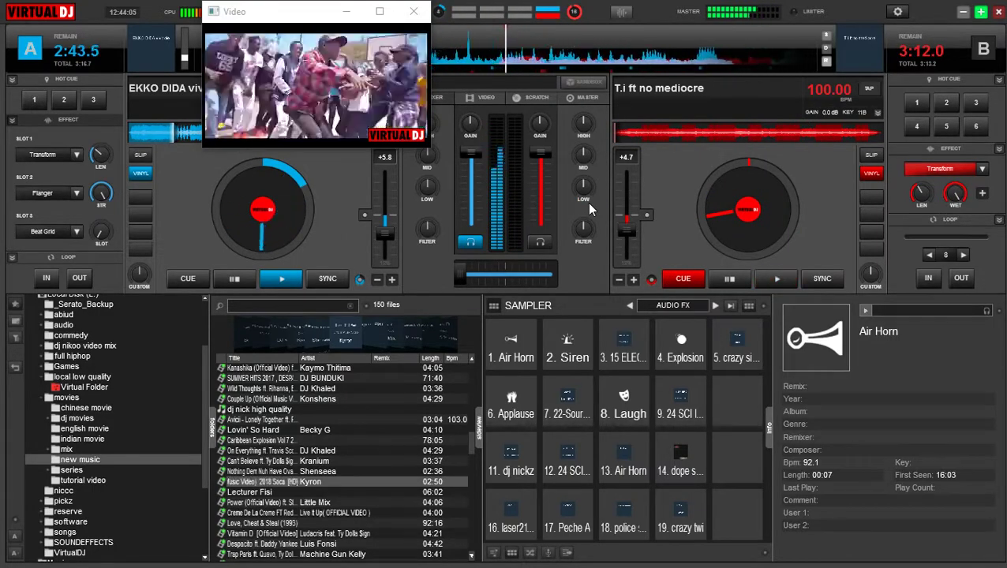
Apply short bursts of Transform and Beat Grid on deck A and fire sampler pad 3
left_click(44, 154)
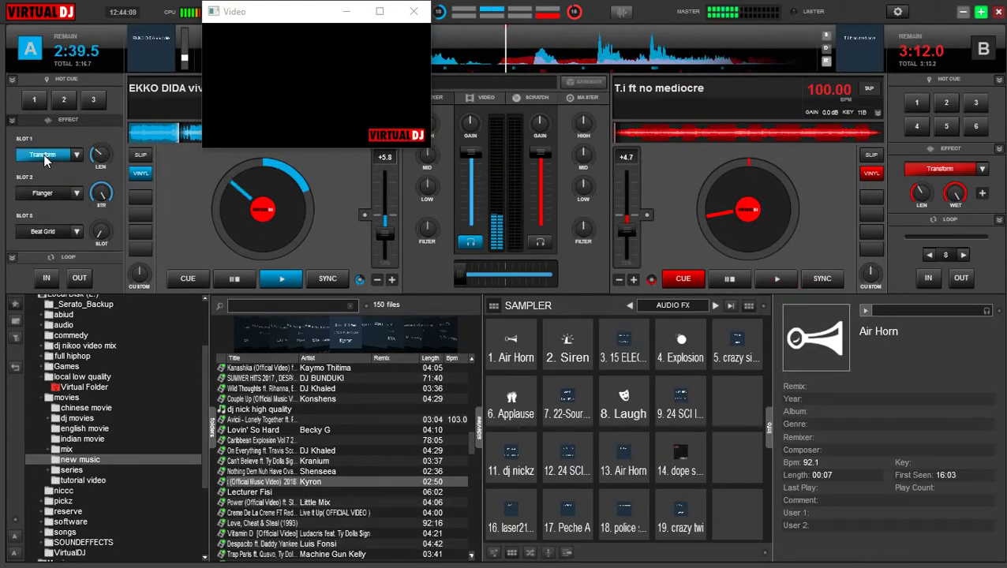
left_click(44, 154)
left_click(48, 233)
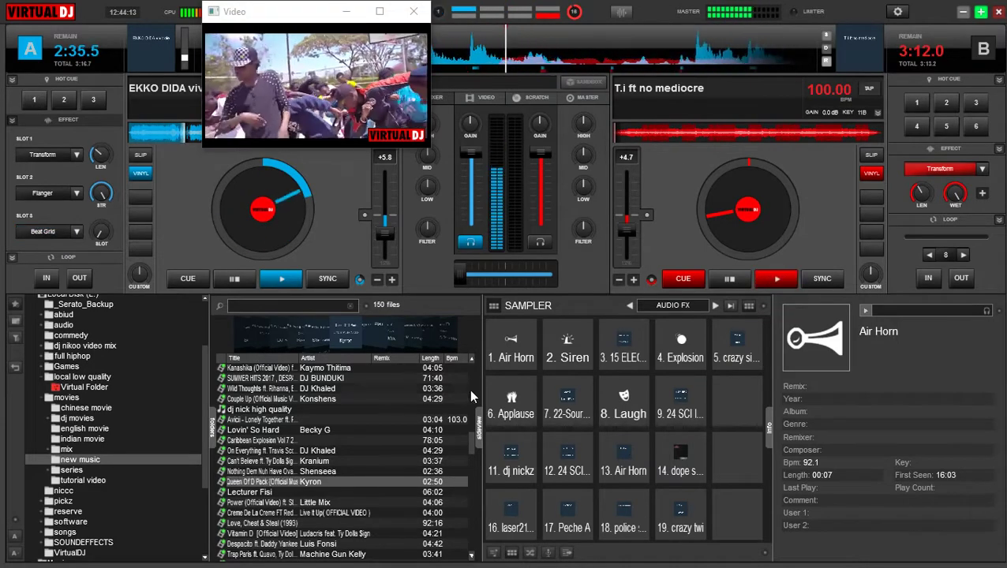
left_click(622, 360)
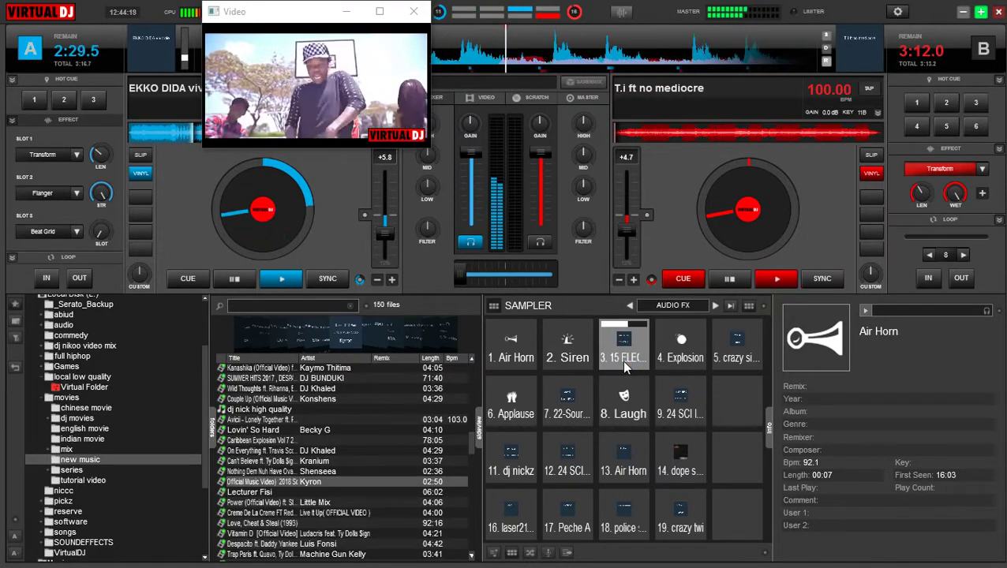
Load tinashe ft school boy no nose from the sidelist onto deck B and activate a 32-beat loop on it
left_click(493, 553)
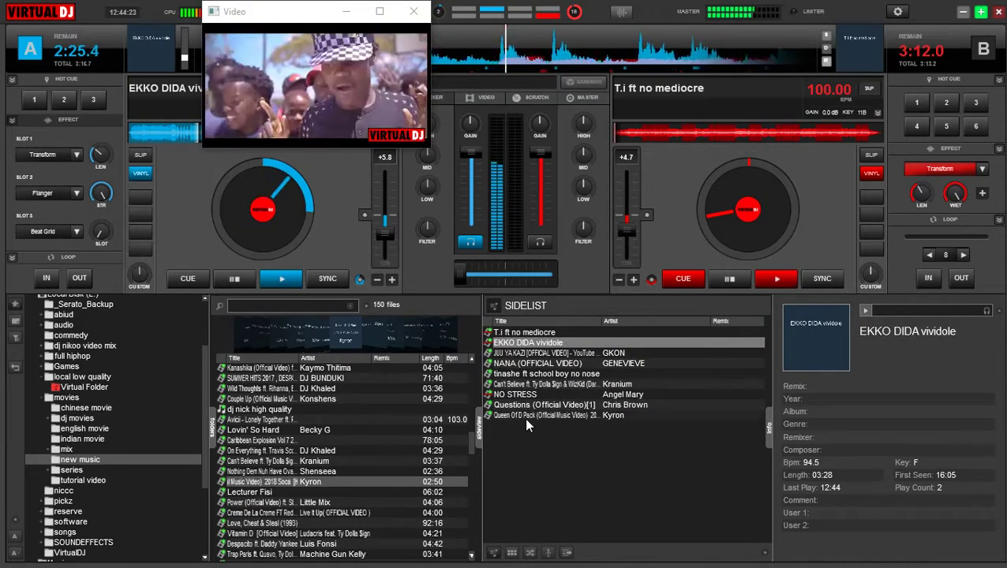
double_click(516, 375)
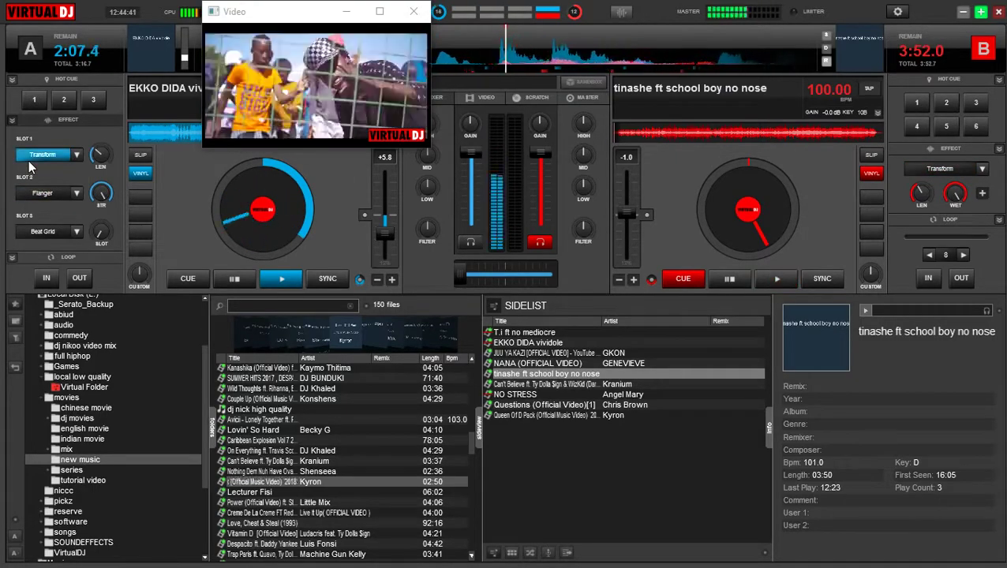
left_click(945, 255)
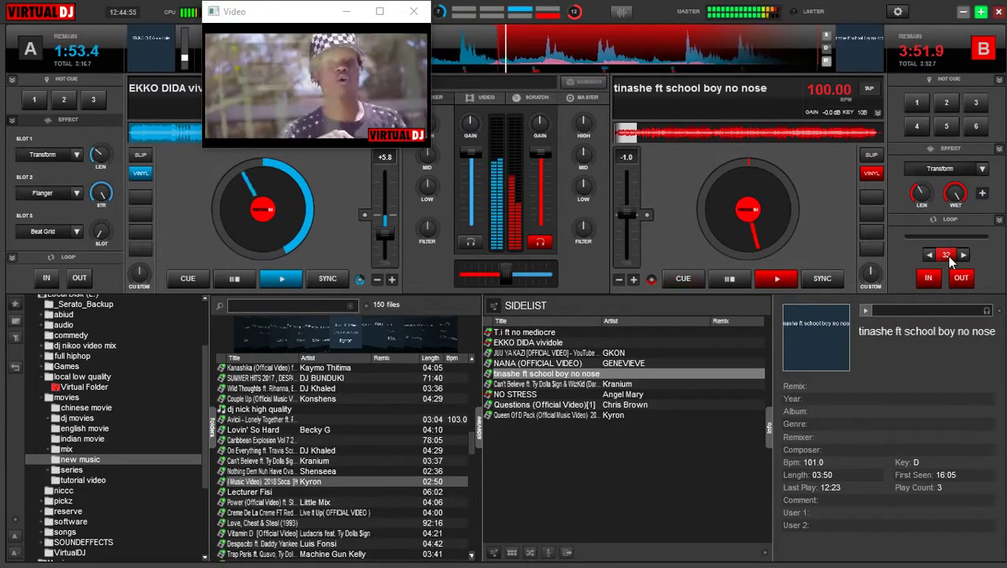
left_click(951, 261)
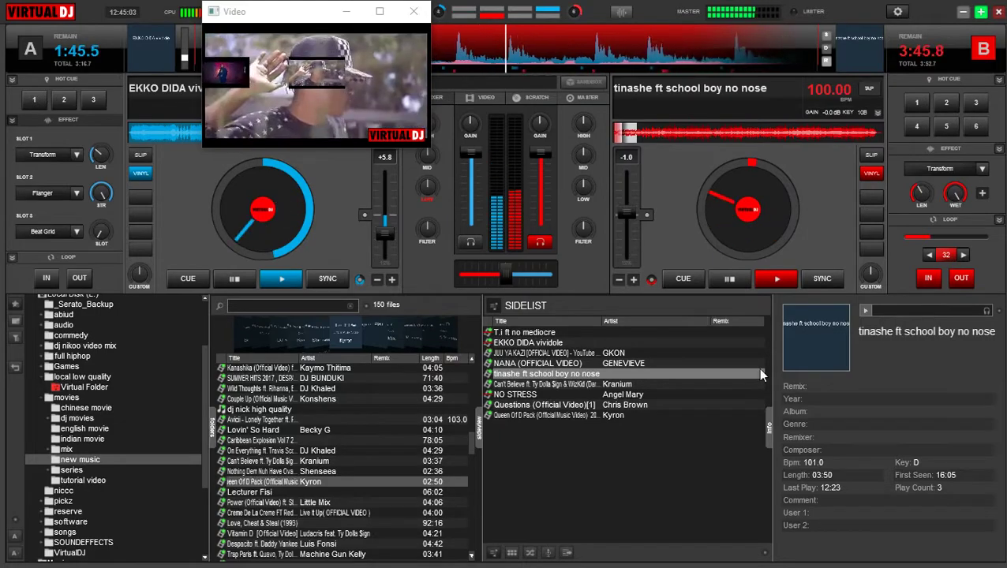
Fade deck A's volume all the way down and return the deck to its cue point
left_click_drag(470, 153, 469, 226)
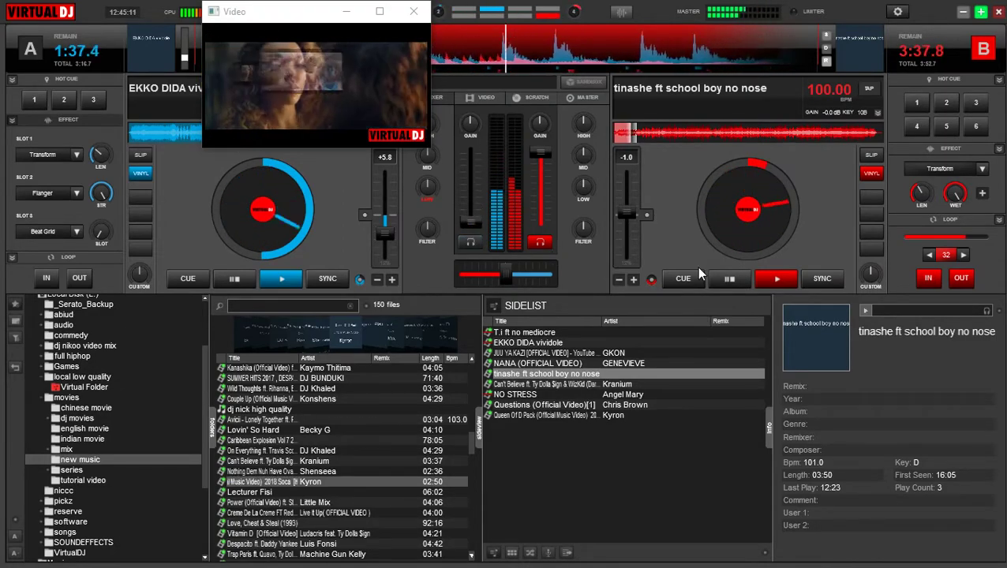
left_click(187, 278)
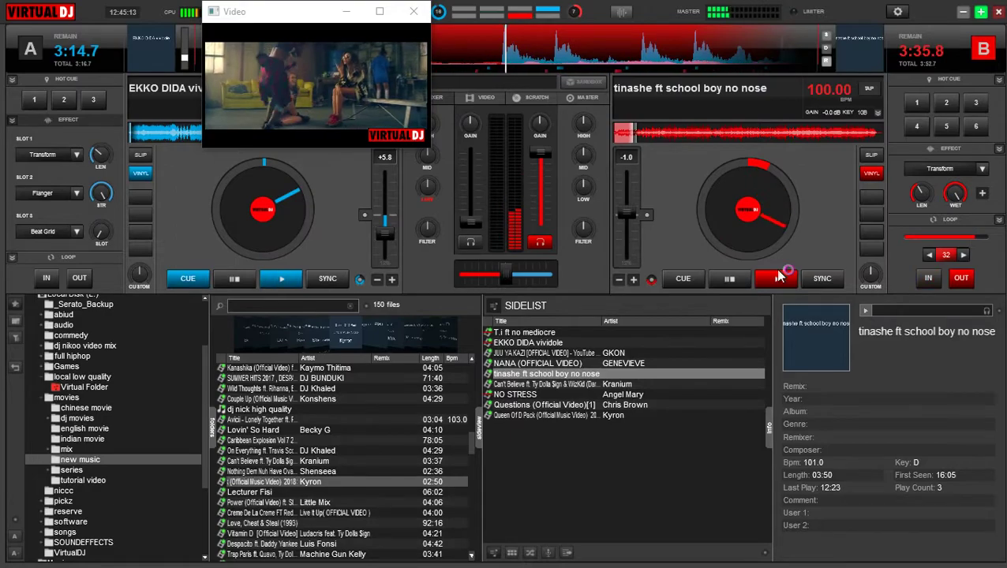
Apply short bursts of Transform on deck B and release its 32-beat loop
left_click(937, 170)
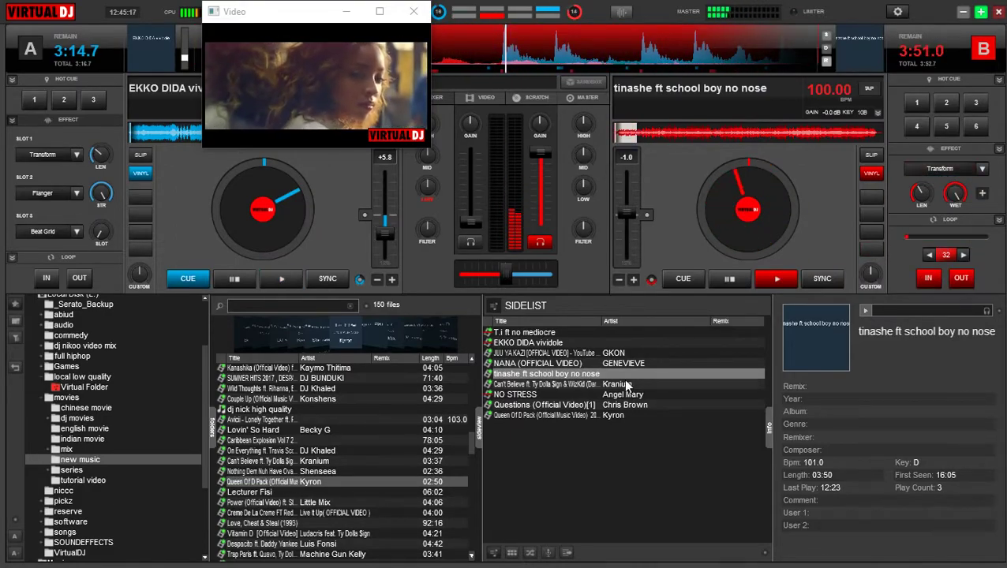
left_click(930, 170)
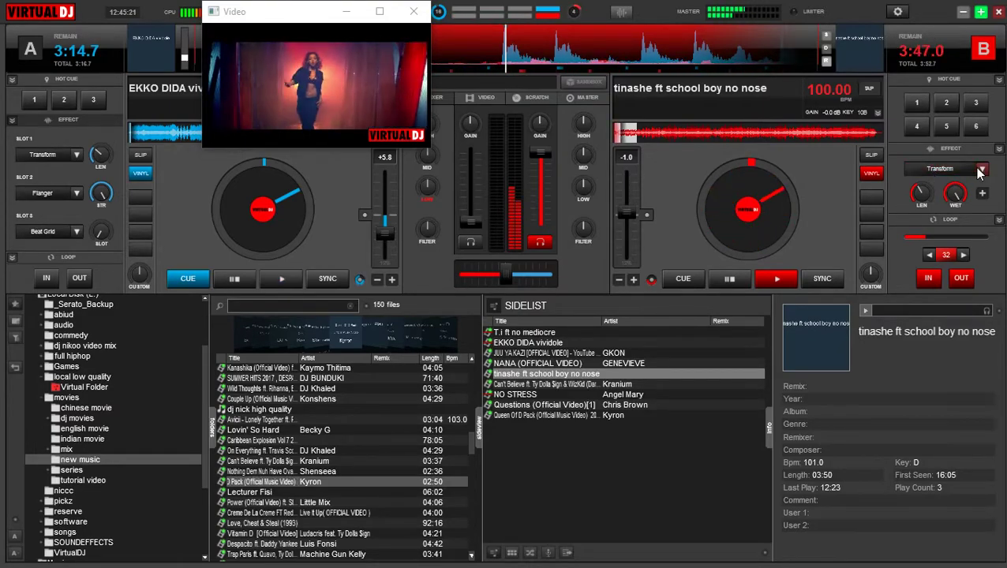
left_click(943, 254)
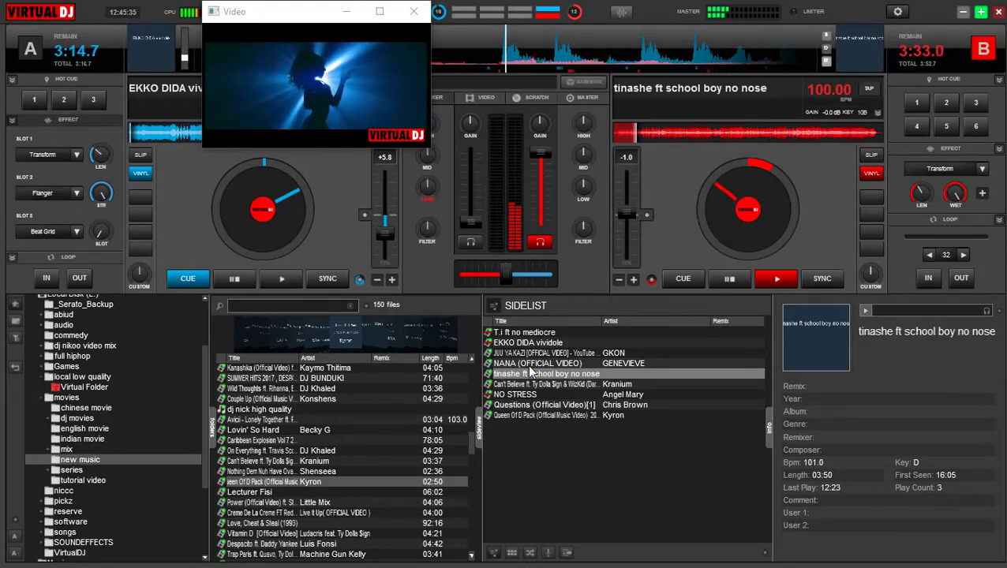
Raise deck A's volume to full and apply a quick burst of Transform on deck B
left_click_drag(471, 221, 471, 154)
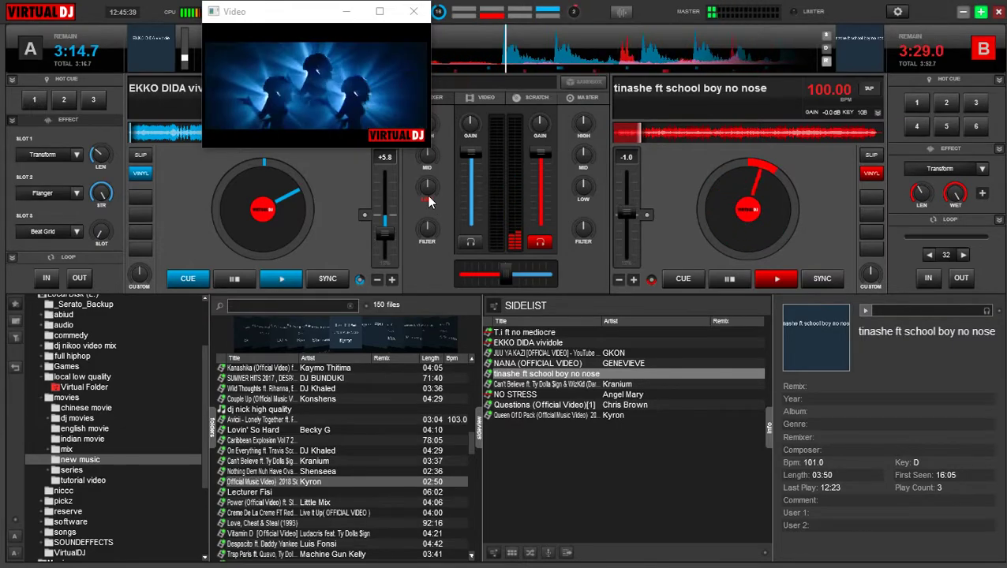
left_click(930, 167)
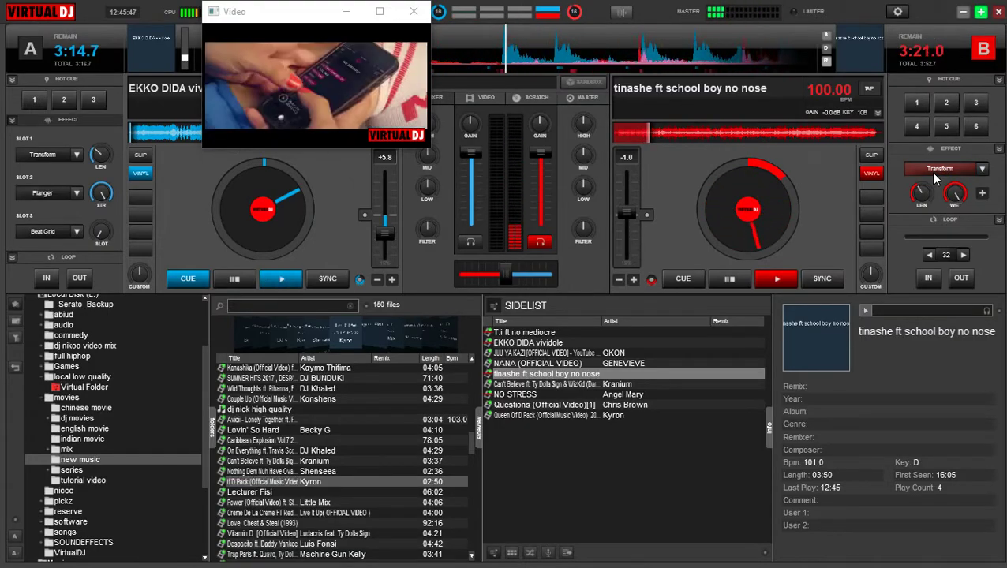
left_click(933, 179)
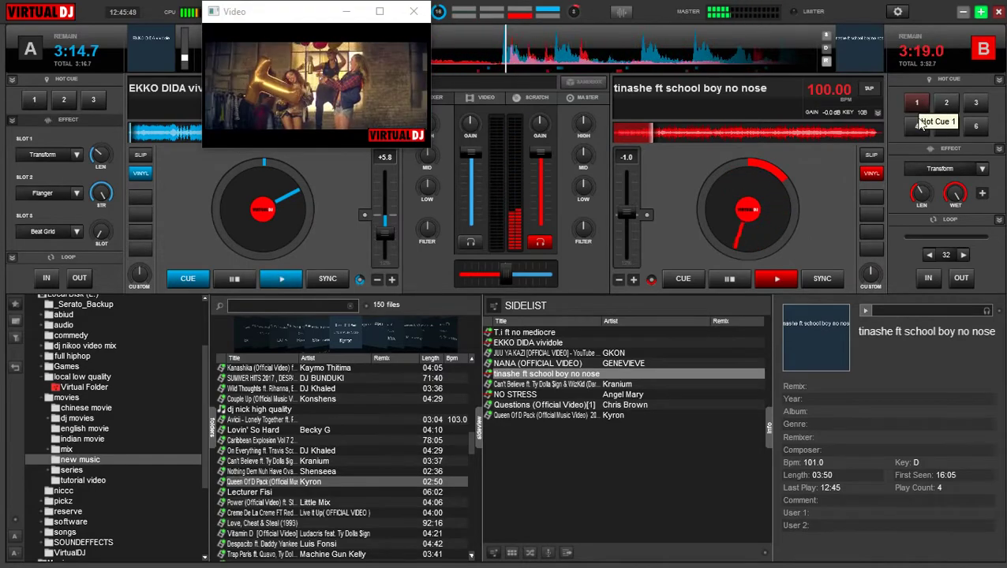
Expand deck B's loop controls and run a loop roll shortened to 1/4 beat
left_click(943, 219)
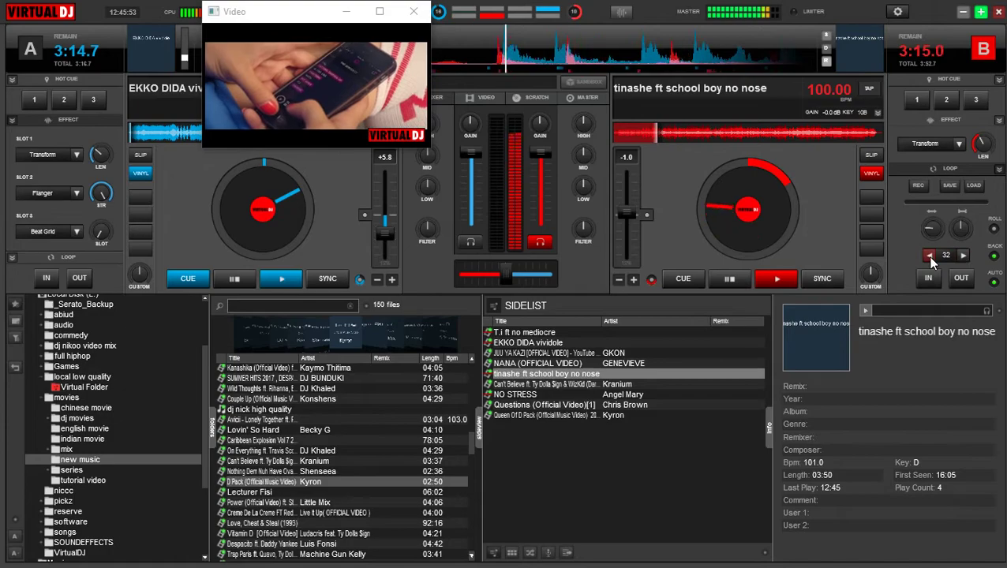
left_click(928, 255)
left_click(928, 255)
left_click(929, 256)
left_click(929, 255)
left_click(929, 255)
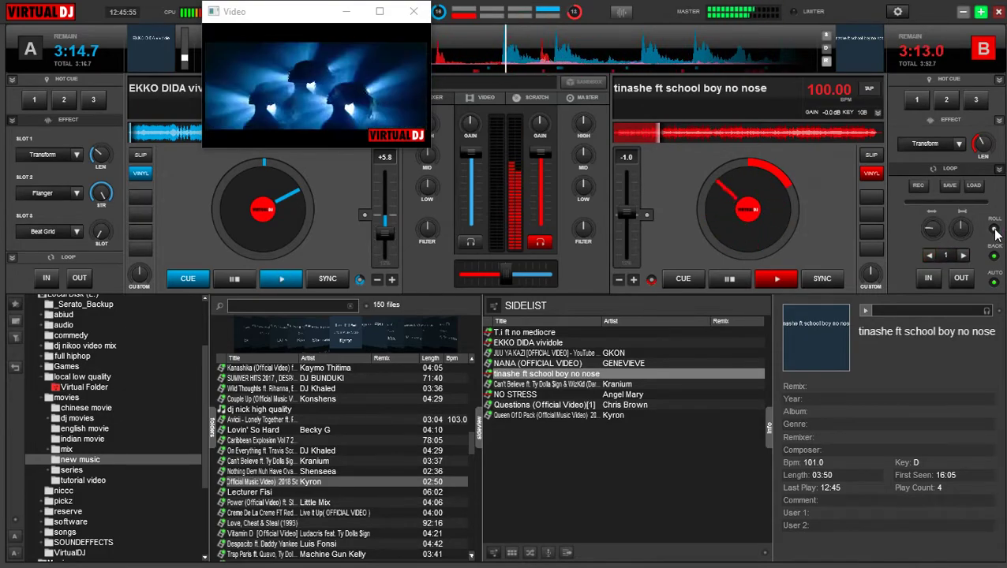
scroll(947, 261, "down", 2)
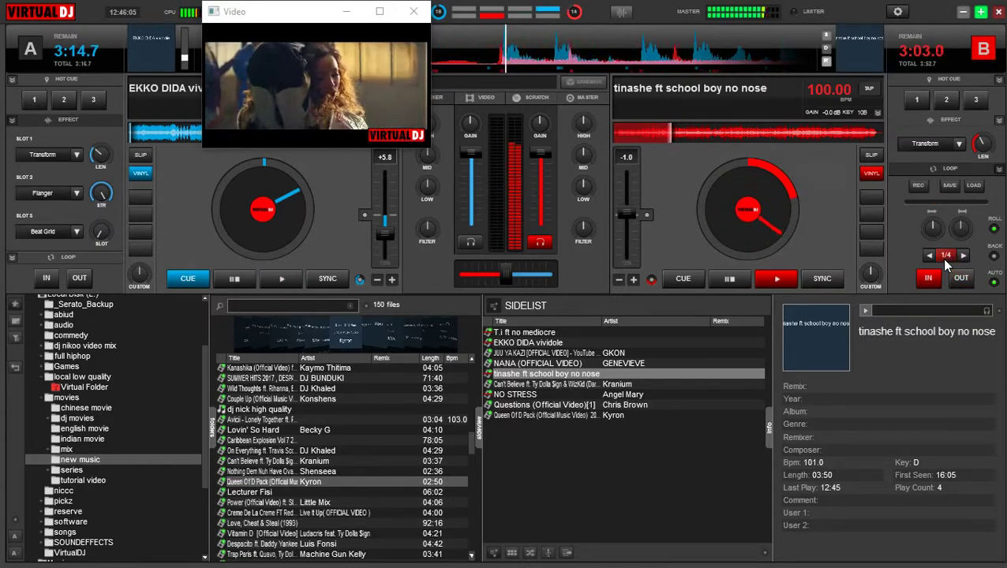
Apply a burst of Transform on deck B and set the deck's pitch to -0.2
left_click(925, 143)
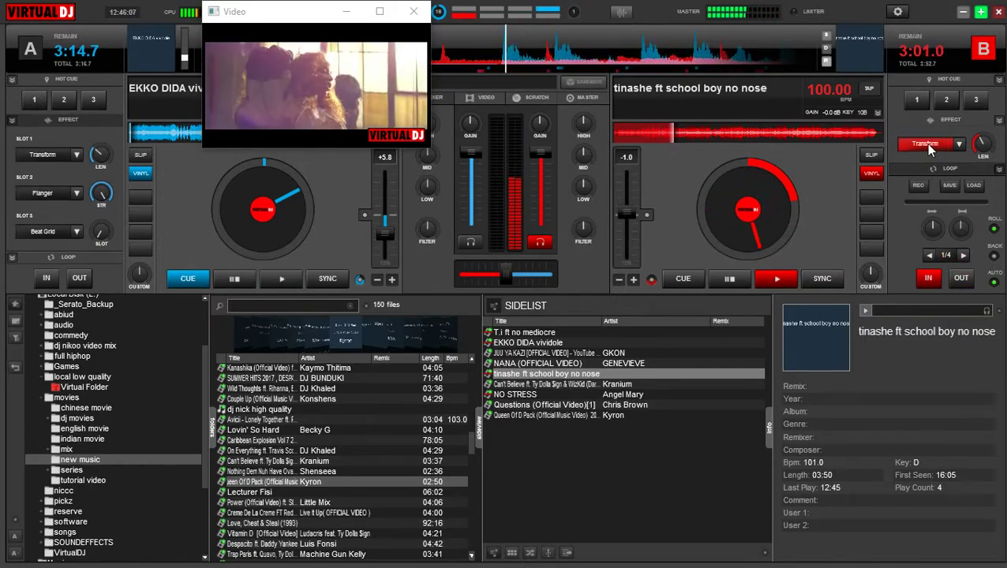
left_click(924, 143)
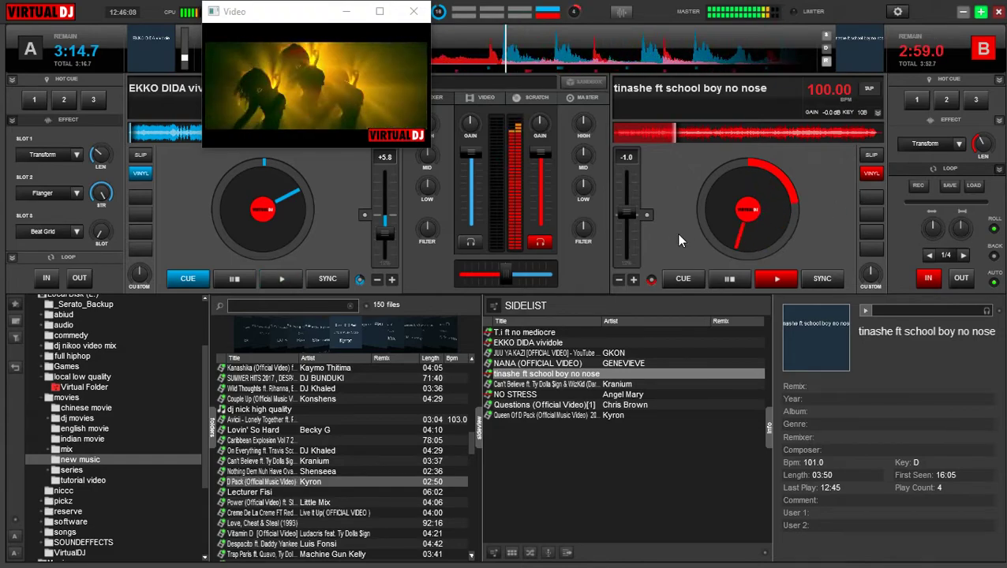
left_click_drag(627, 212, 627, 214)
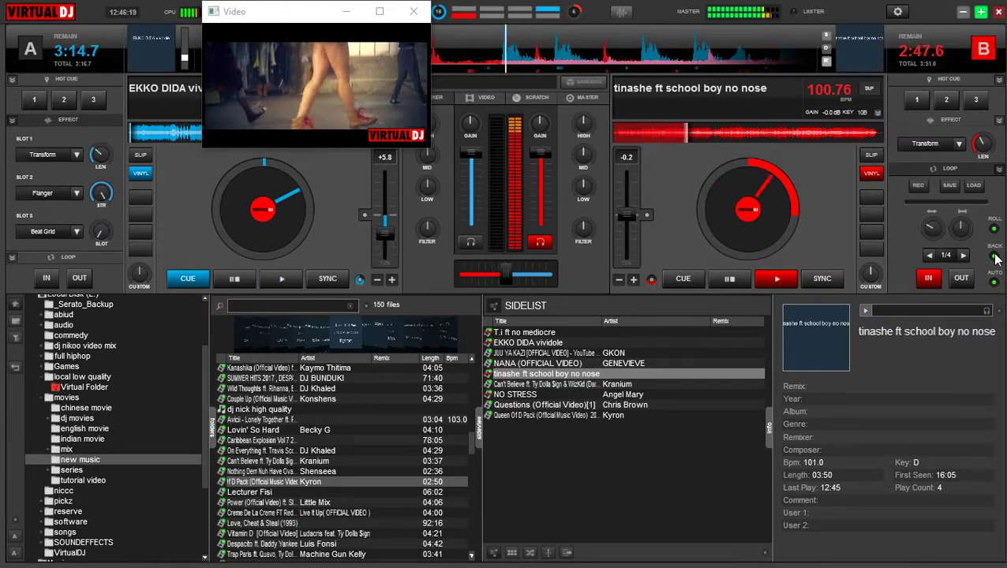
Trigger the 1/4-beat loop roll on deck B and follow it with a short burst of Transform
left_click(956, 257)
left_click(957, 257)
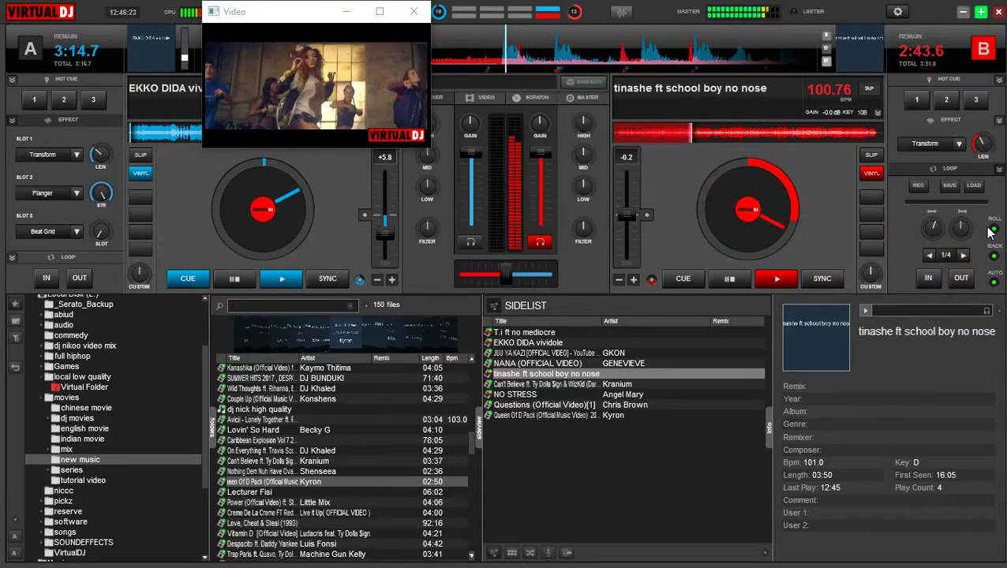
left_click(924, 143)
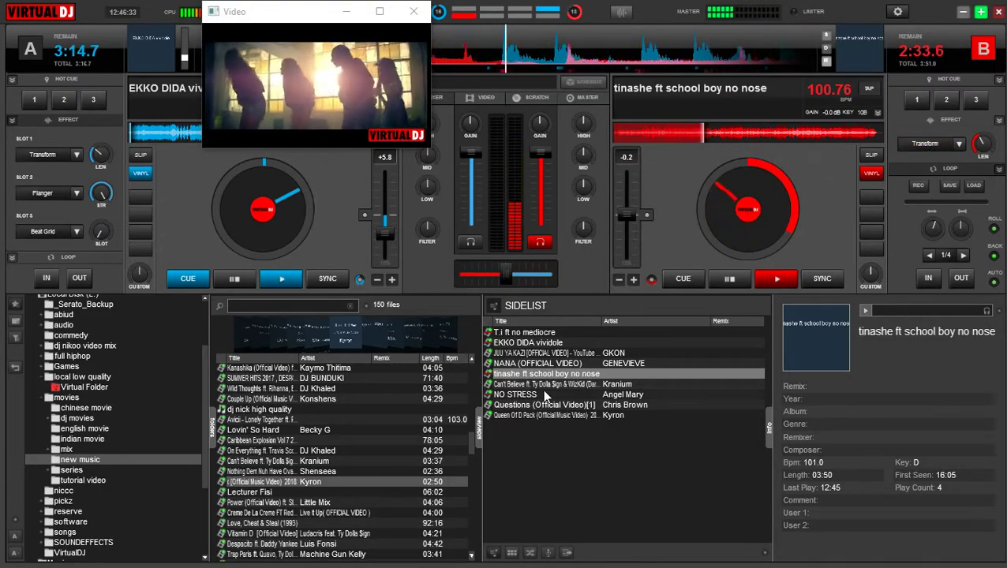
Load Queen Of D Pack (Official Music Video) from the sidelist onto deck A and apply a burst of Transform on deck B
left_click(523, 416)
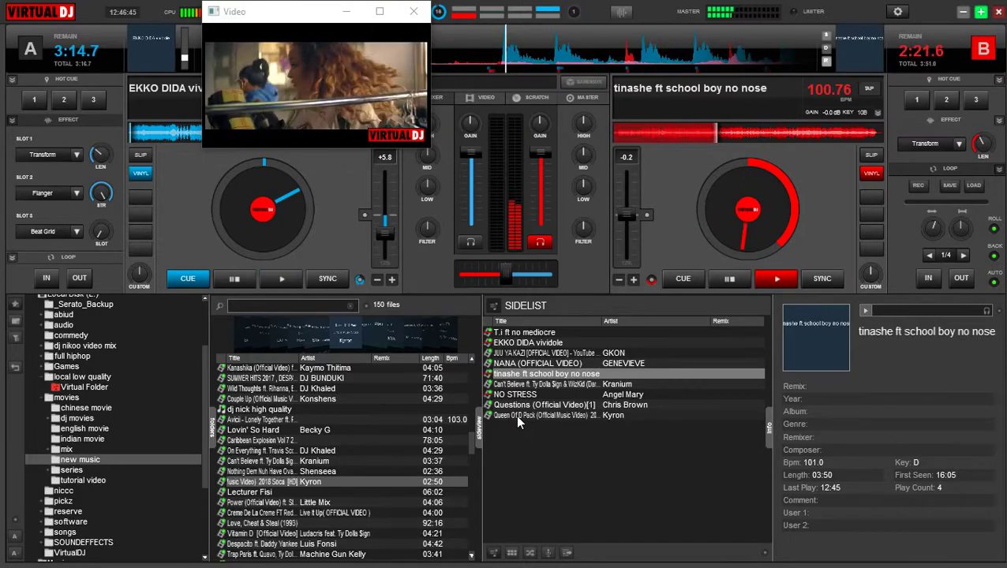
double_click(517, 417)
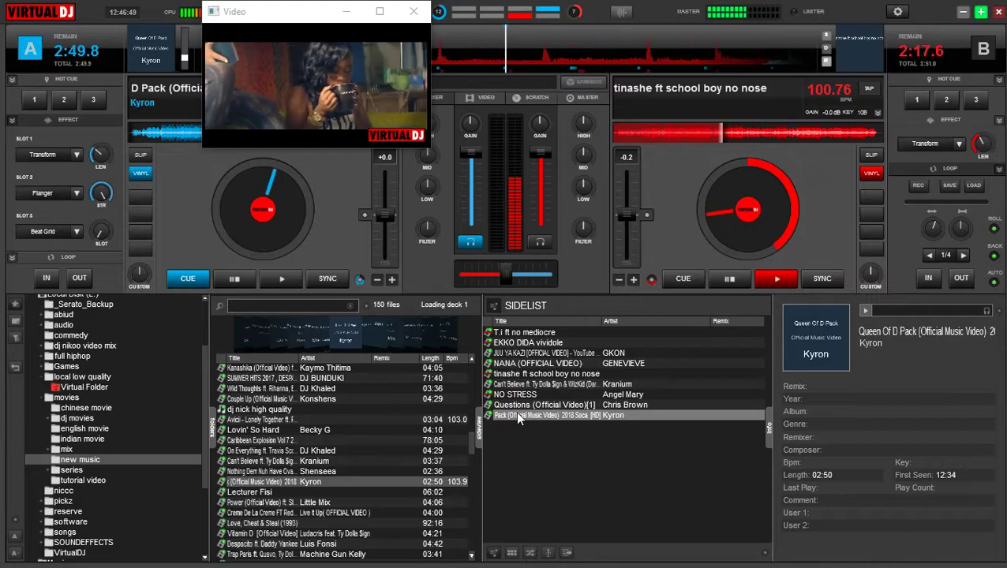
left_click(920, 146)
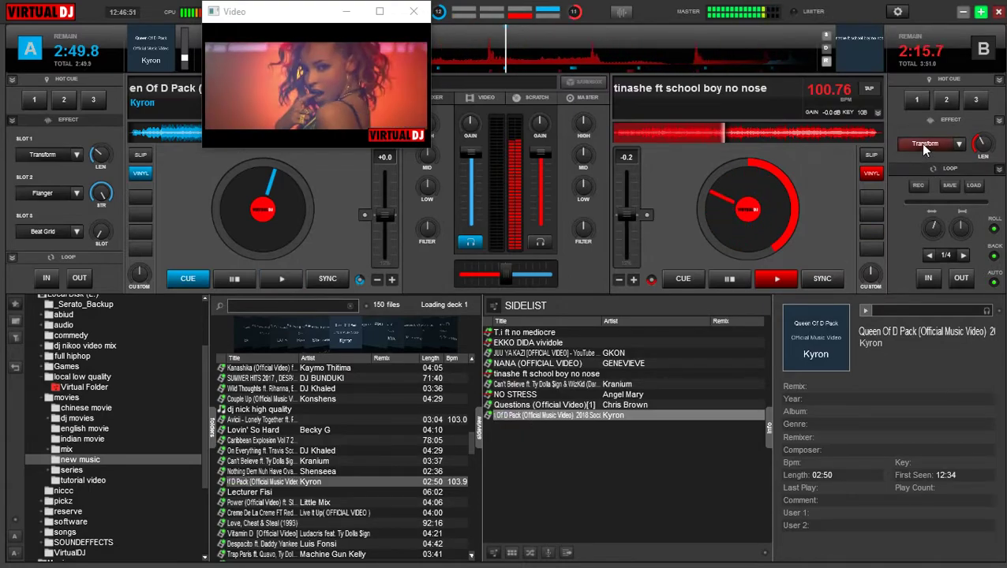
left_click(919, 143)
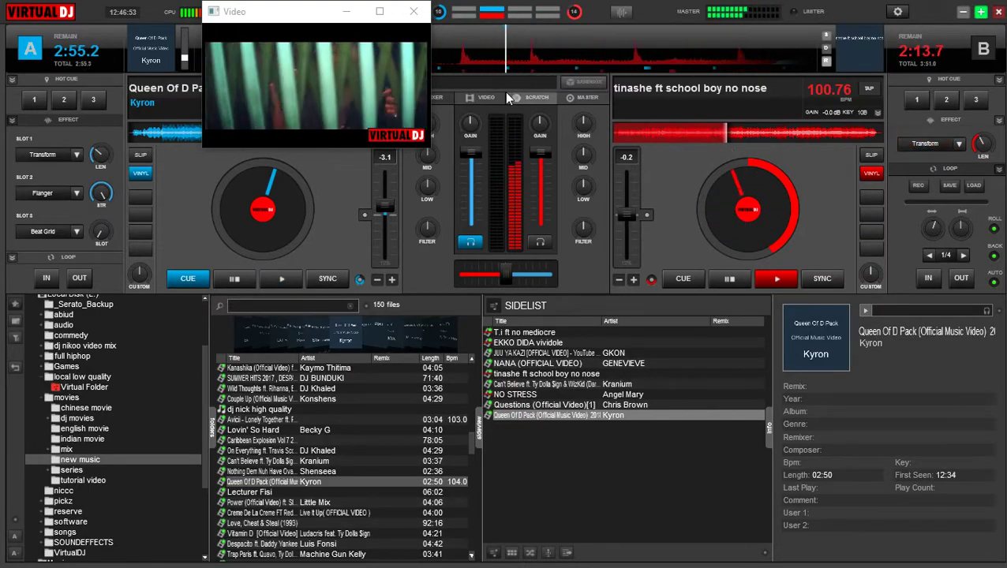
Show the video mixing controls and set the video transition to Shatter
left_click(485, 98)
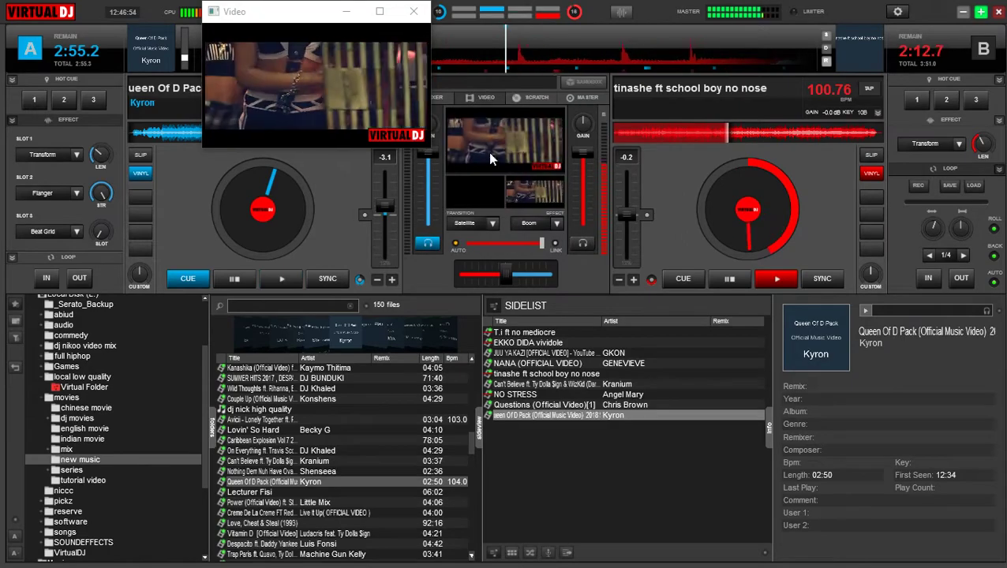
left_click(492, 224)
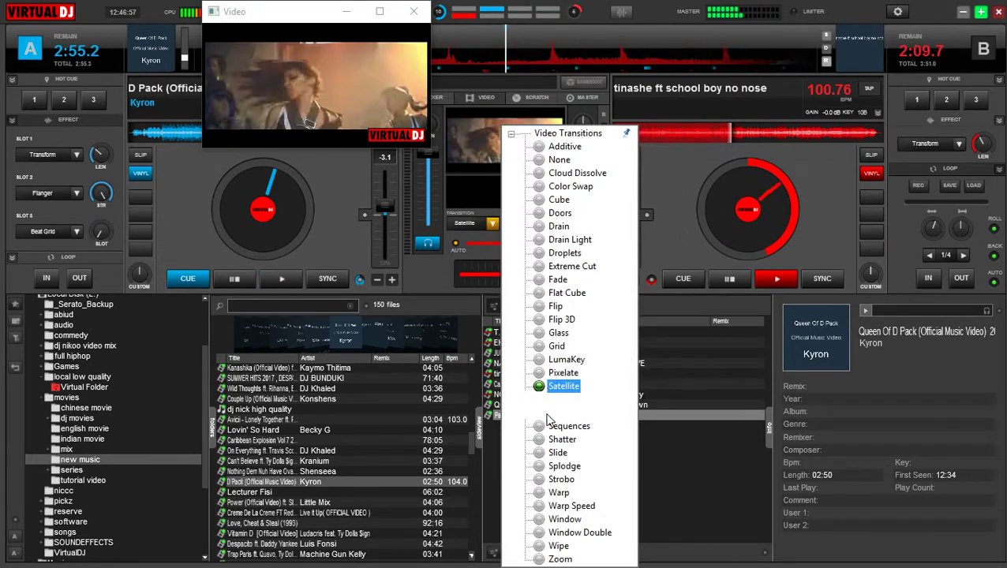
left_click(549, 439)
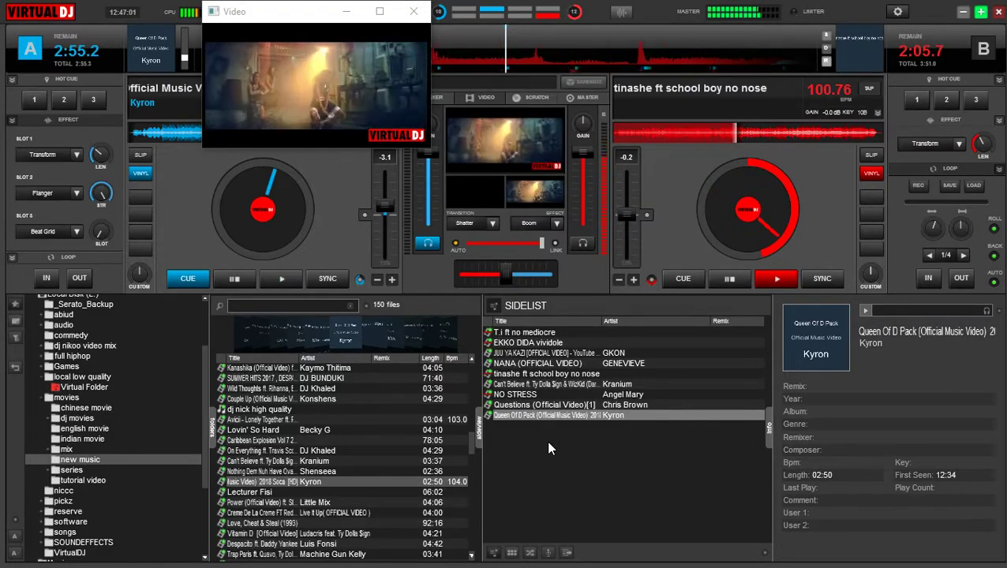
Apply a burst of Transform on deck B and bring back the audio mixer controls
left_click(915, 145)
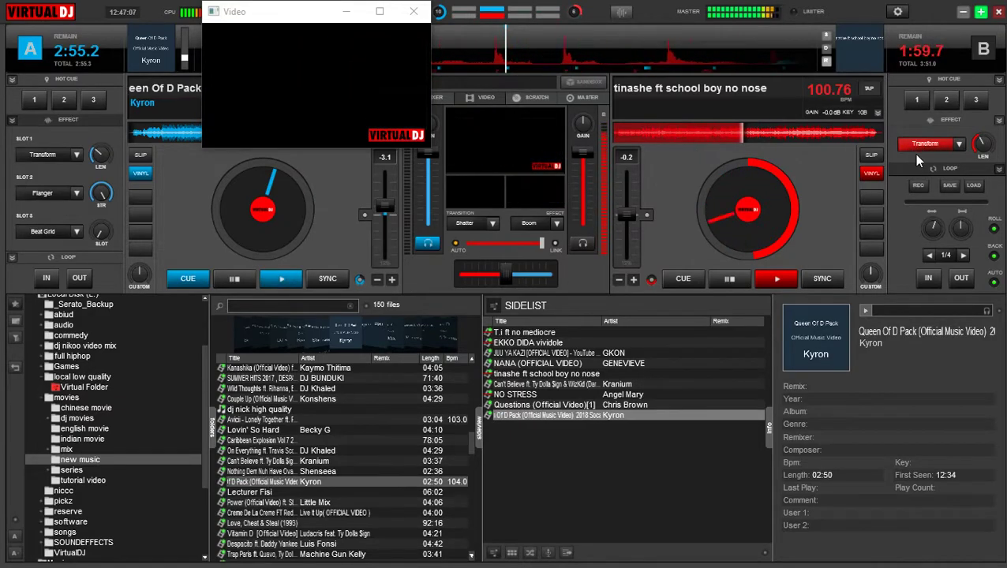
left_click(918, 149)
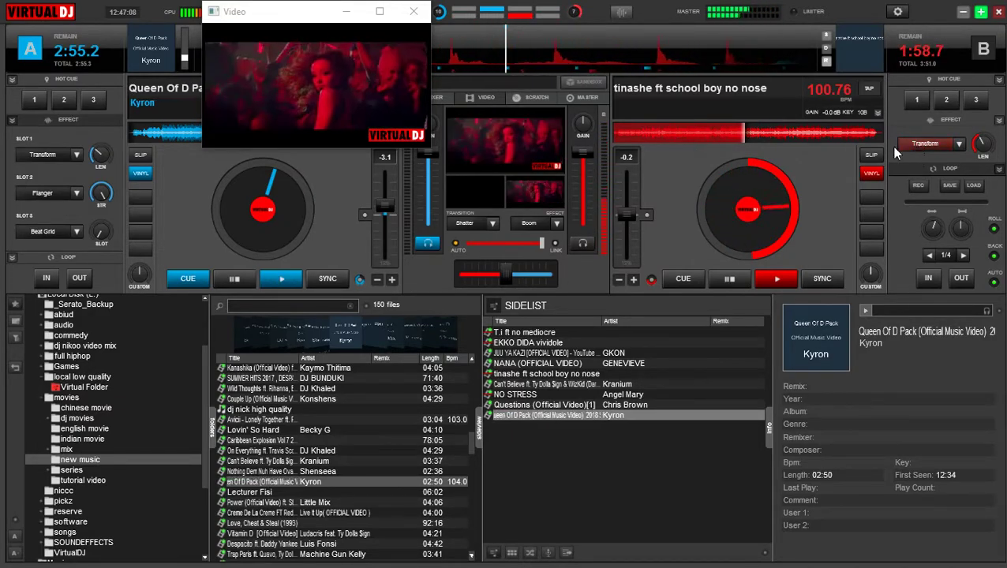
left_click(519, 98)
left_click(443, 96)
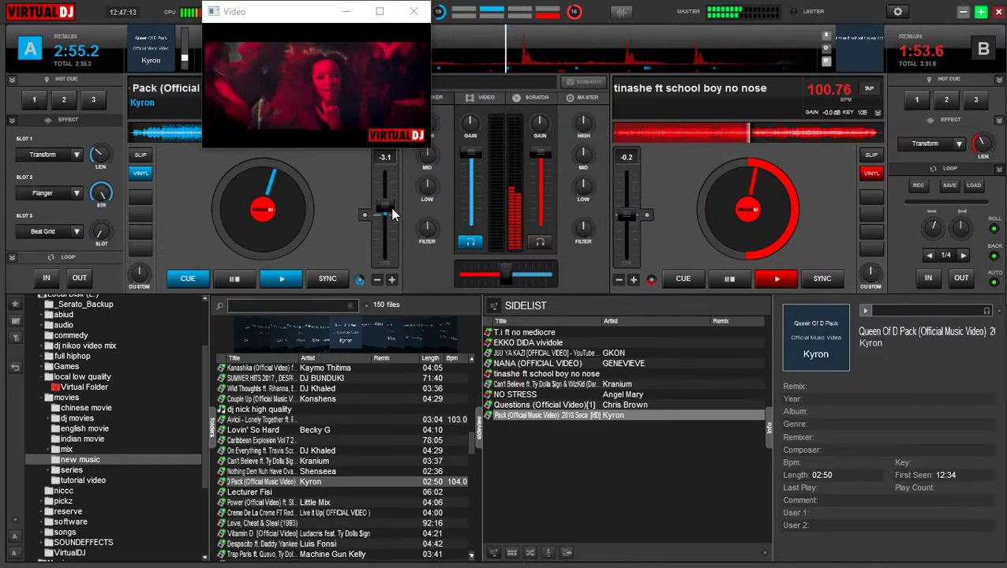
Set deck A's pitch to +0.7 and move its playhead to about 00:03 into the track
left_click_drag(387, 212, 385, 223)
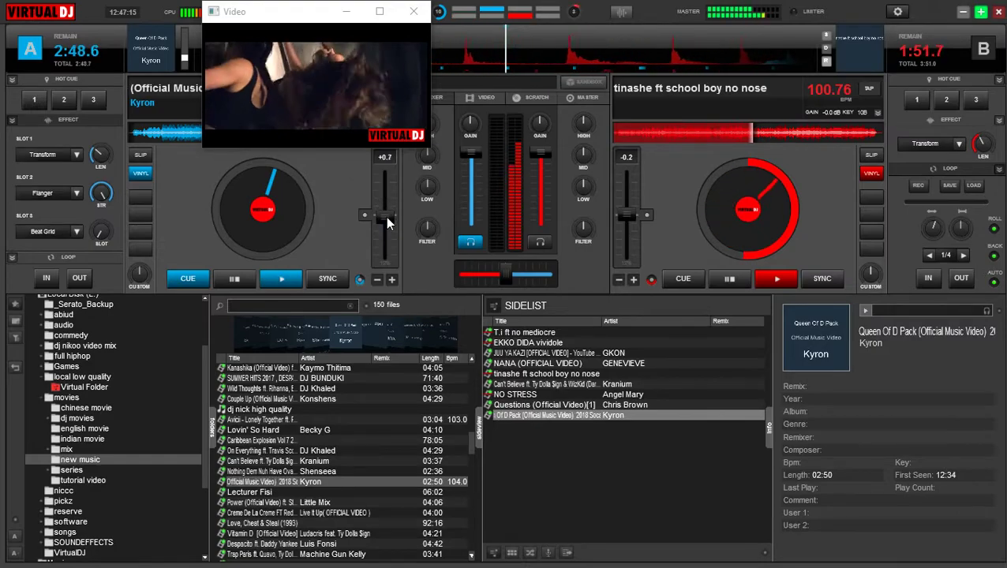
left_click(138, 142)
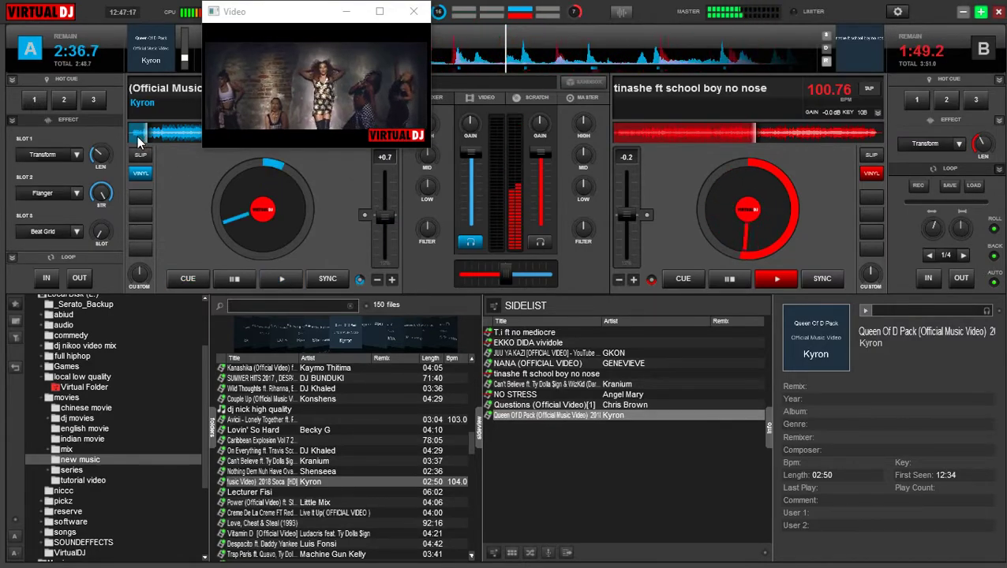
left_click(135, 142)
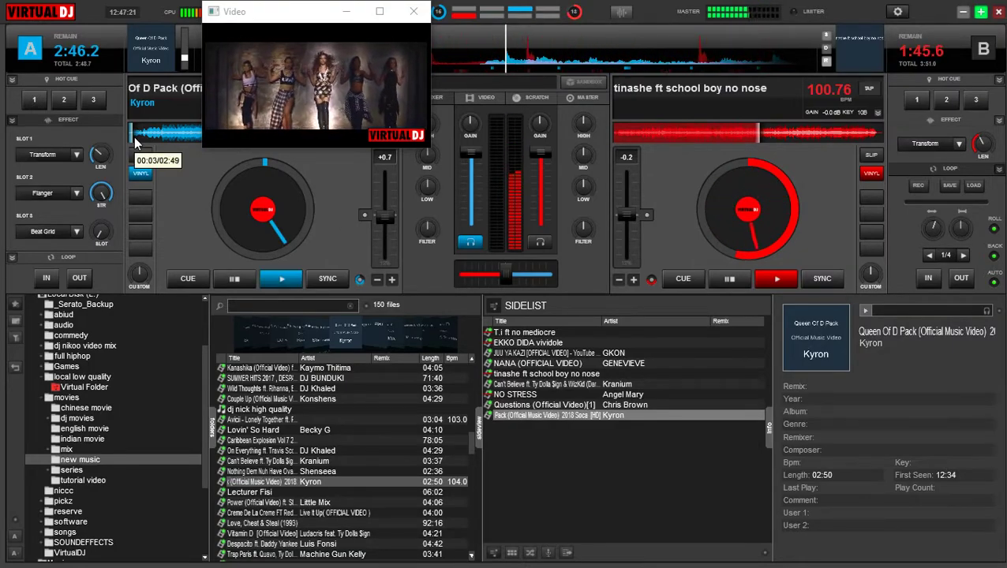
Expand deck A's loop controls and activate a 16-beat loop, changing its length to 32 beats
left_click(69, 257)
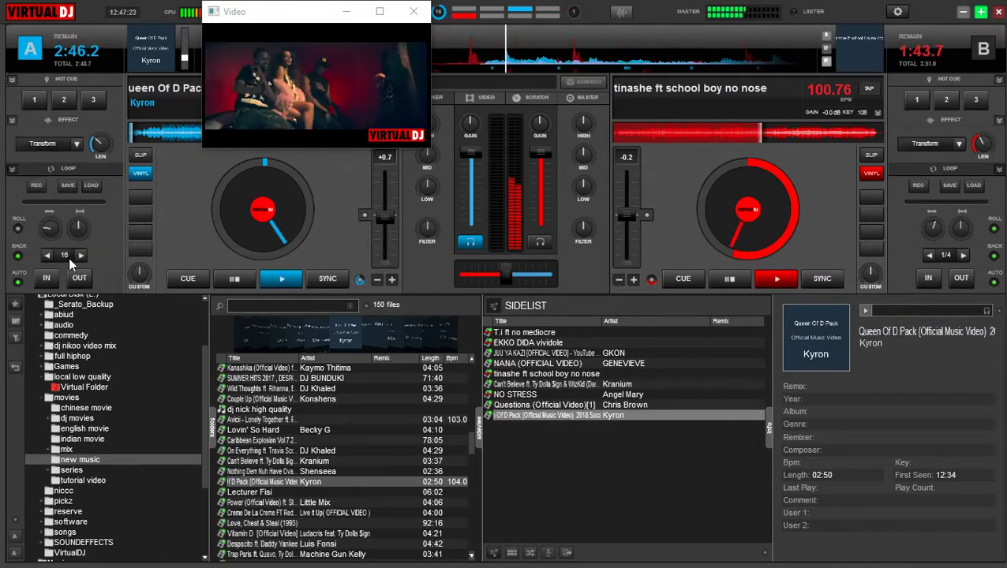
left_click(63, 257)
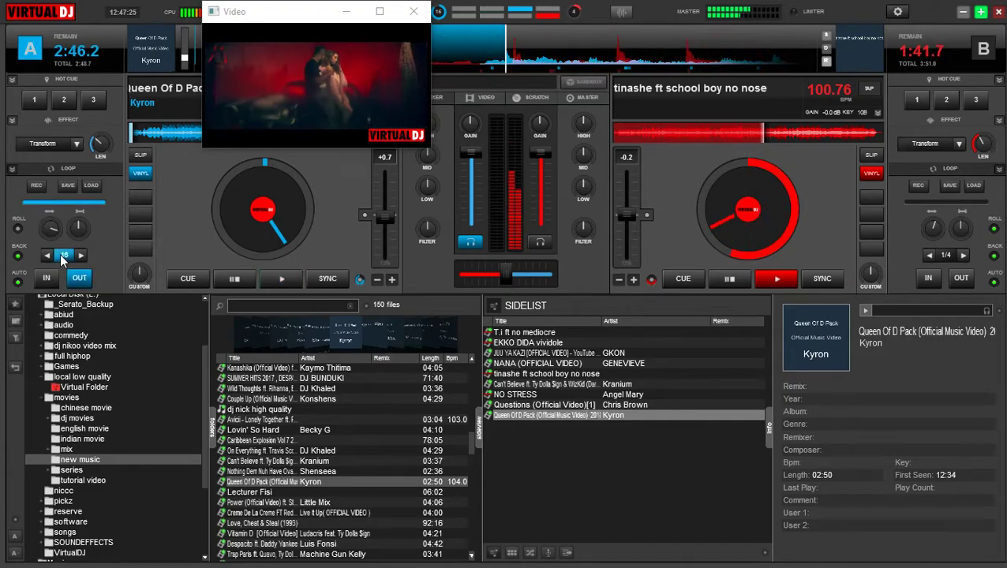
left_click(48, 256)
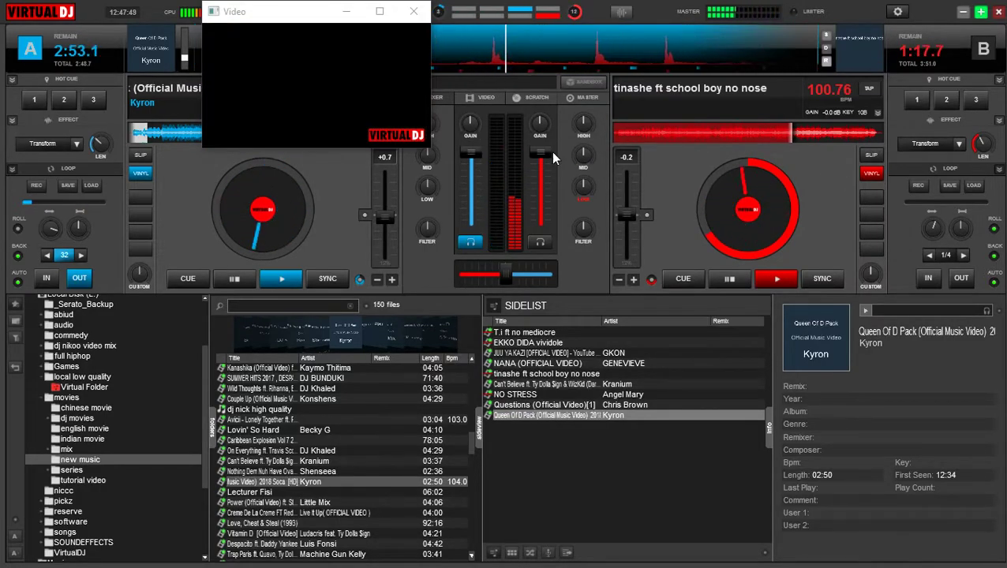
Fade deck B's volume gradually all the way down while deck A plays
left_click_drag(548, 152, 546, 180)
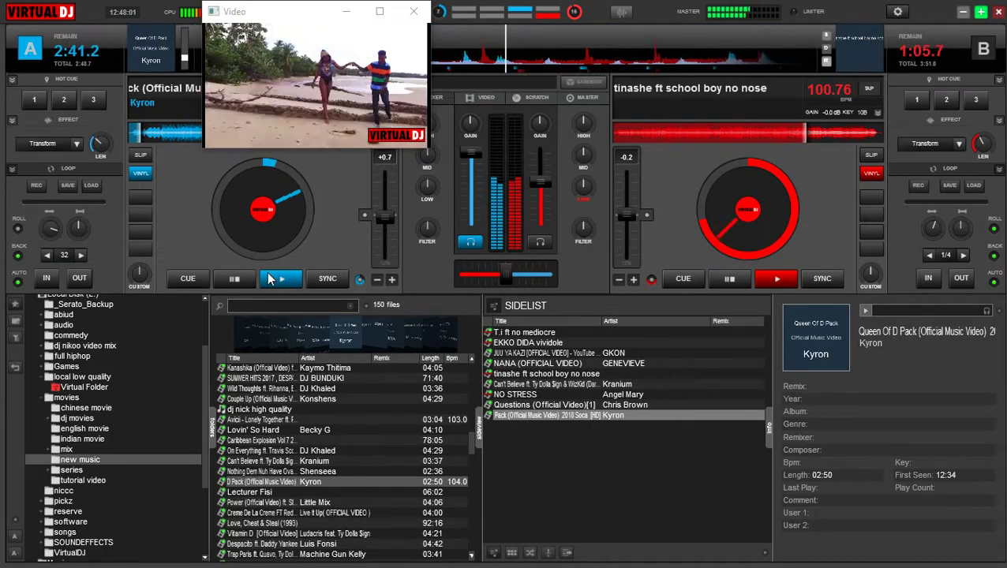
left_click_drag(545, 185, 539, 245)
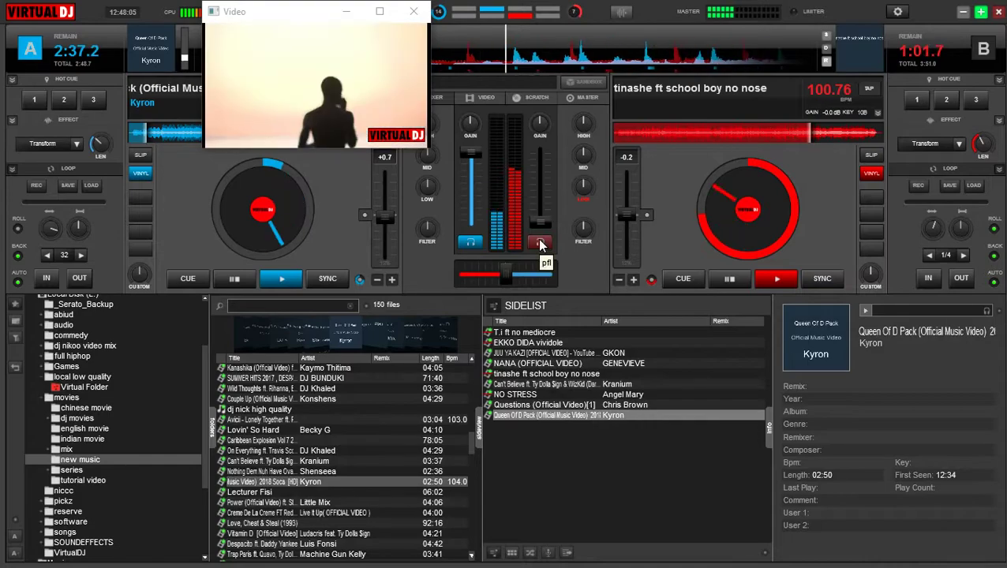
left_click(539, 241)
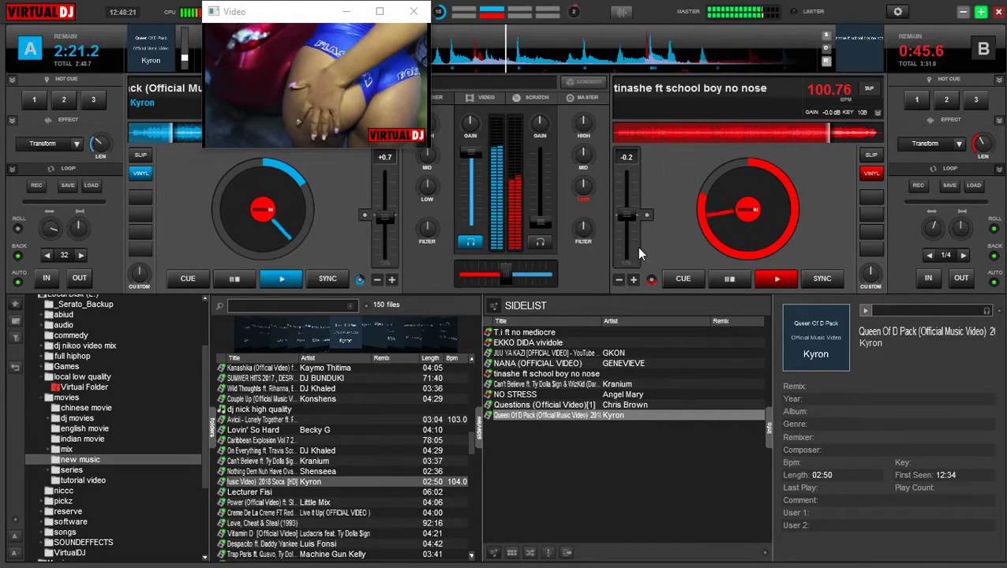
Stop deck B with its playhead at about 2:47.9 remaining and raise its volume back to full
left_click(676, 276)
left_click(685, 136)
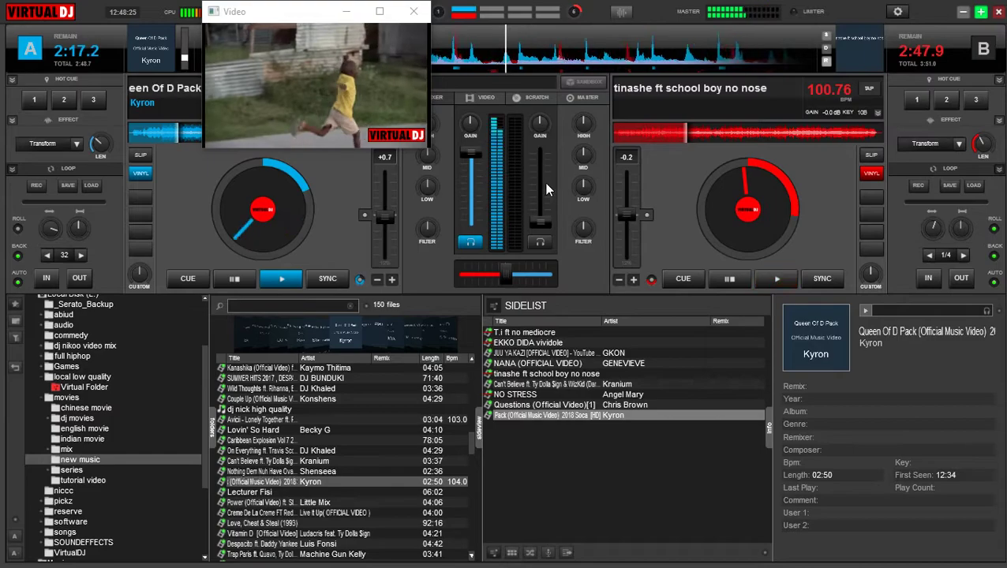
left_click(538, 152)
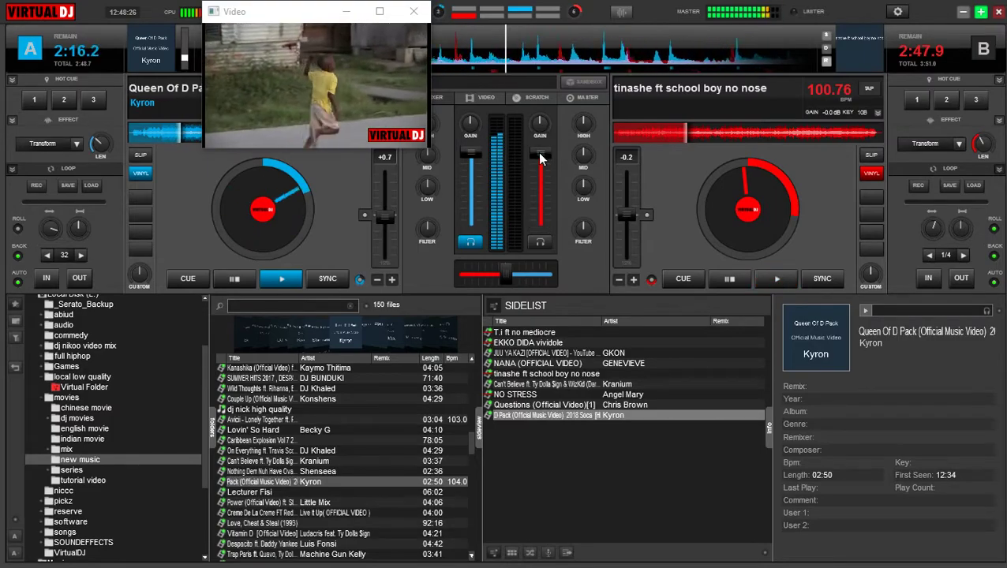
Scratch deck B's platter to bring the playhead to about 2:47.7 remaining
left_click(778, 216)
left_click_drag(778, 216, 771, 216)
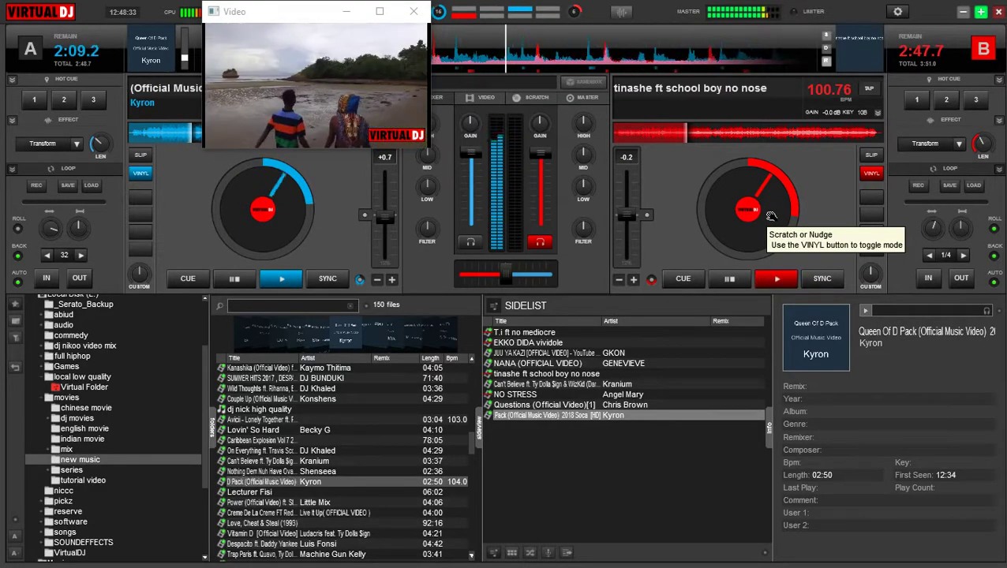
Briefly switch the Transform effect on and off on deck A, and play the Peche A sample from the sampler
left_click(43, 147)
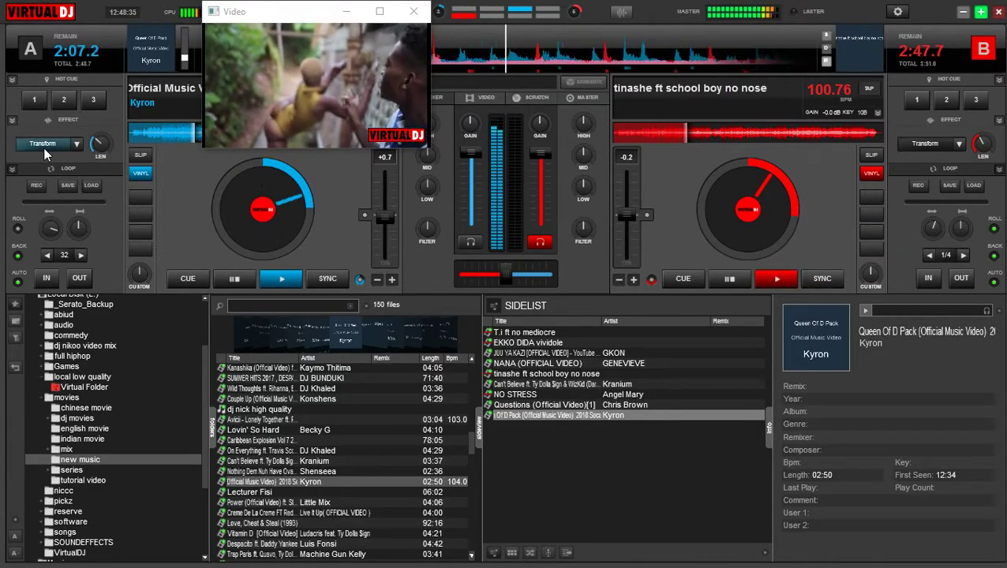
left_click(43, 147)
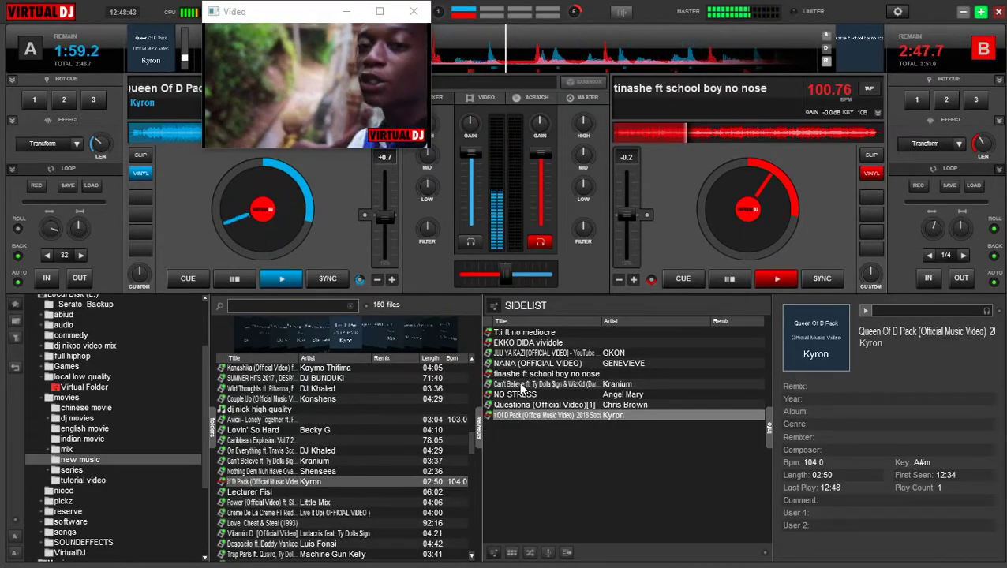
left_click(511, 552)
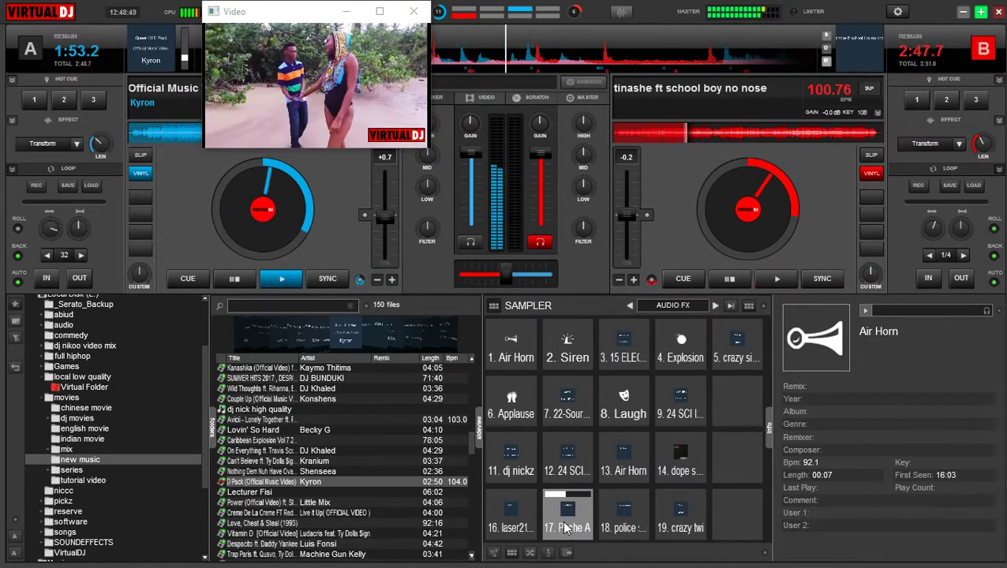
Expand deck A's effects to three slots and briefly run the Flanger effect in slot 2
left_click(78, 147)
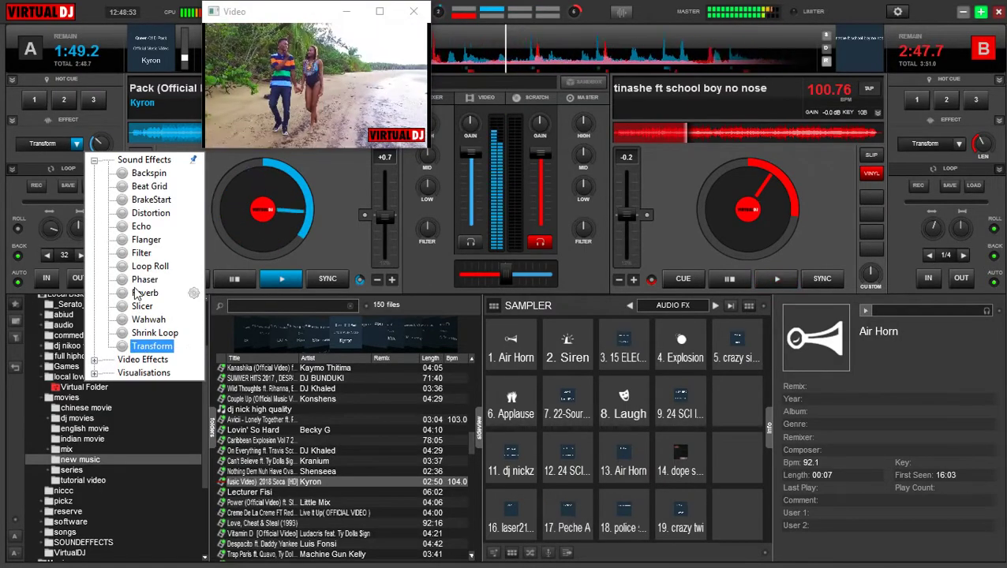
left_click(89, 124)
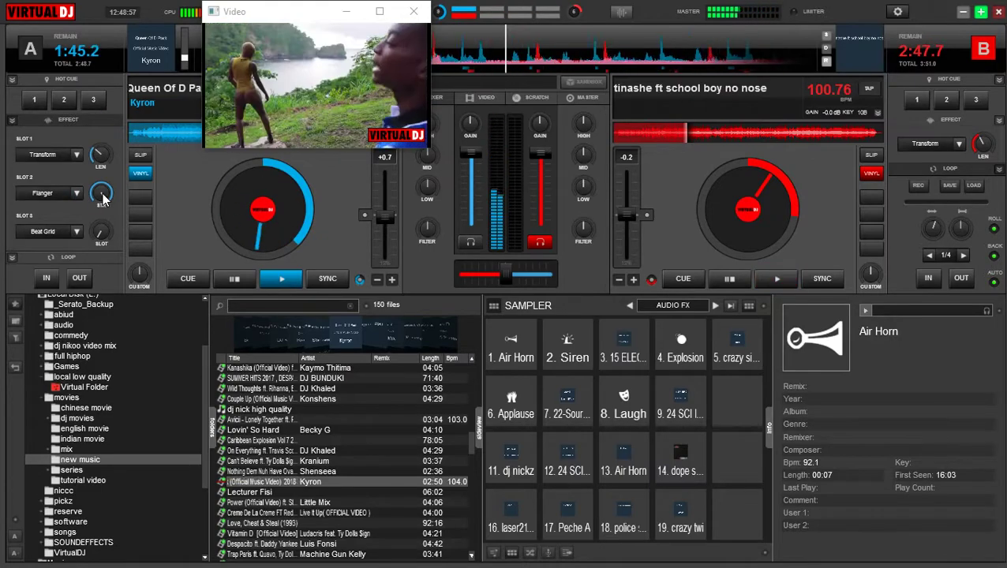
left_click(57, 194)
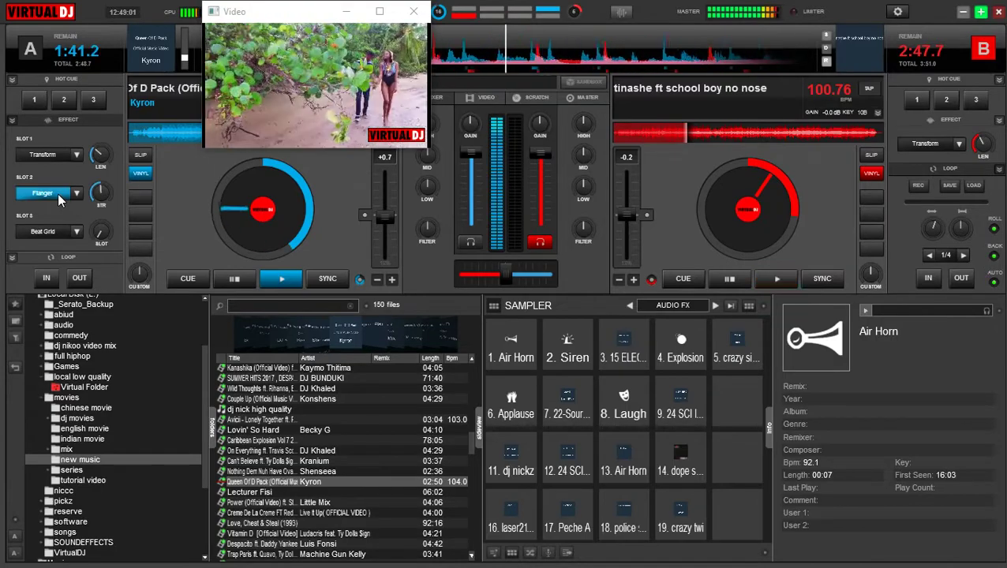
left_click(58, 193)
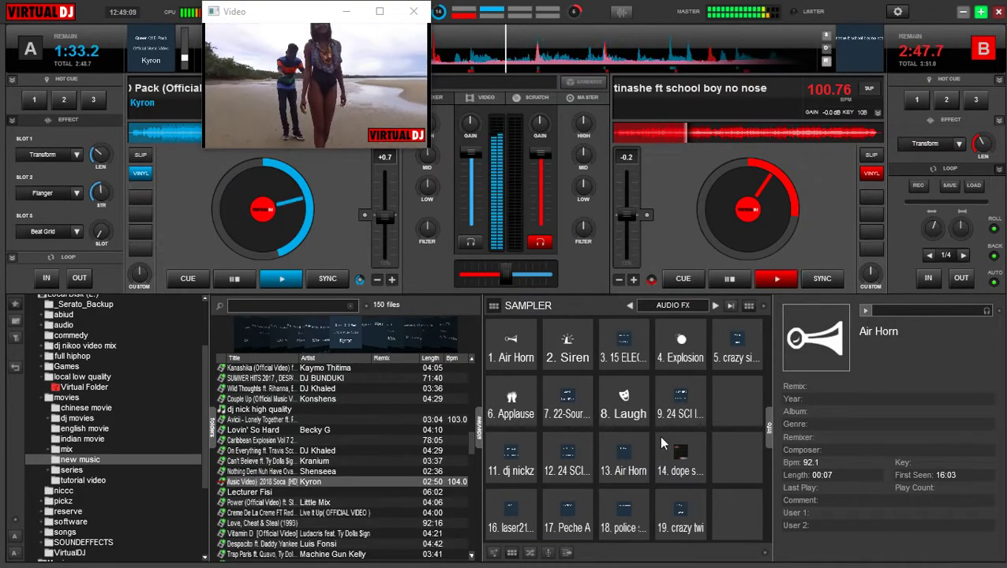
Play the dj nickz sample and briefly apply Transform from slot 1 on deck A
left_click(518, 452)
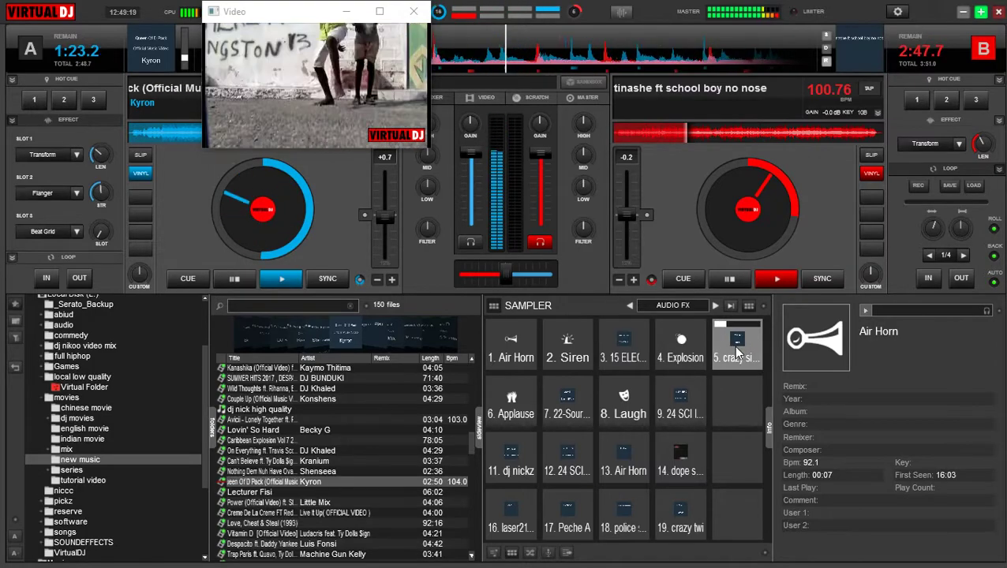
left_click(43, 155)
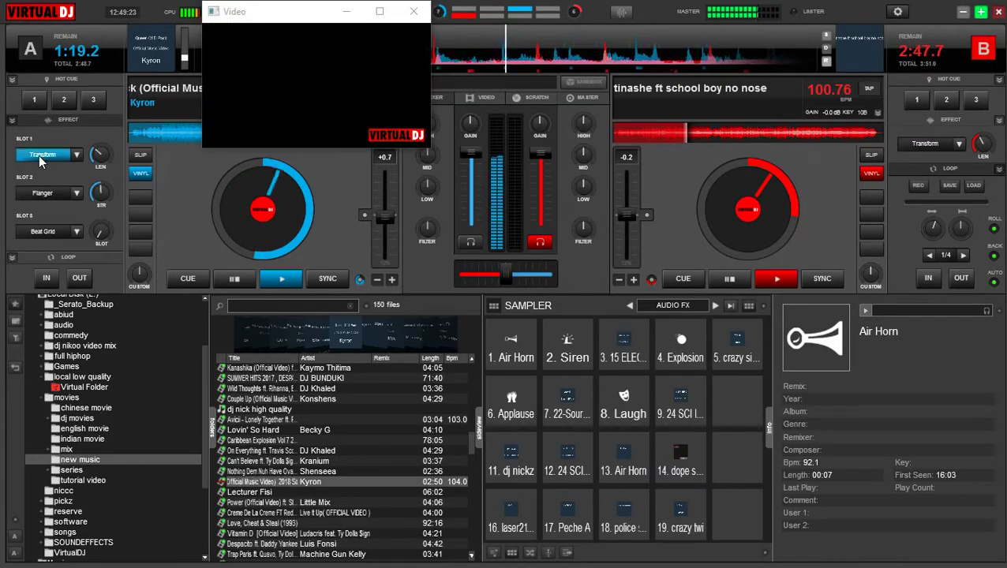
left_click(43, 156)
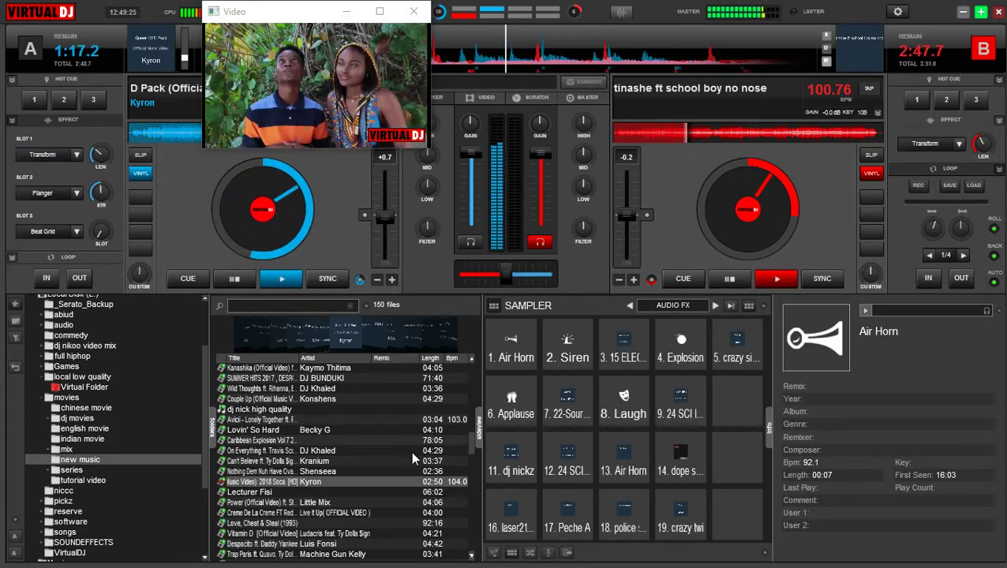
Load Kranium's "Can't Believe" from the sidelist onto deck B
left_click(493, 553)
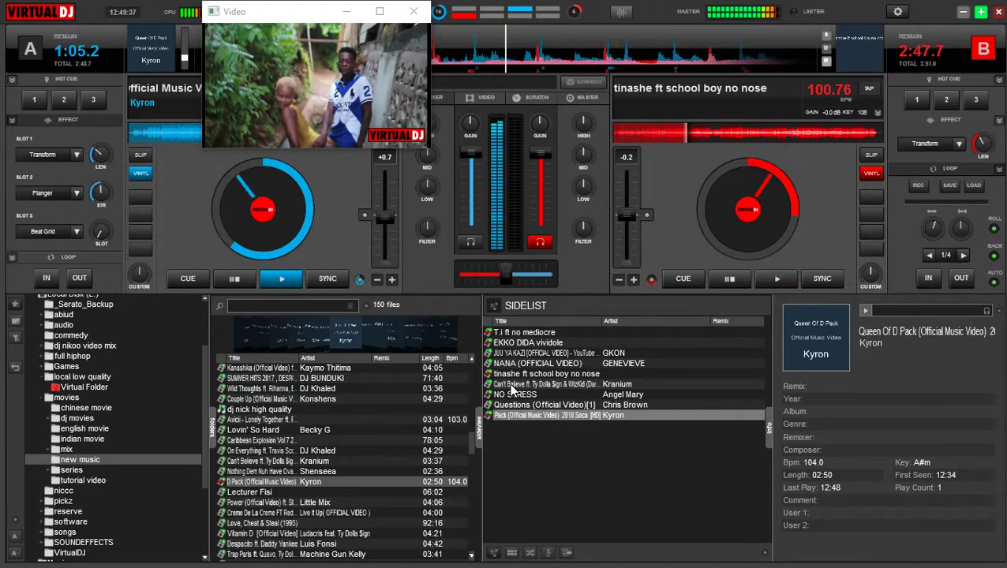
double_click(510, 387)
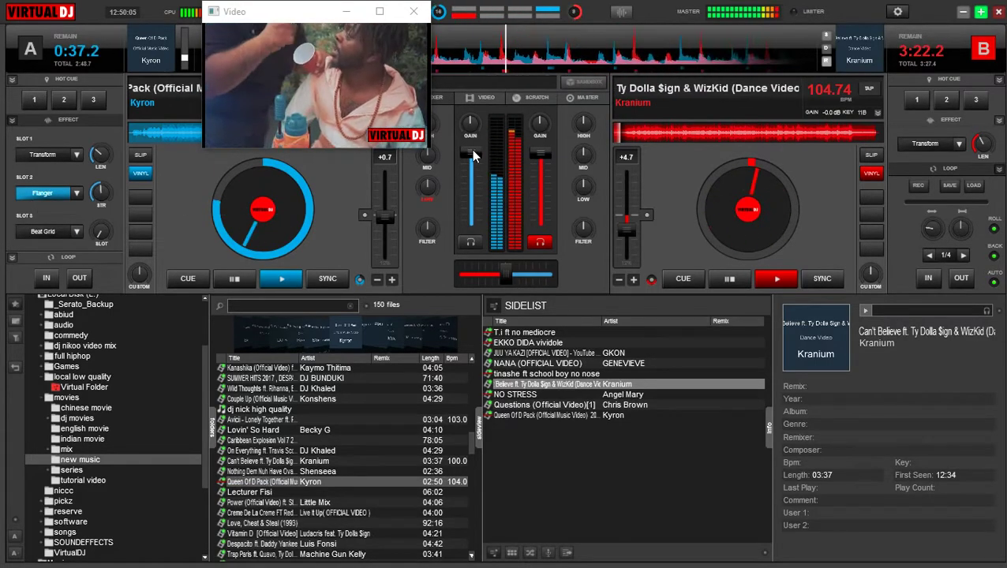
Fade deck A's volume all the way down and return the deck to its cue point
left_click_drag(471, 152, 471, 224)
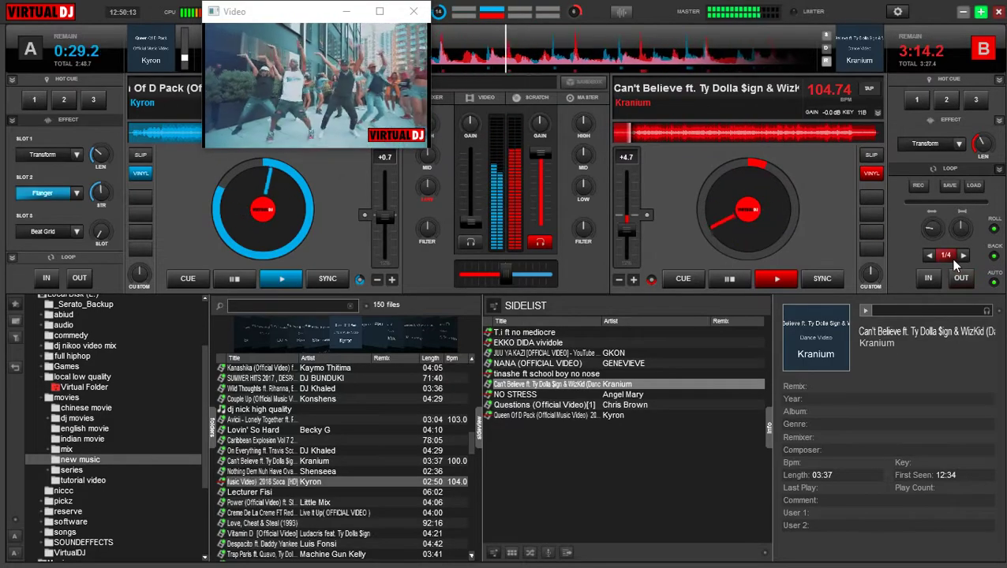
left_click(180, 285)
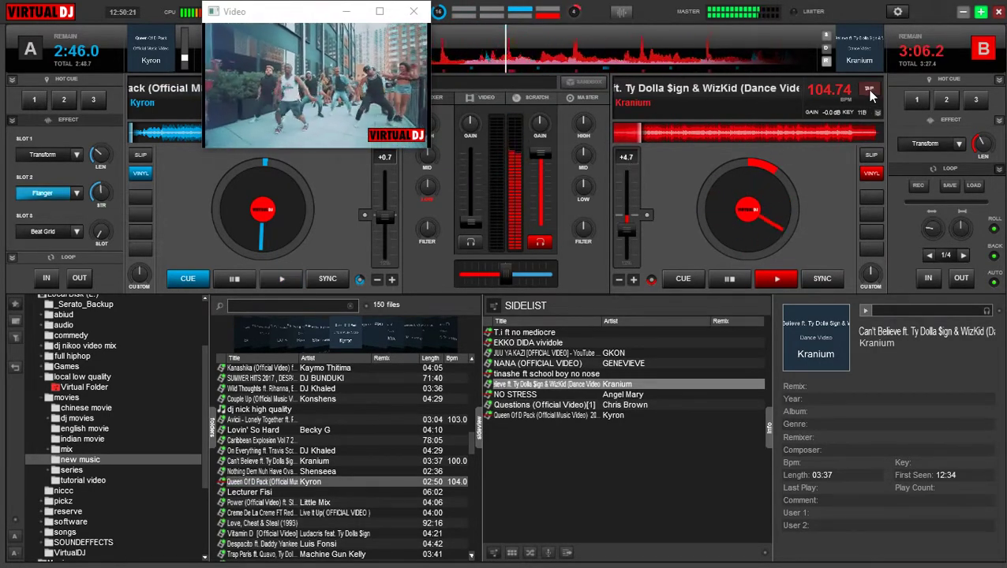
Expand deck B's key controls and shift its key up to 06B
left_click(878, 113)
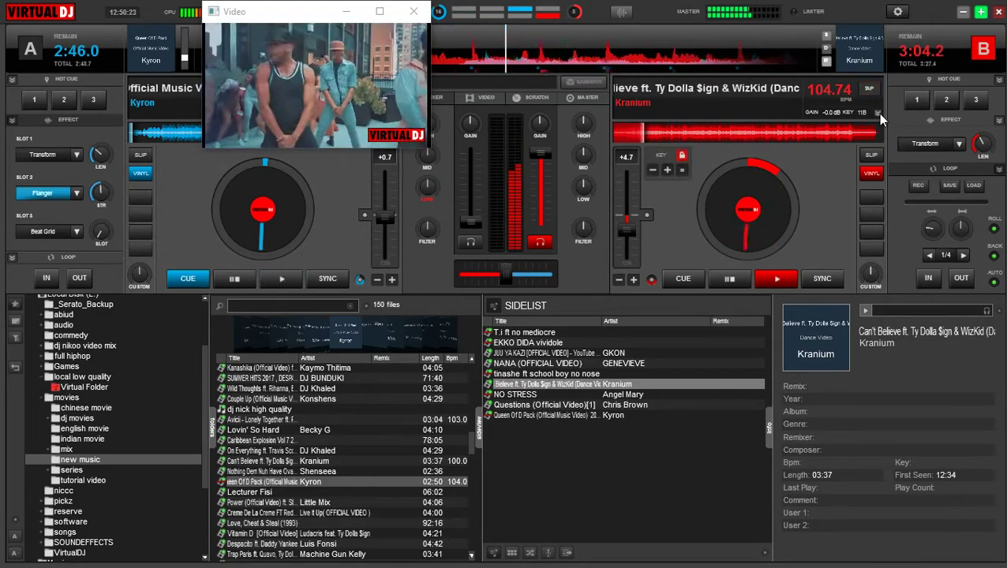
left_click(681, 157)
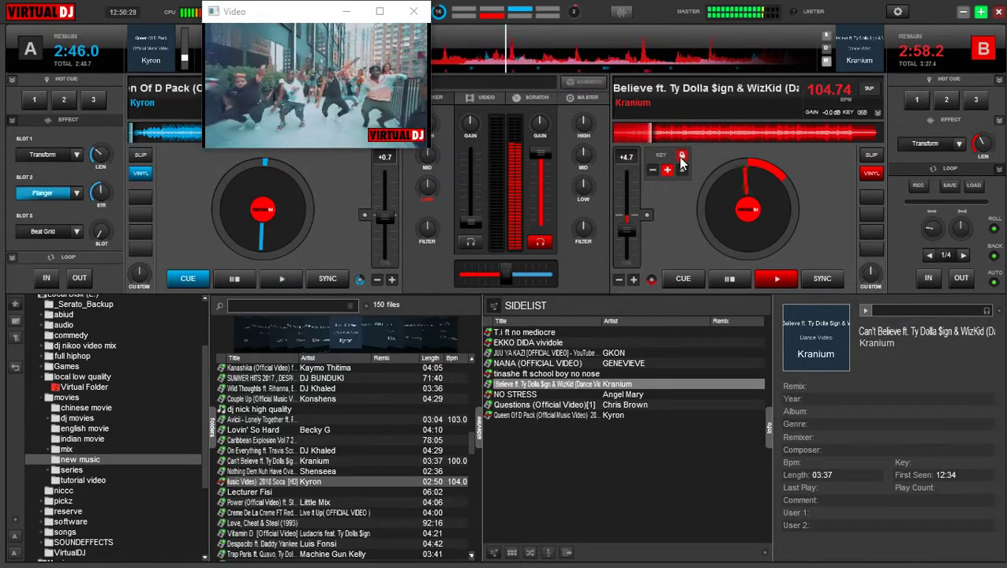
Briefly apply the Transform effect on deck B and load "Questions (Official Video)[1]" from the sidelist onto deck A
left_click(916, 146)
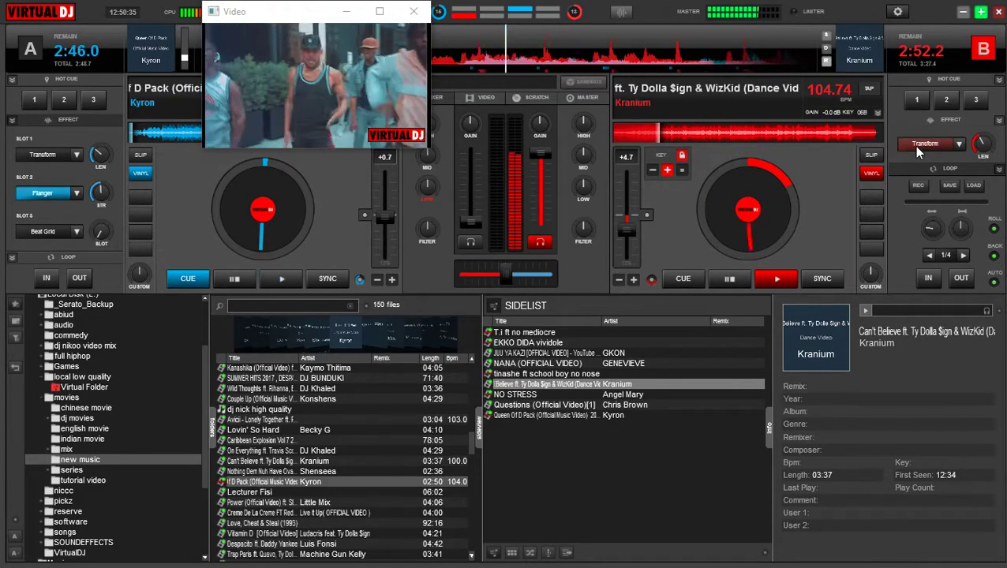
left_click(901, 146)
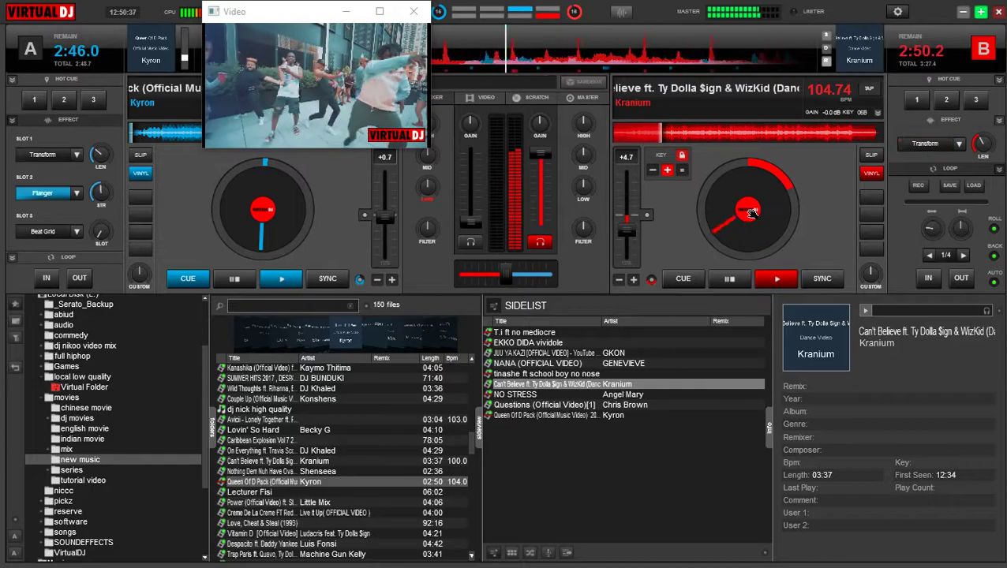
left_click(523, 406)
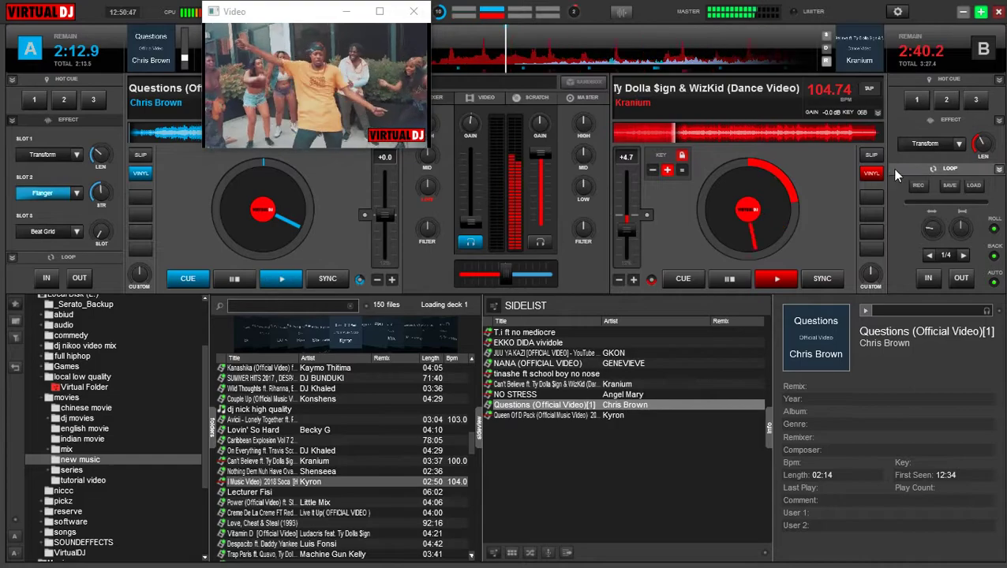
Raise deck A's volume back to full and move its playhead to about 2:01.4 remaining
left_click(909, 145)
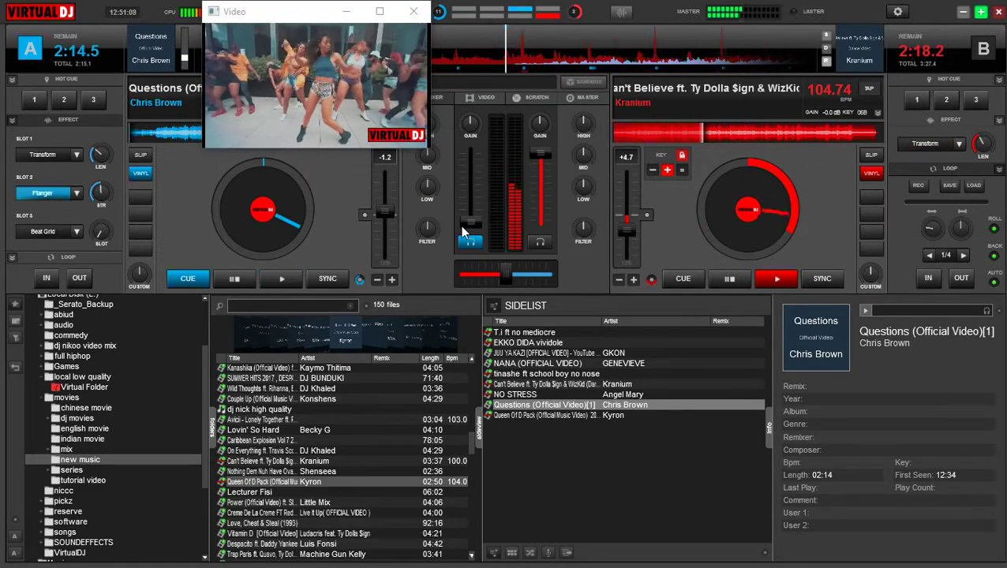
left_click_drag(468, 228, 471, 149)
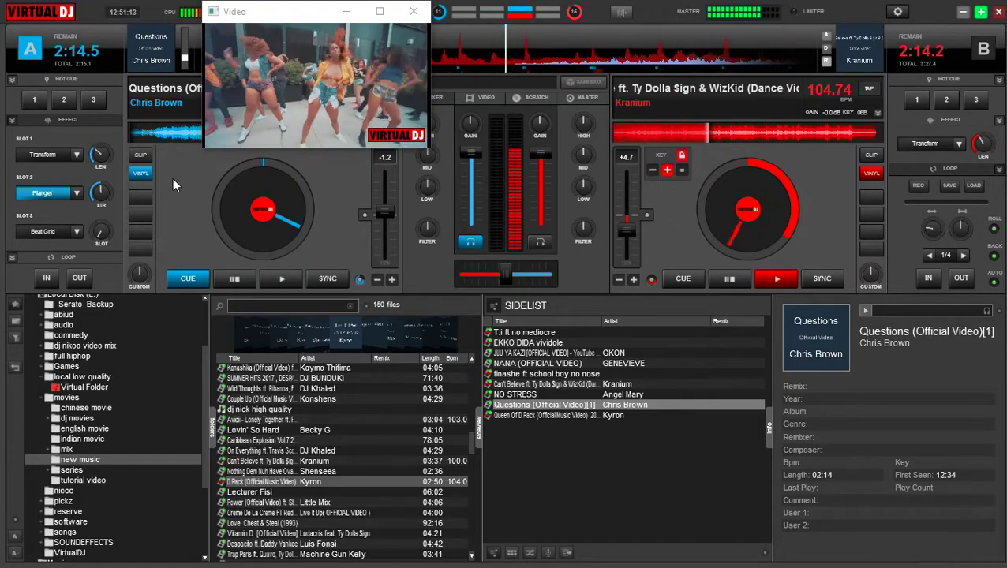
left_click(151, 135)
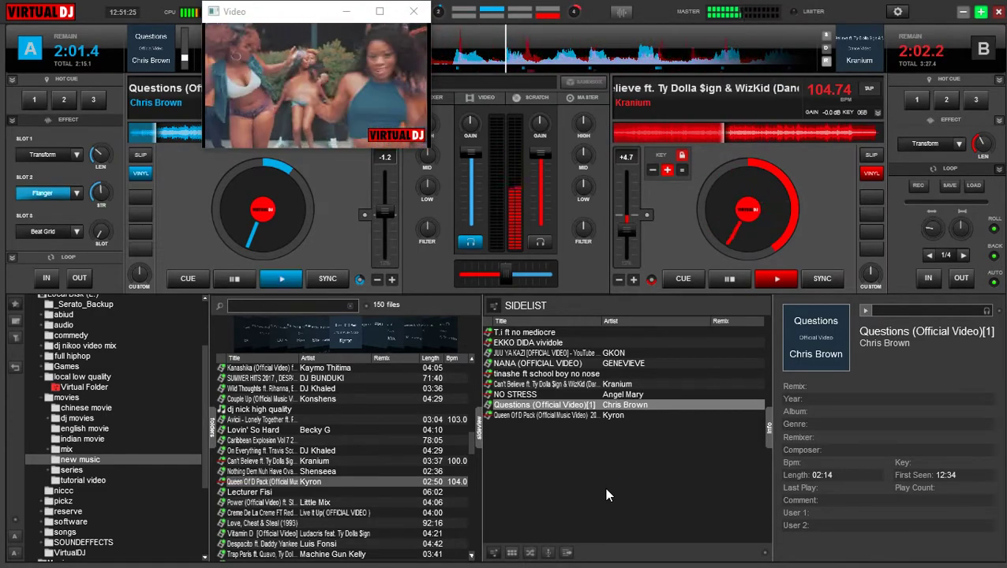
Switch the Transform effect on and off again on deck B while its track plays
left_click(942, 144)
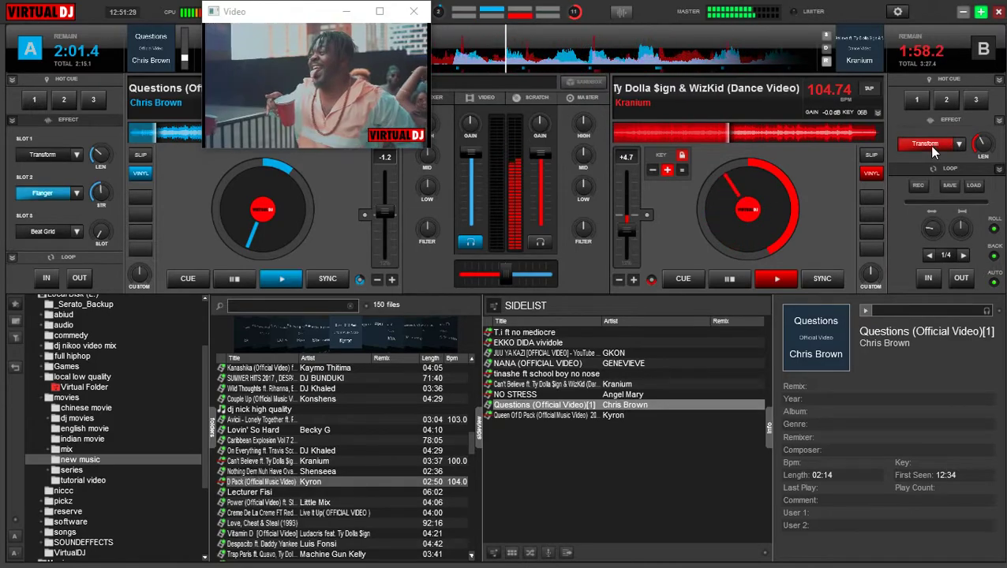
left_click(932, 147)
Play sampler pads 14 and 12, and turn off the Flanger effect on deck A
left_click(513, 553)
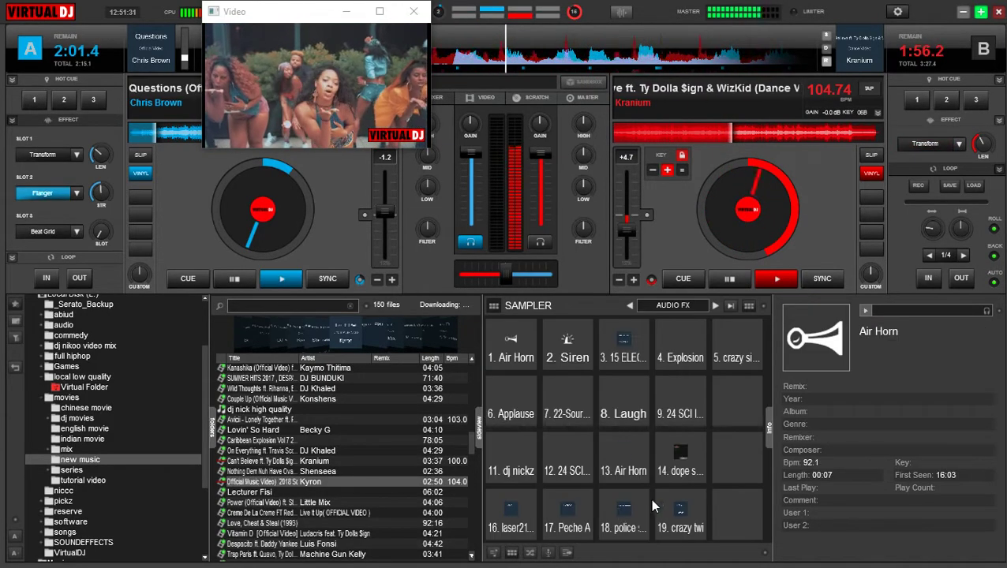
left_click(688, 468)
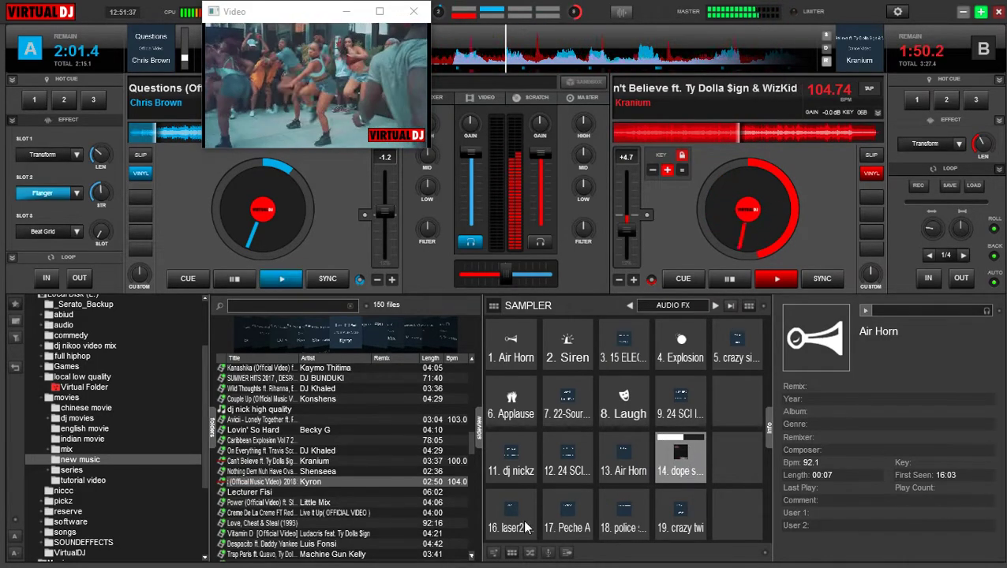
left_click(569, 459)
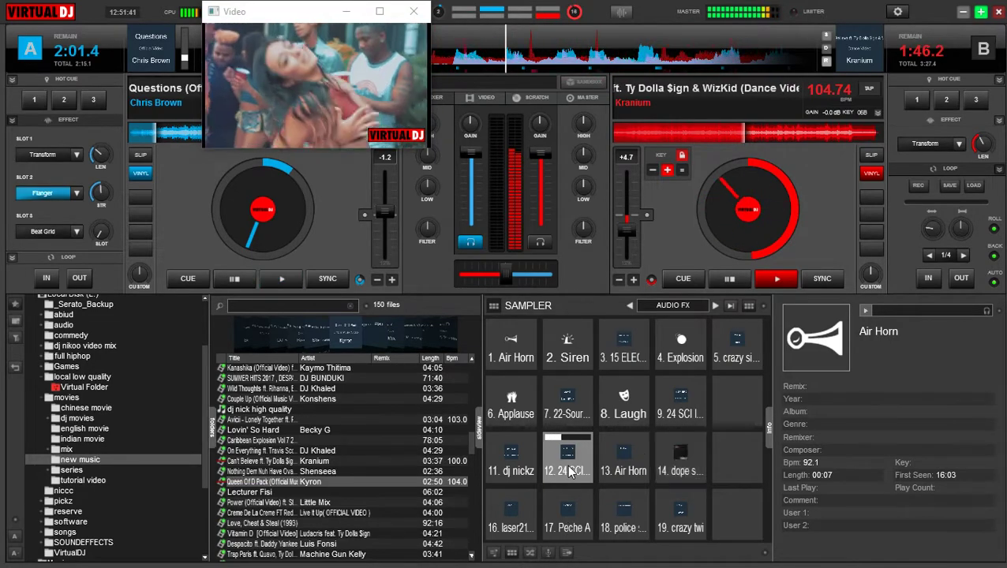
left_click(34, 194)
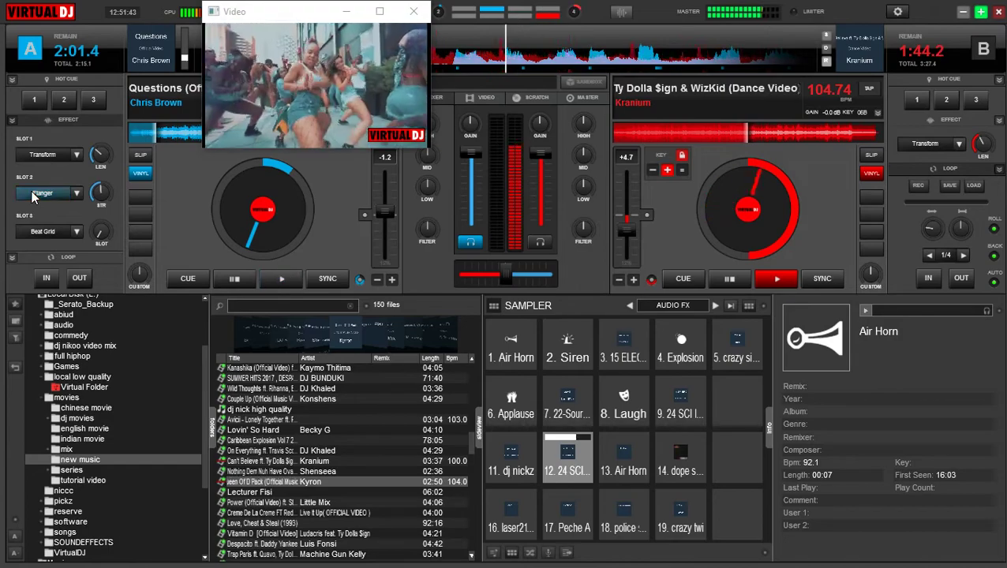
Look through the master, scratch and video views of the center section and return to the mixer
left_click(584, 98)
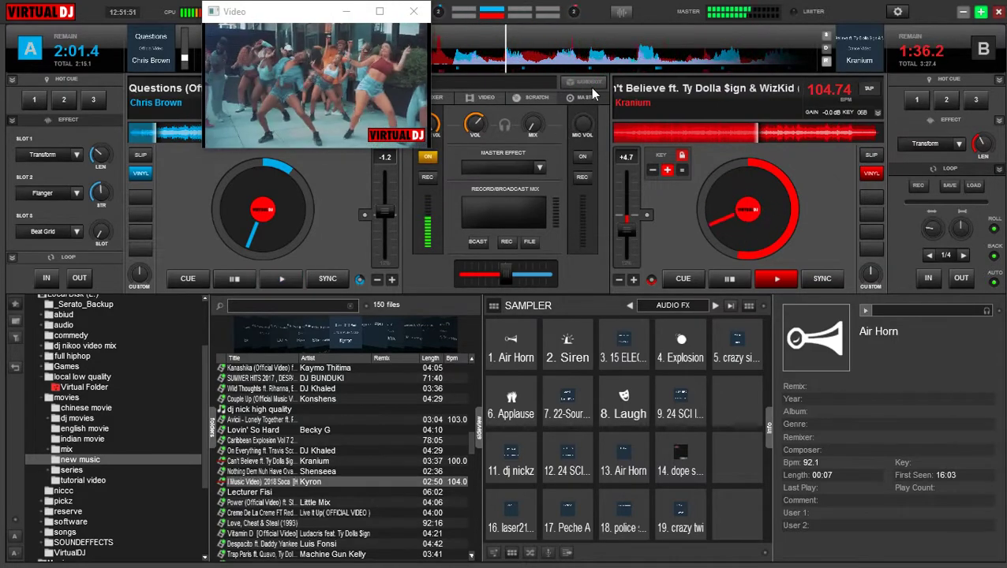
left_click(538, 99)
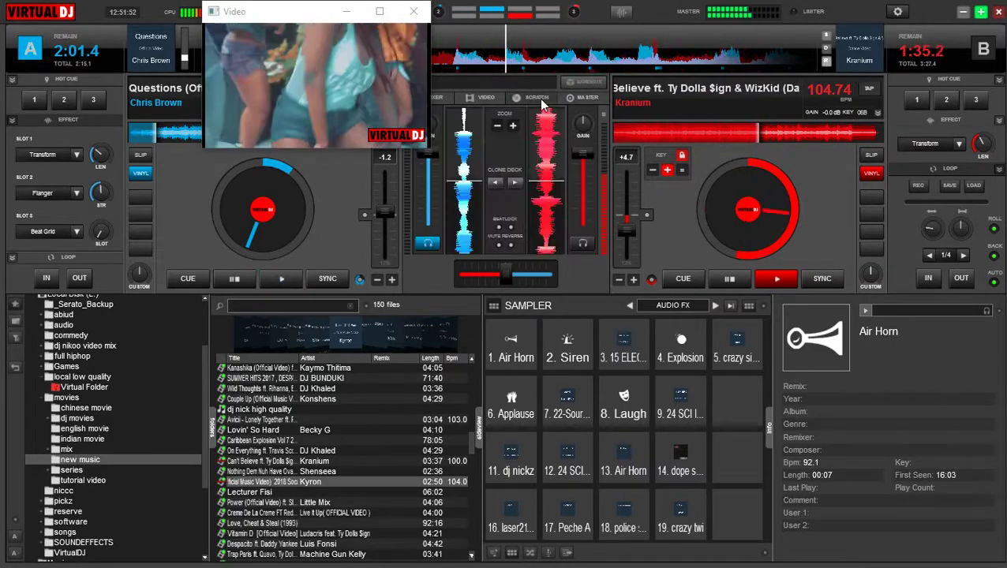
left_click(485, 103)
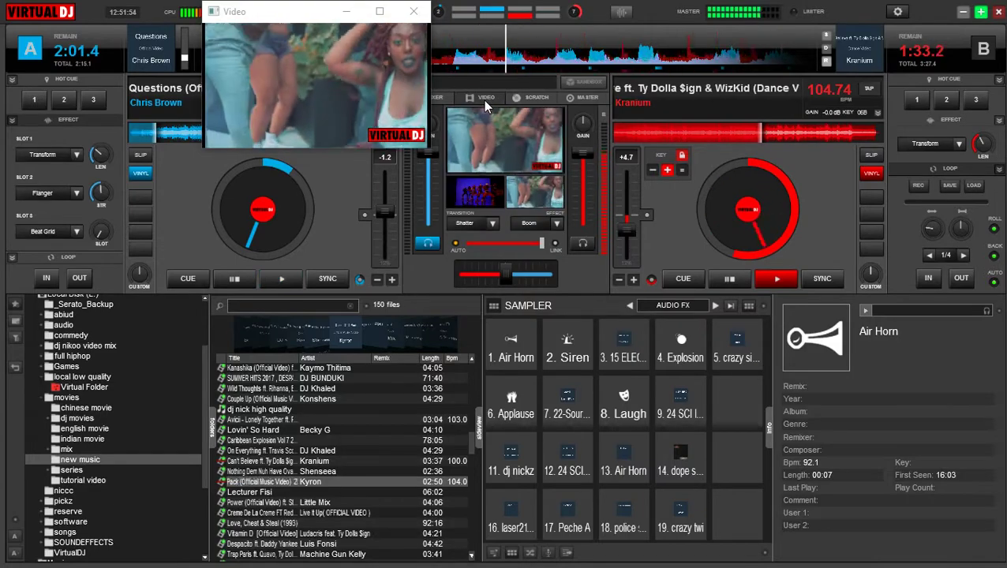
left_click(444, 101)
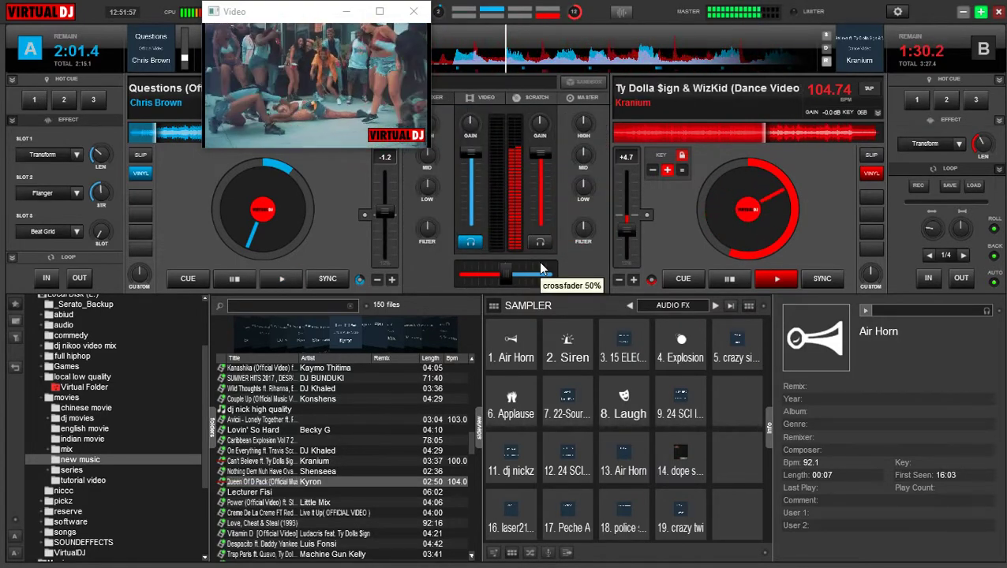
Set deck A's pitch to +0.5
left_click_drag(385, 211, 386, 221)
mouse_move(386, 221)
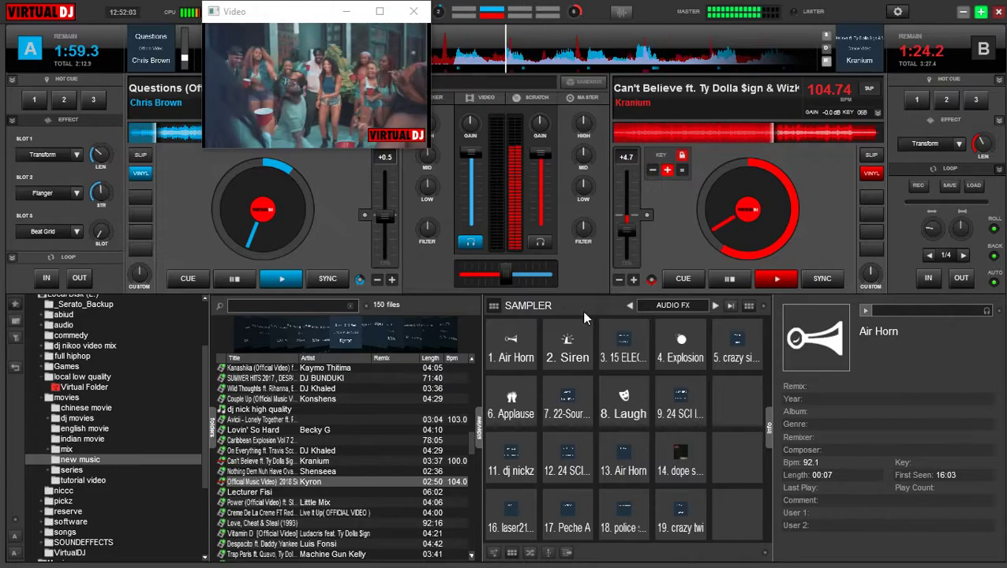
Play sampler pad 9 and briefly apply the Transform effect on deck B
left_click(690, 404)
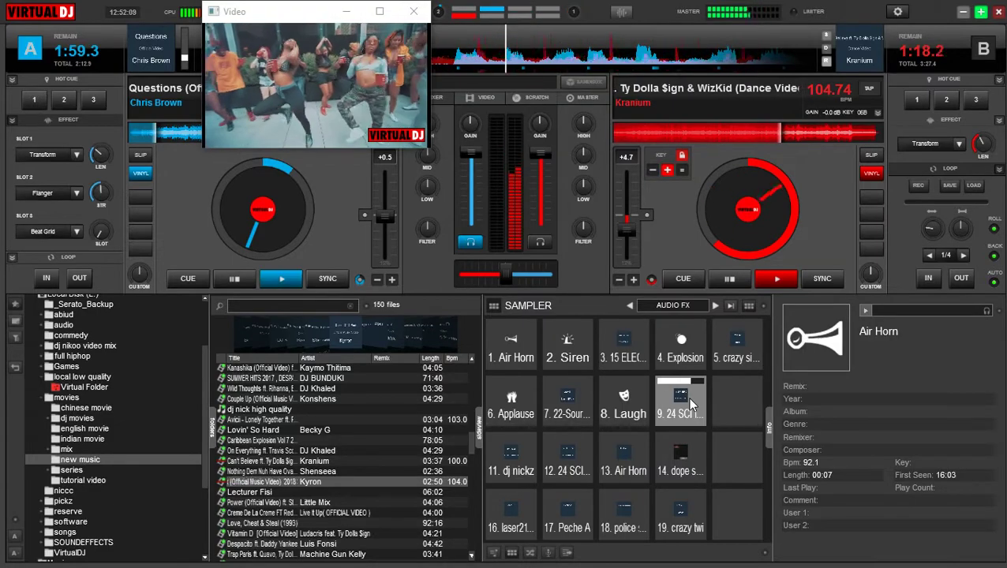
left_click(923, 146)
left_click(924, 145)
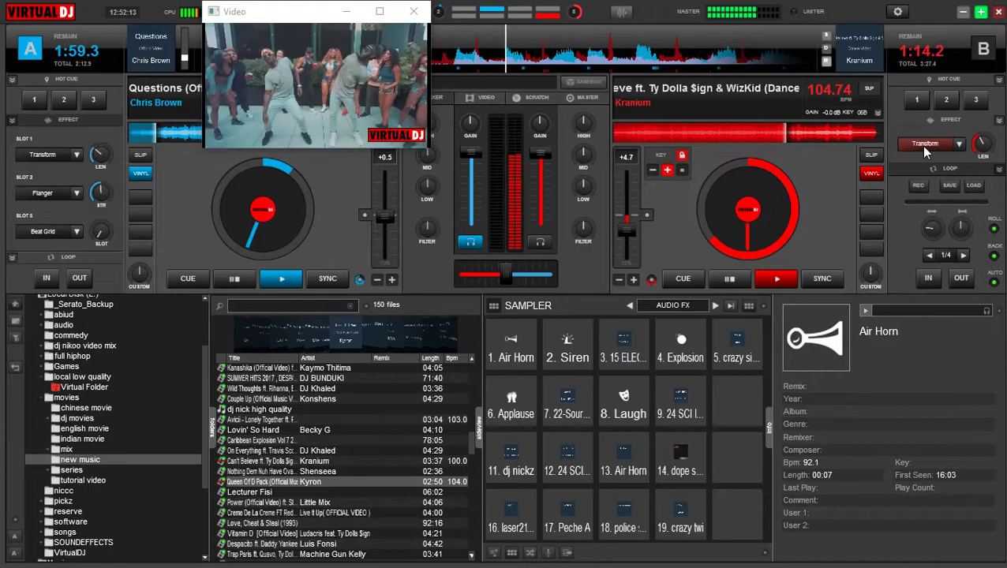
Play sampler pad 14 and reset the key shift on deck B
left_click(693, 472)
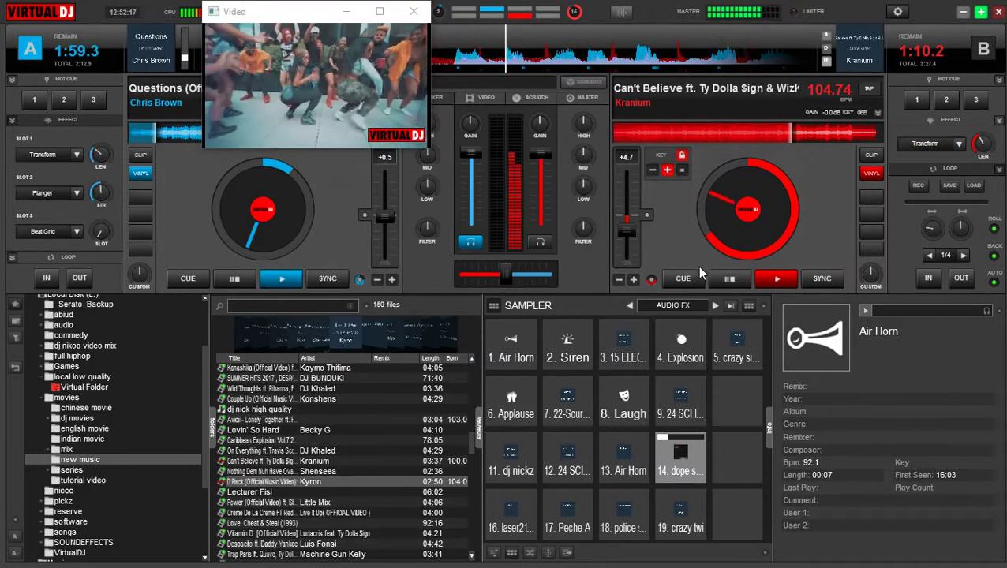
left_click(682, 171)
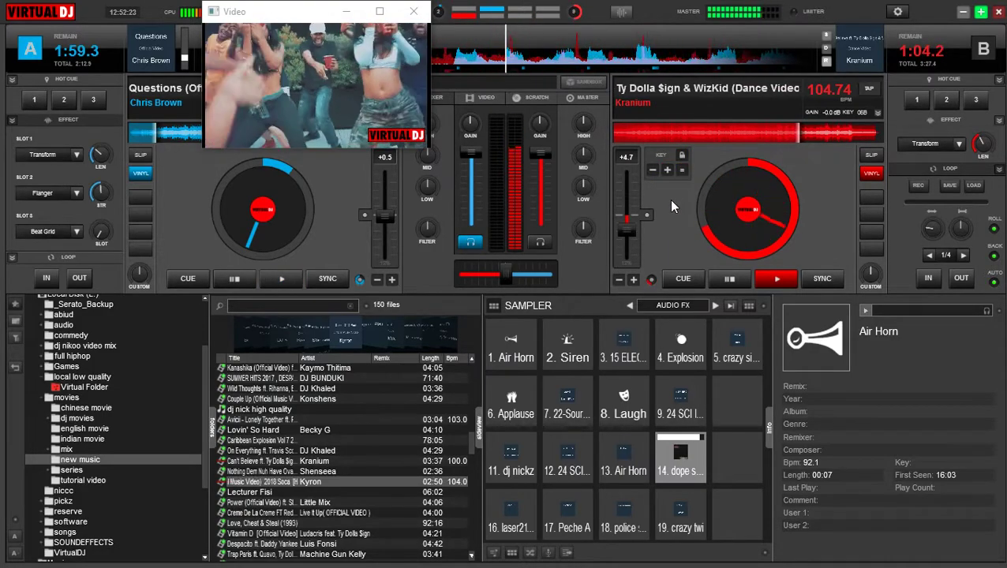
left_click(657, 471)
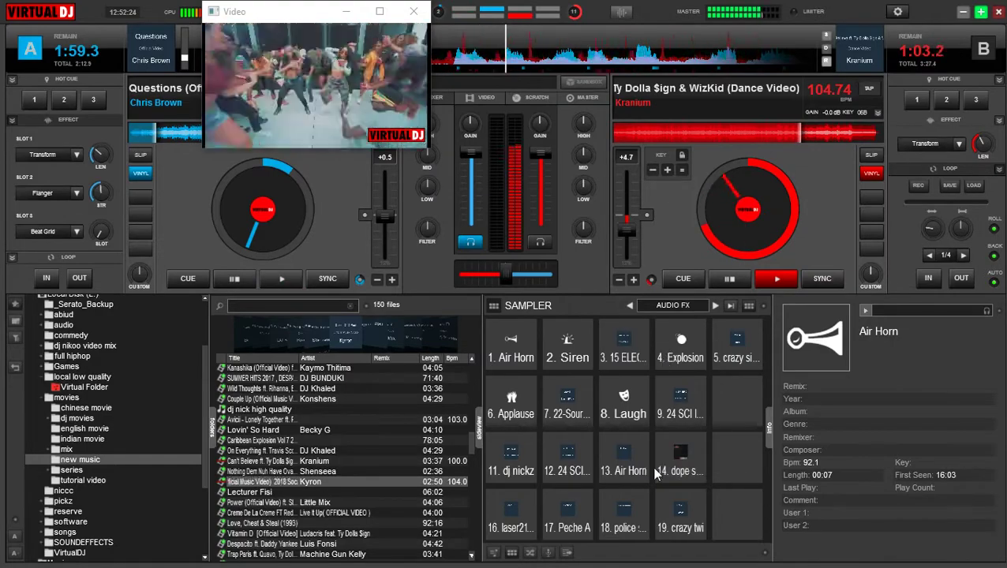
Play sampler pads 12, 1 and 2 over the track on deck B
left_click(568, 458)
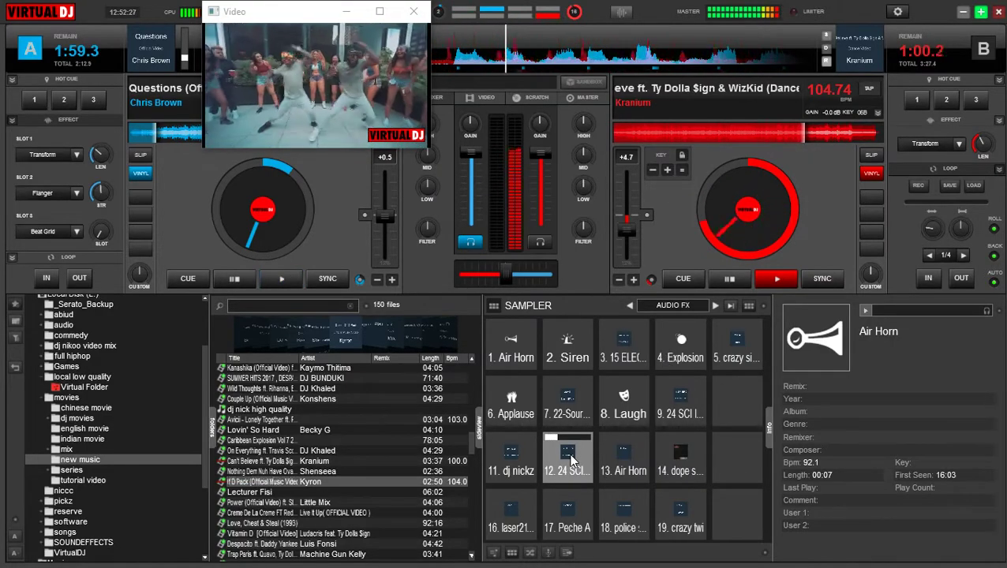
left_click(518, 334)
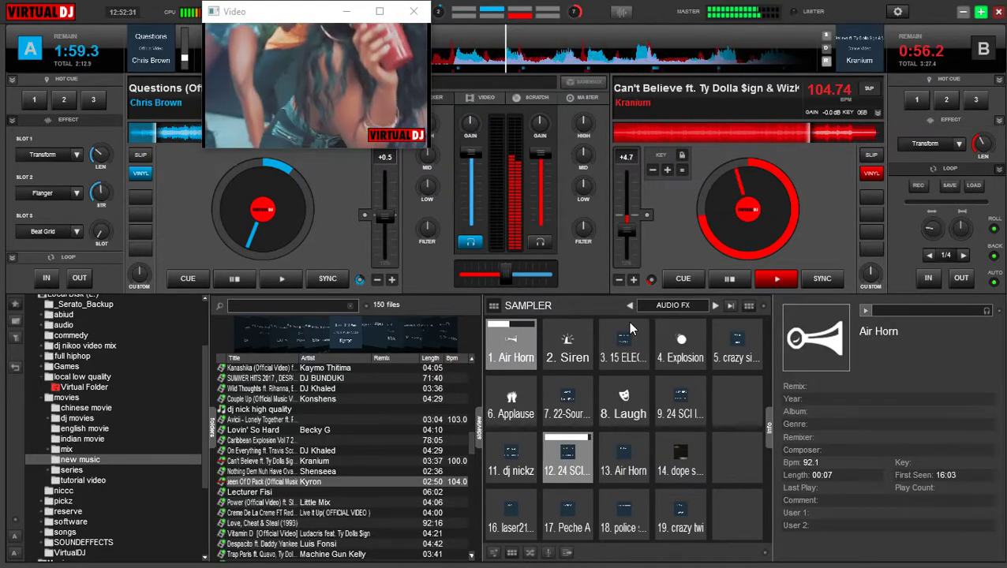
left_click(581, 326)
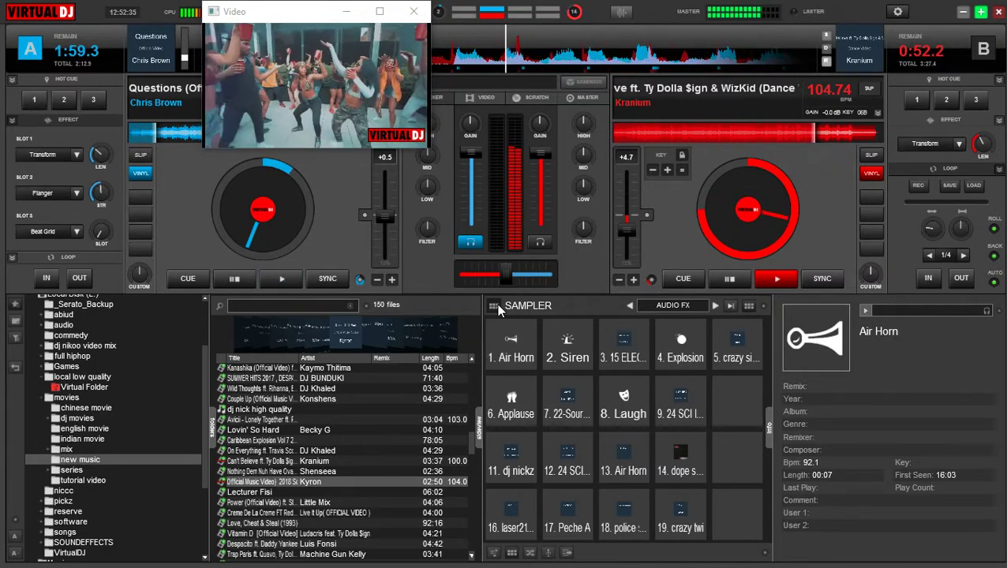
Briefly apply the Transform effect on deck B and trigger the Transform and Flanger effects on deck A
left_click(921, 147)
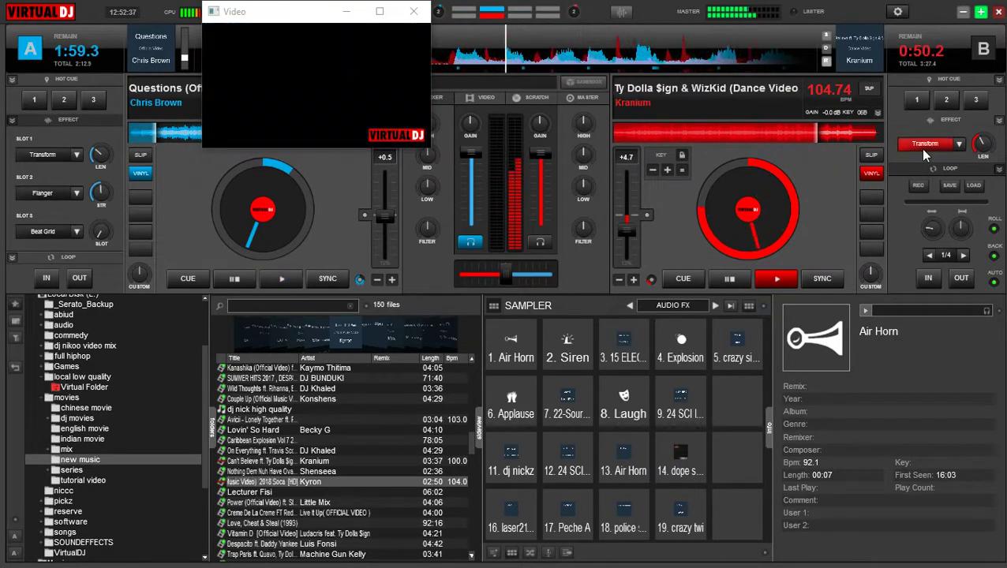
left_click(922, 147)
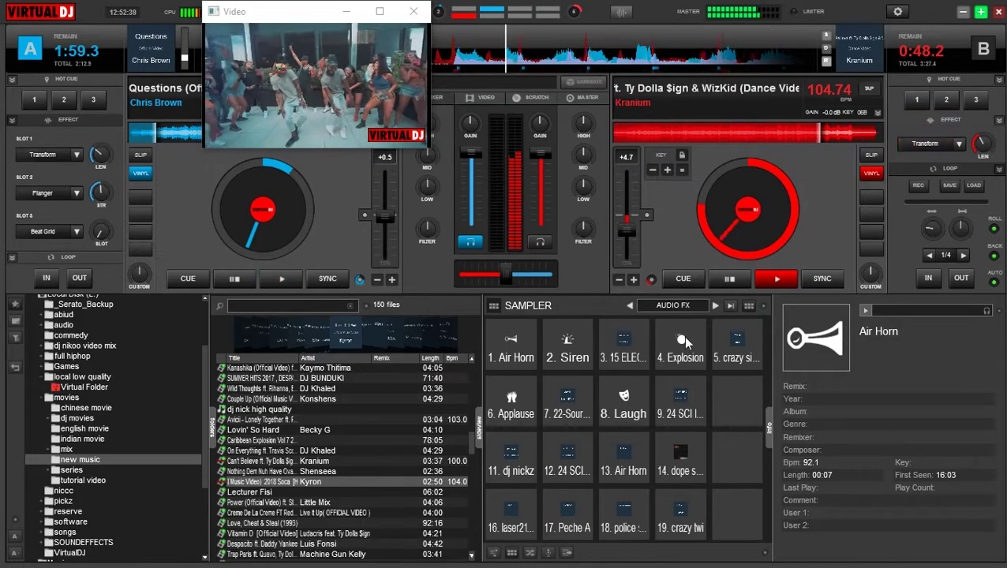
left_click(41, 153)
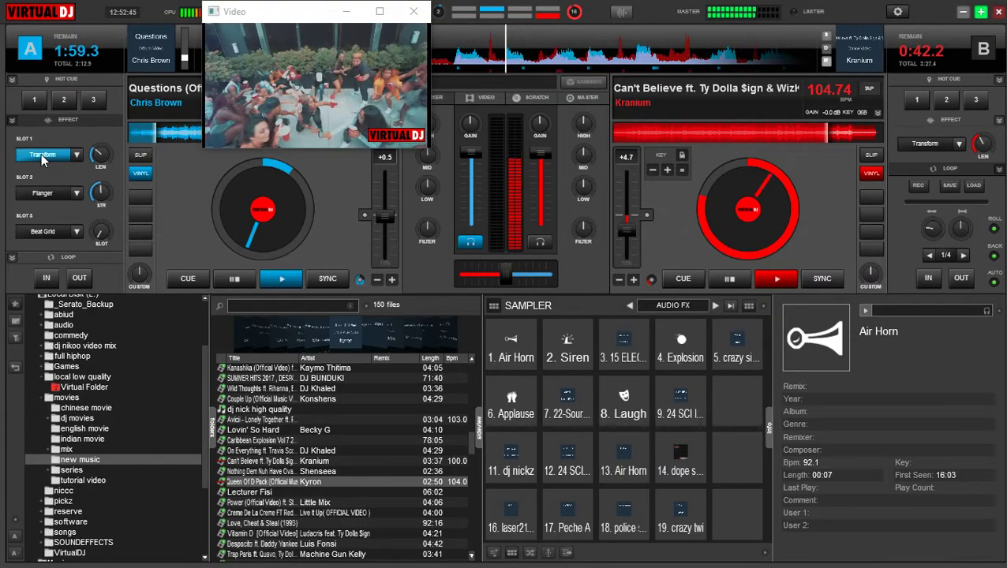
left_click(67, 197)
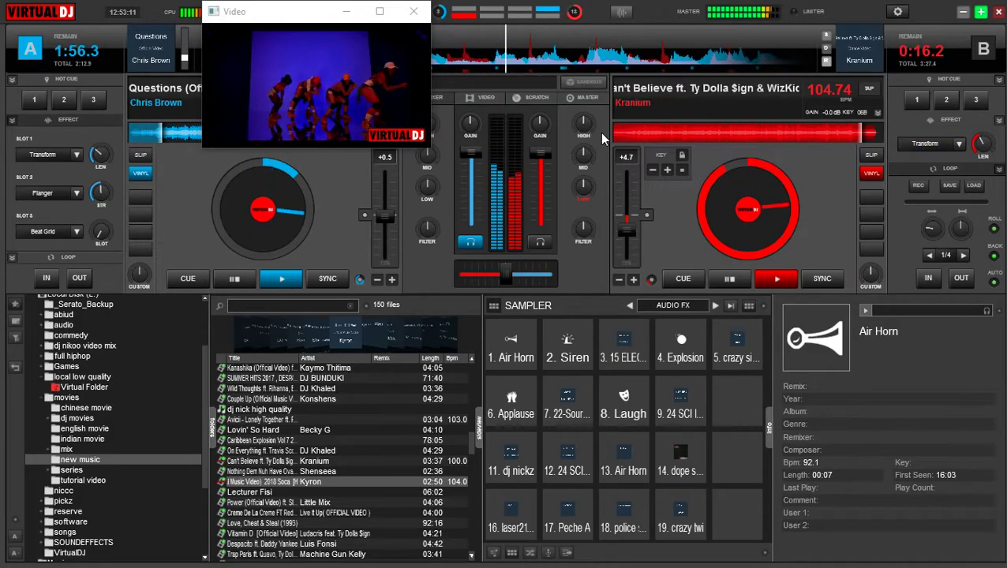
Fade deck B's volume all the way down and show the sidelist in place of the sampler
left_click_drag(543, 158, 543, 229)
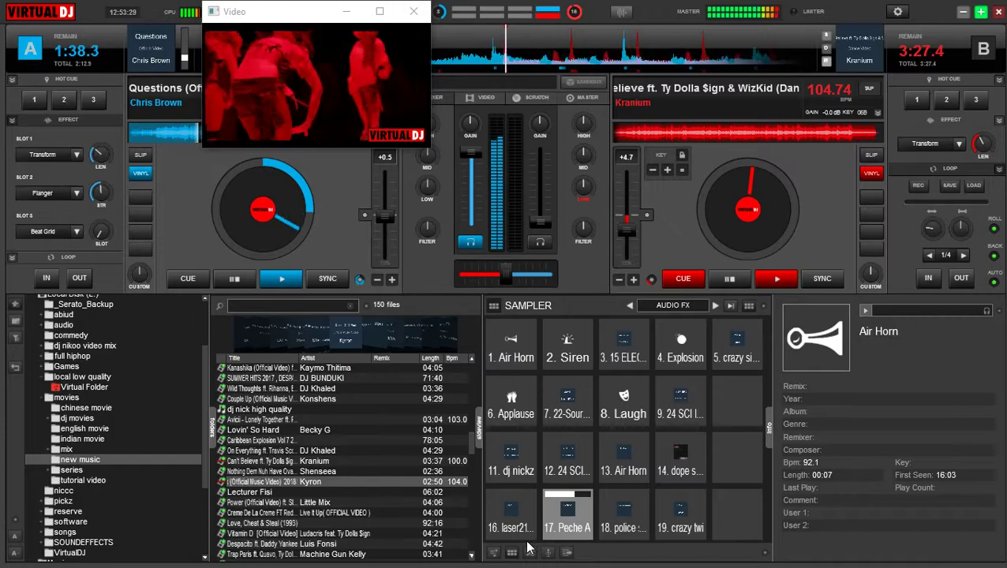
left_click(496, 553)
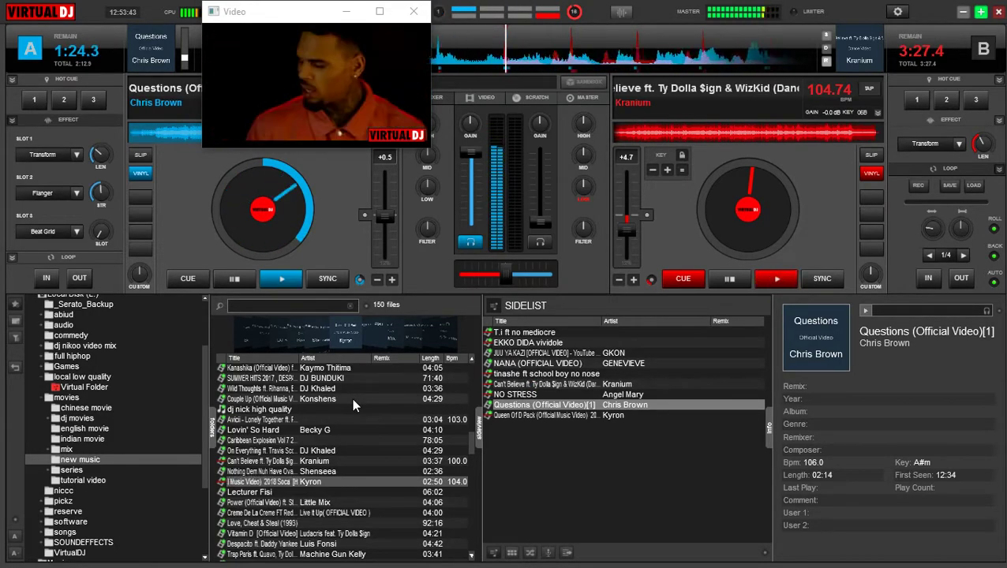
Briefly apply the Transform effect on deck A while its track plays alone
left_click(39, 153)
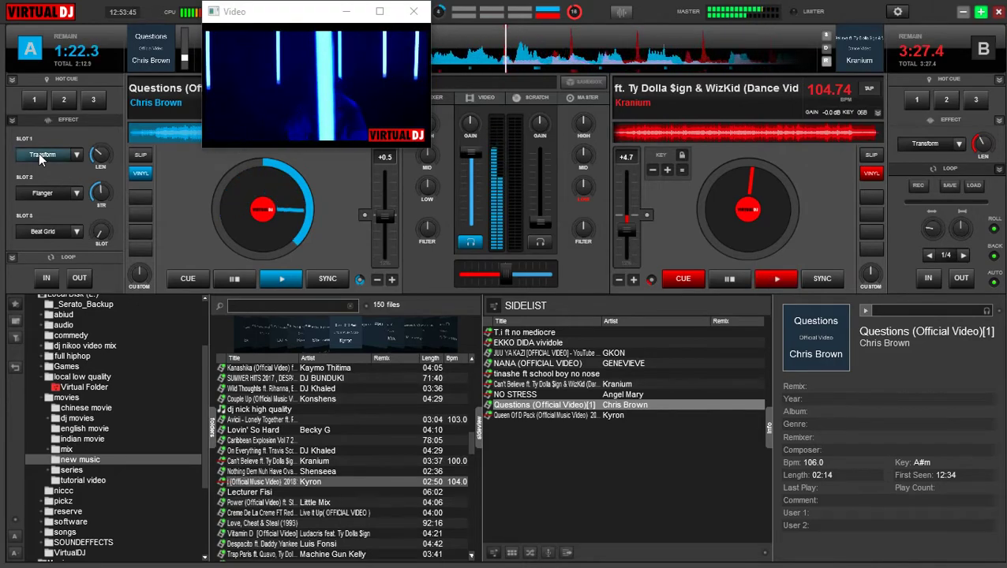
left_click(42, 156)
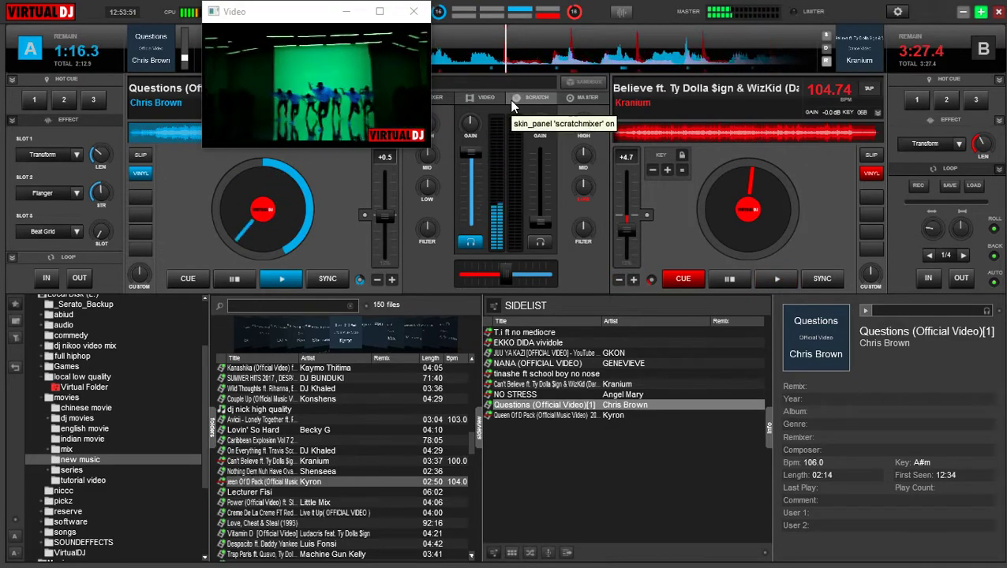
Look through the scratch and video views of the center section and return to the mixer
left_click(490, 100)
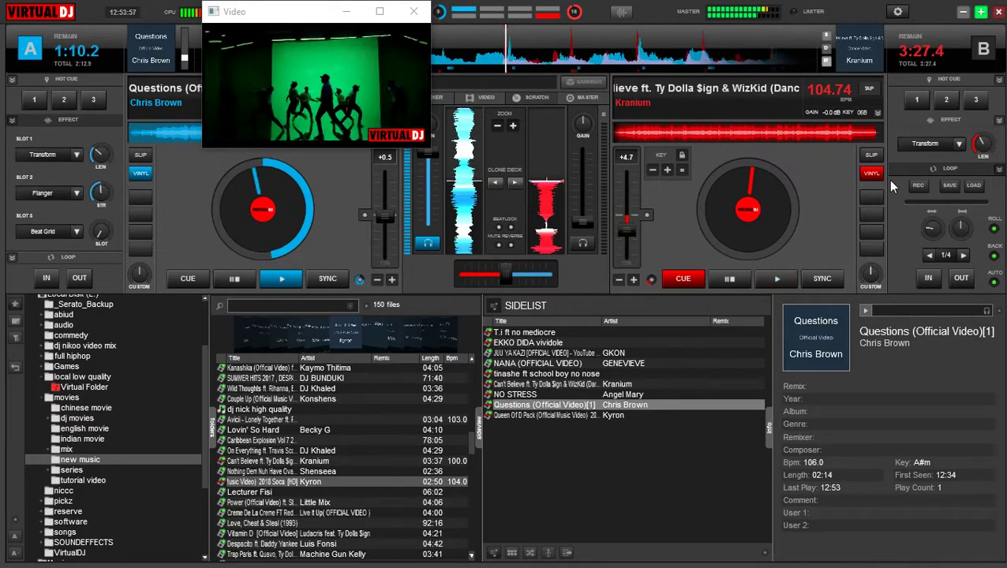
left_click(479, 99)
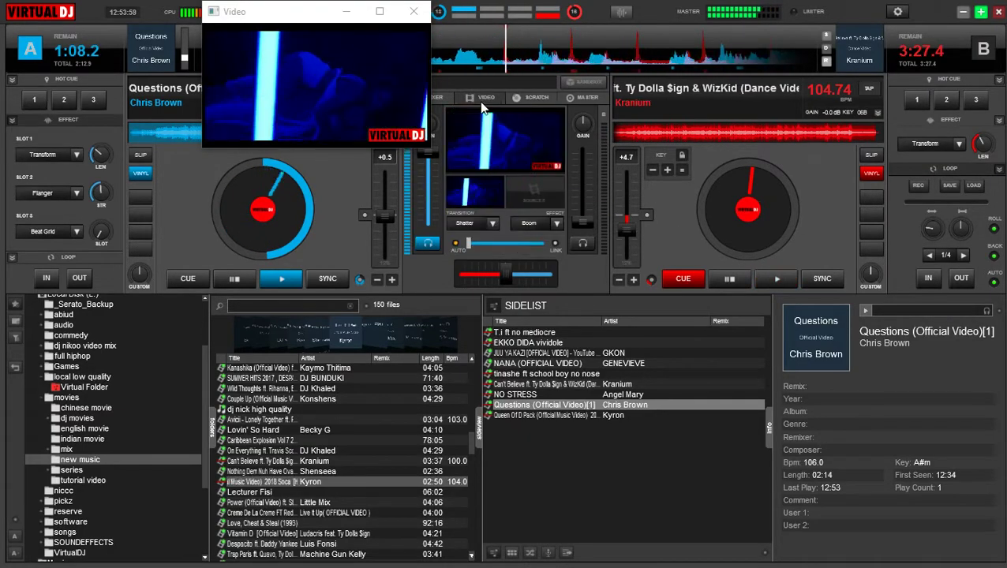
left_click(444, 95)
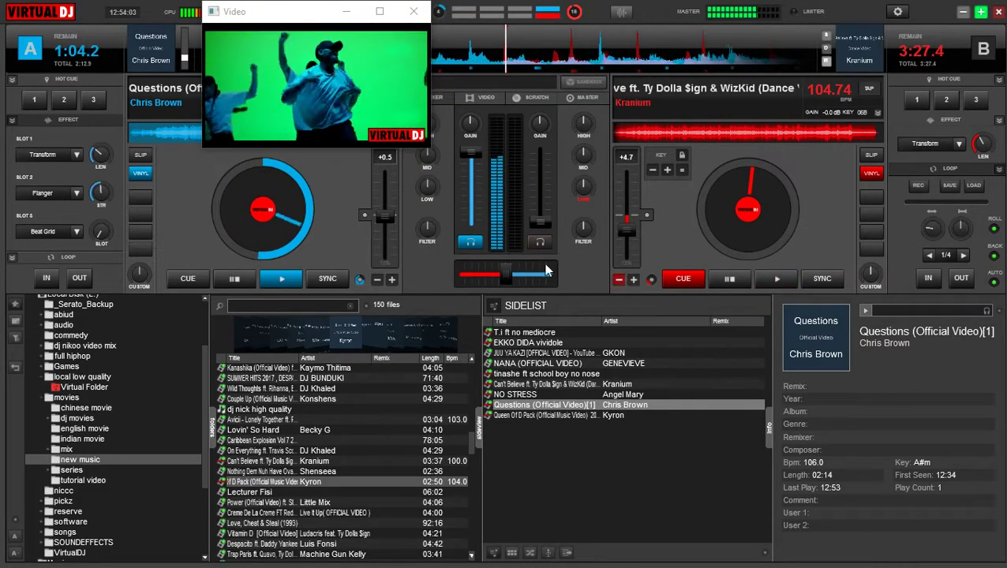
Load Reverb into effect slot 1 of deck A and briefly apply it
left_click(77, 155)
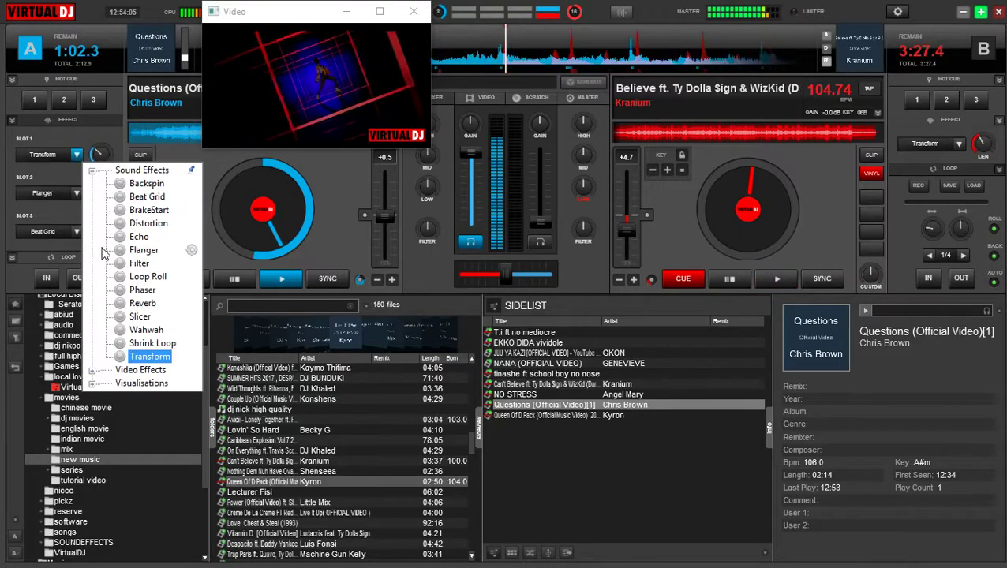
left_click(132, 303)
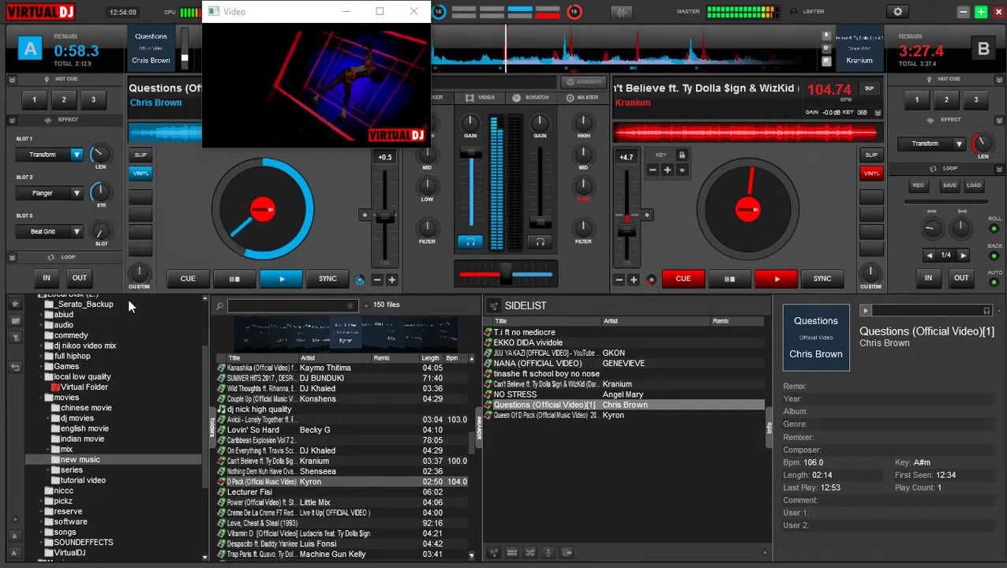
left_click(44, 154)
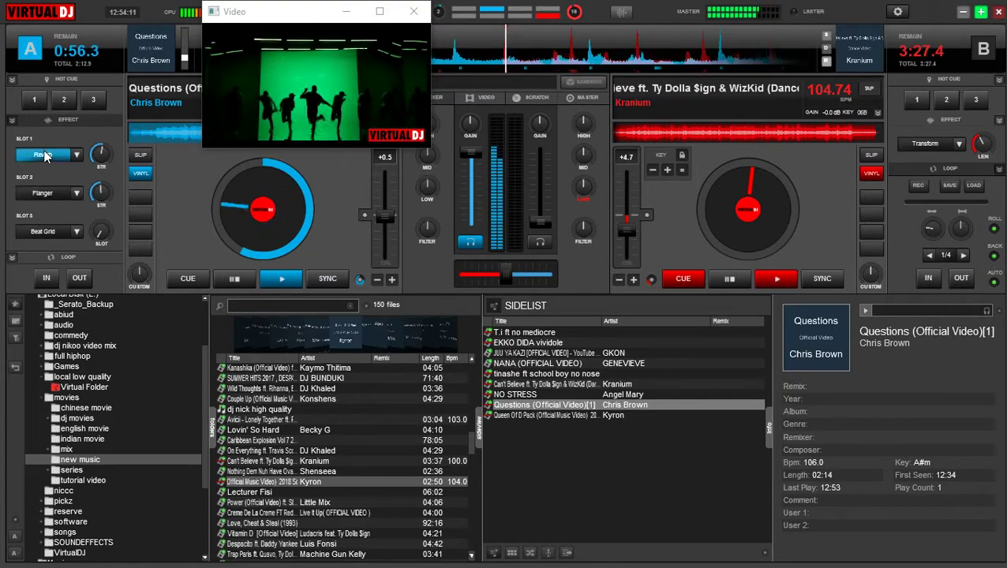
left_click(44, 154)
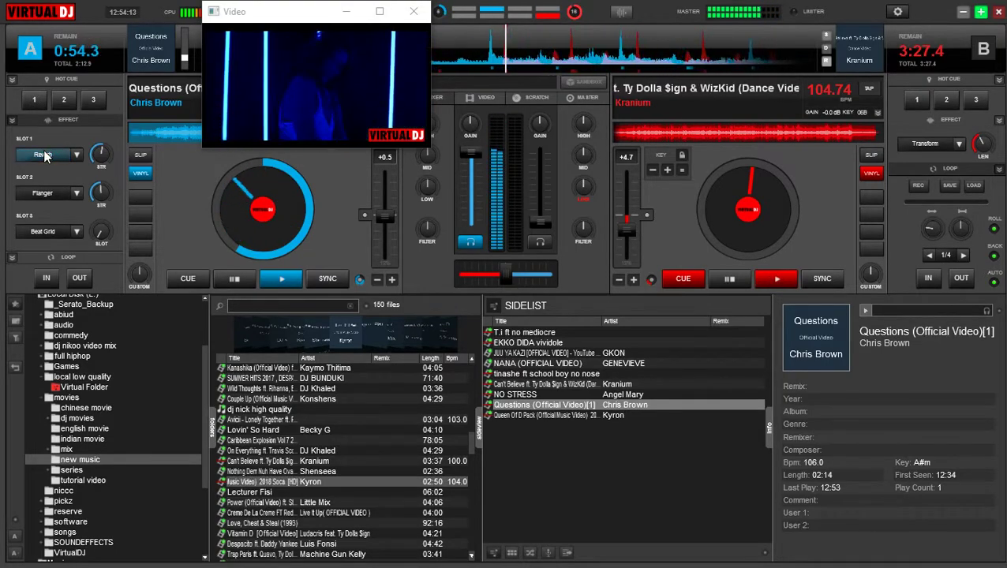
Set effect slot 1 of deck A back to Transform and switch the effect on and off repeatedly near the track's end
left_click(77, 155)
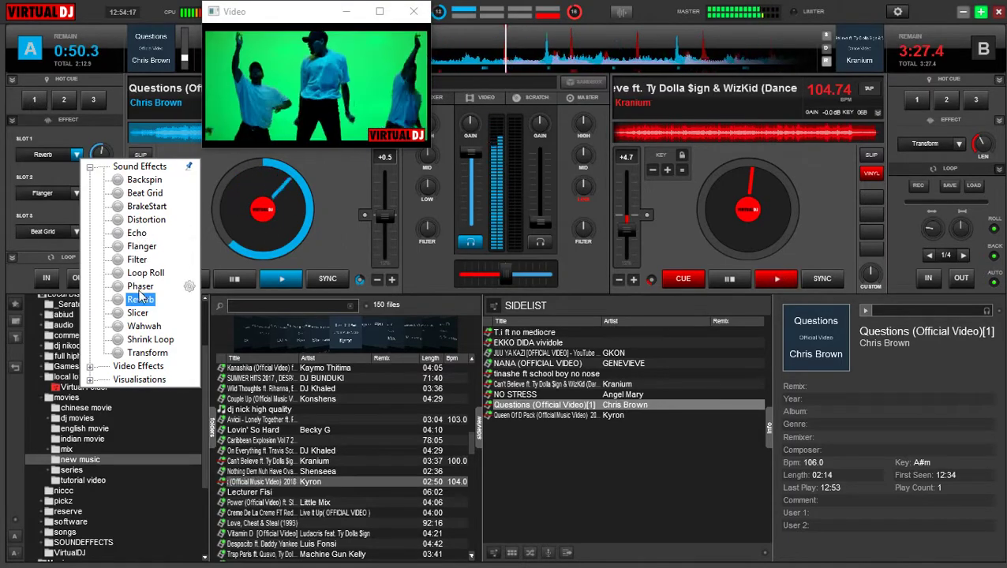
left_click(146, 352)
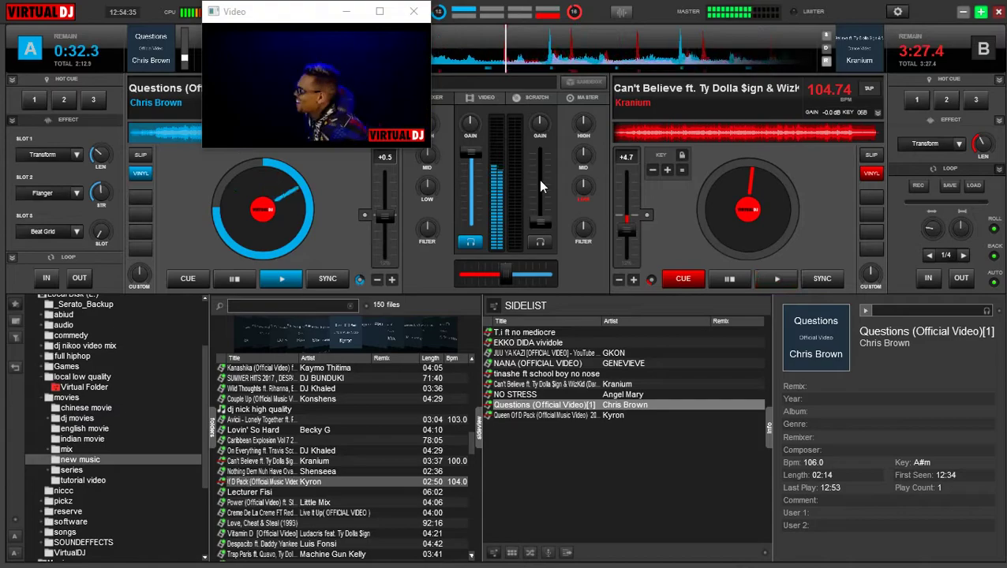
mouse_move(540, 182)
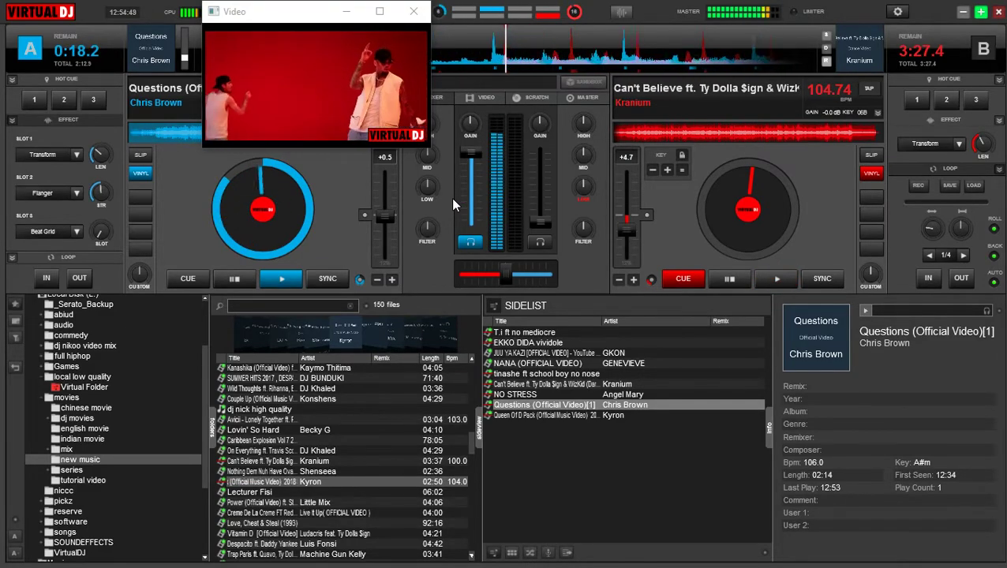
left_click(46, 157)
left_click(46, 157)
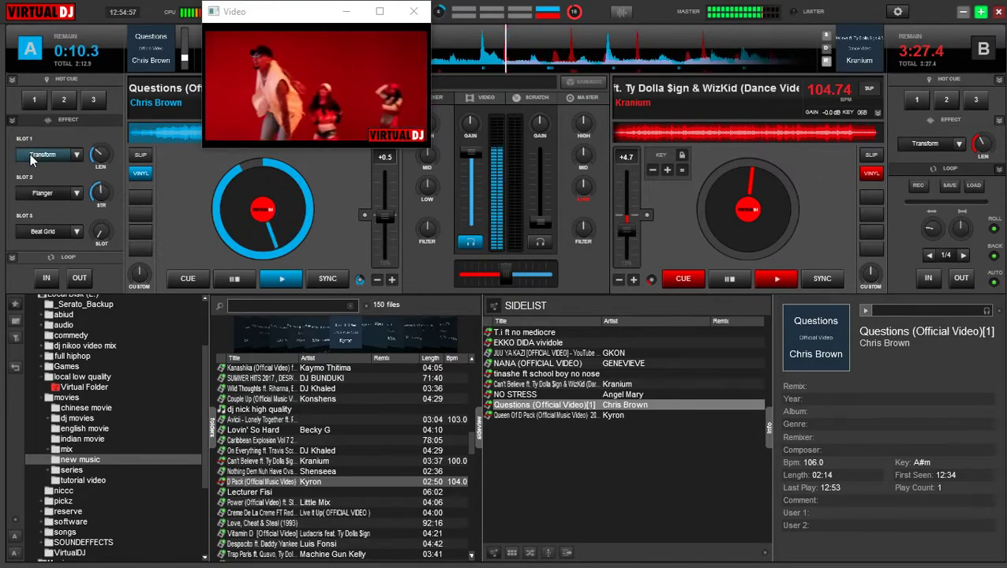
left_click(34, 158)
left_click(34, 160)
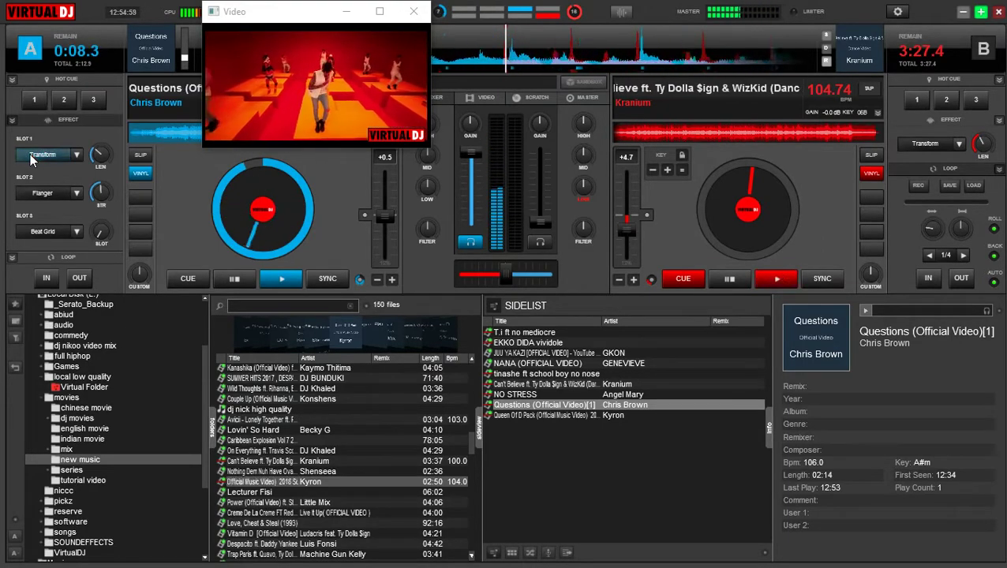
left_click(33, 159)
left_click(33, 159)
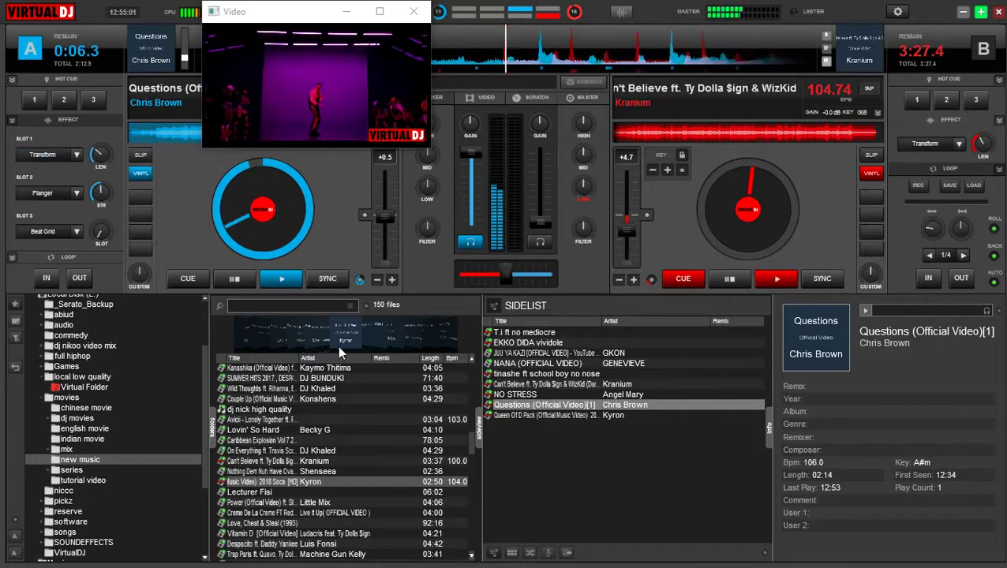
Show the sampler in place of the sidelist and play sampler pad 14
left_click(512, 553)
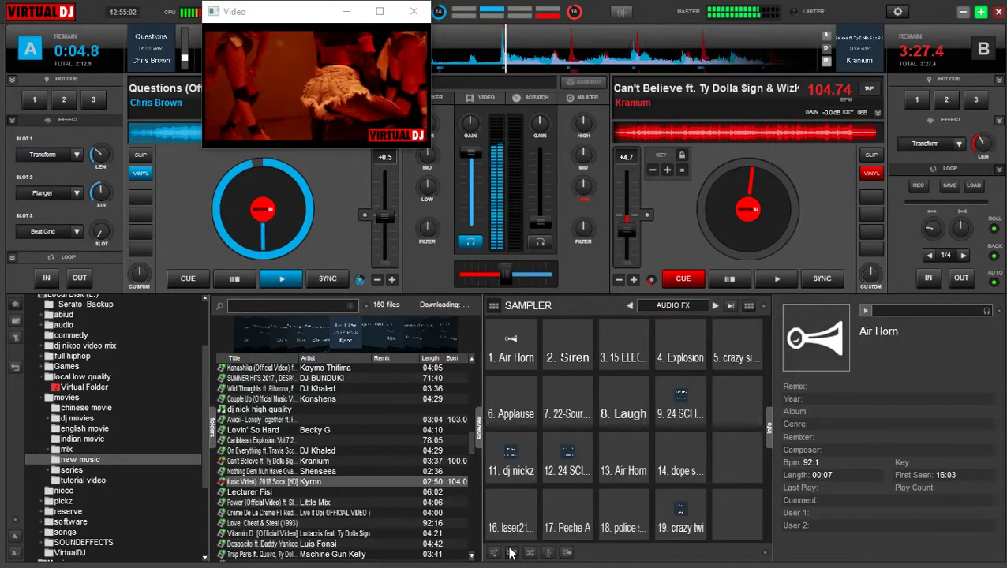
left_click(681, 463)
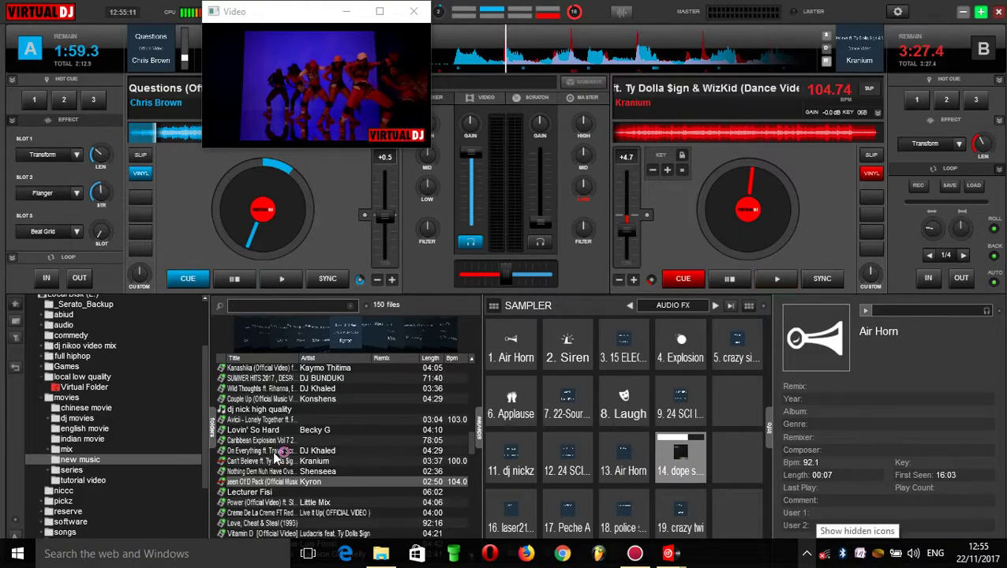
Switch to the Action! screen recorder
left_click(668, 553)
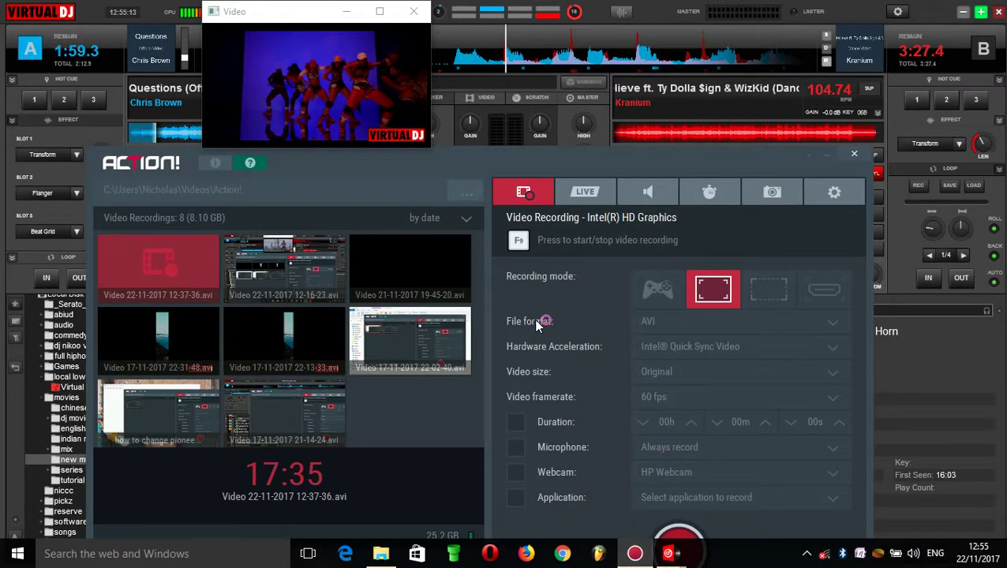